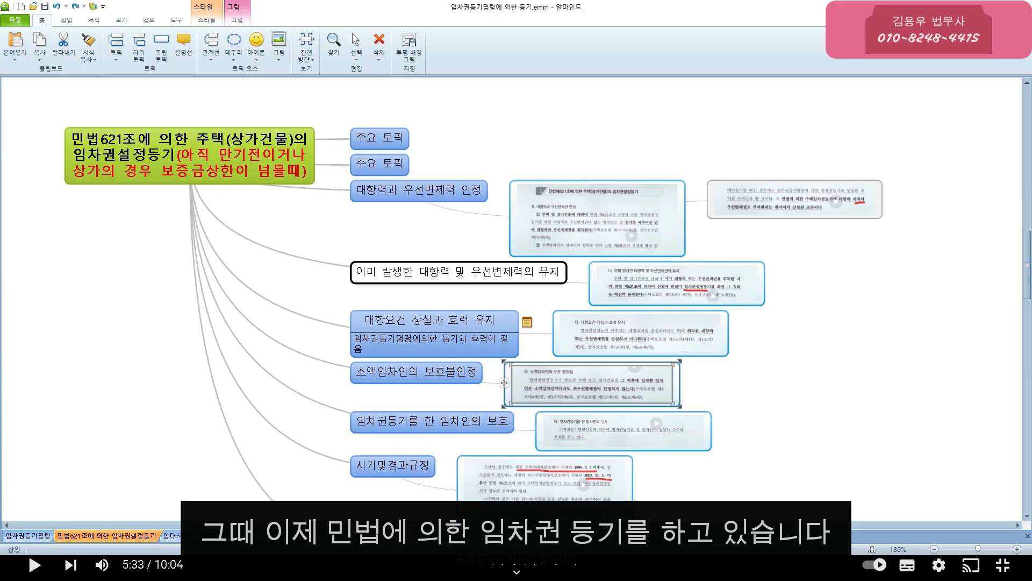
- Review the 임차권등기명령 mind map's branches on jurisdiction (관할) and the number of enforcement objects (집행대상 목적물 수)
click(28, 536)
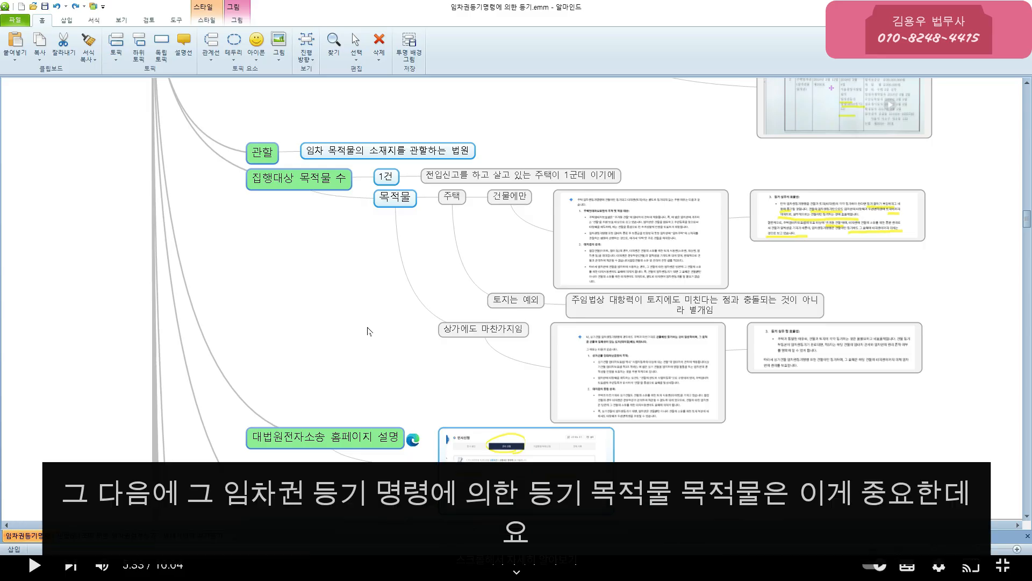
scroll(368, 332, down, 1)
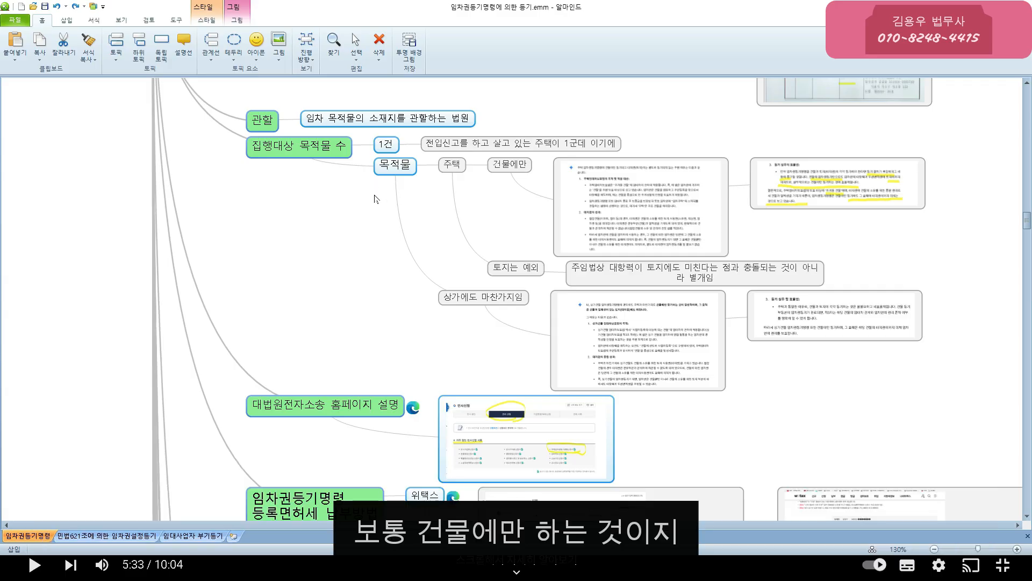
scroll(544, 200, down, 1)
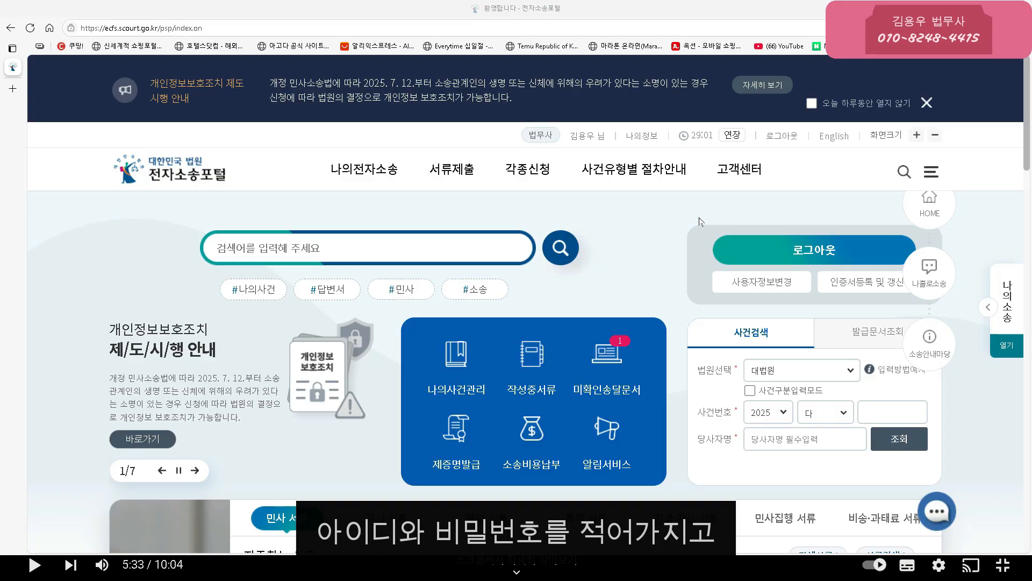
- On the 전자소송포털 site, open the 주택임차권등기명령신청서 form from the 민사신청 documents
scroll(700, 221, down, 2)
scroll(600, 226, up, 2)
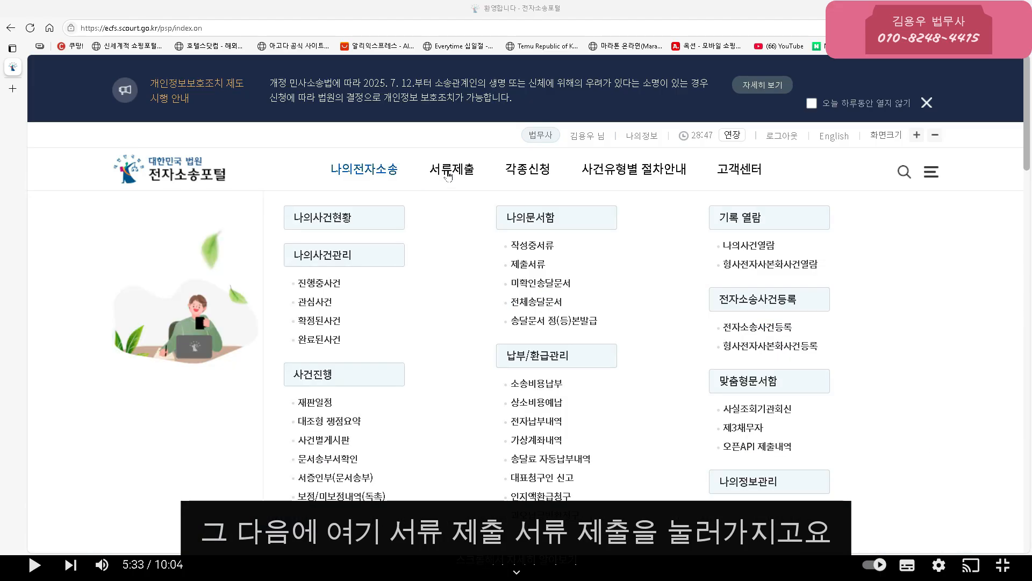
mouse_move(452, 177)
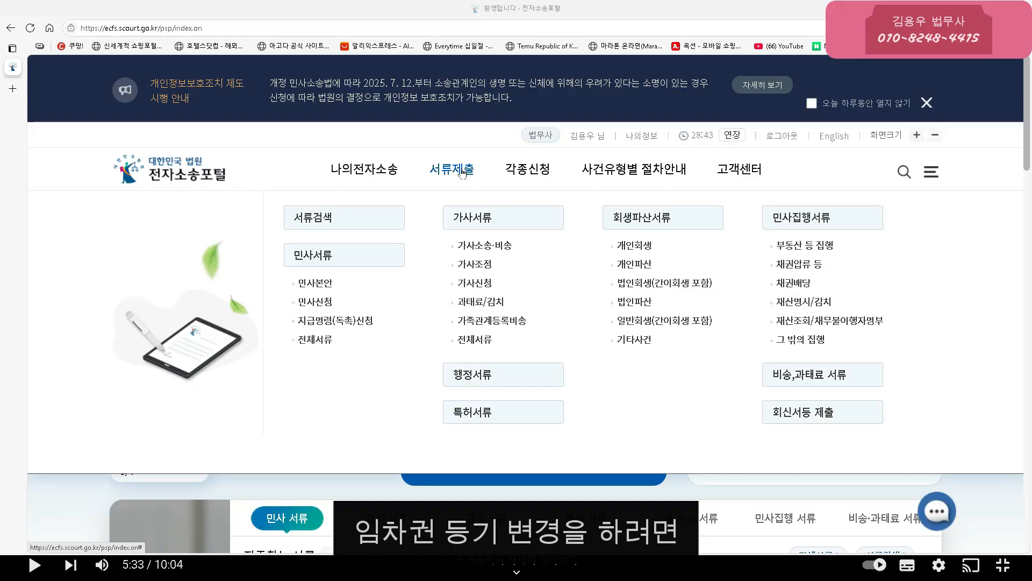
click(313, 302)
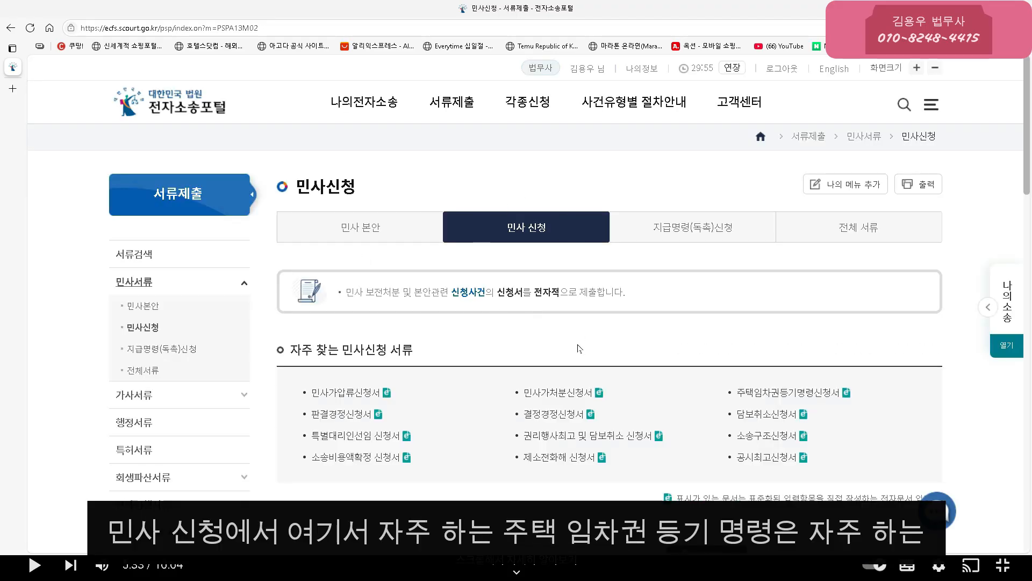
scroll(420, 425, down, 1)
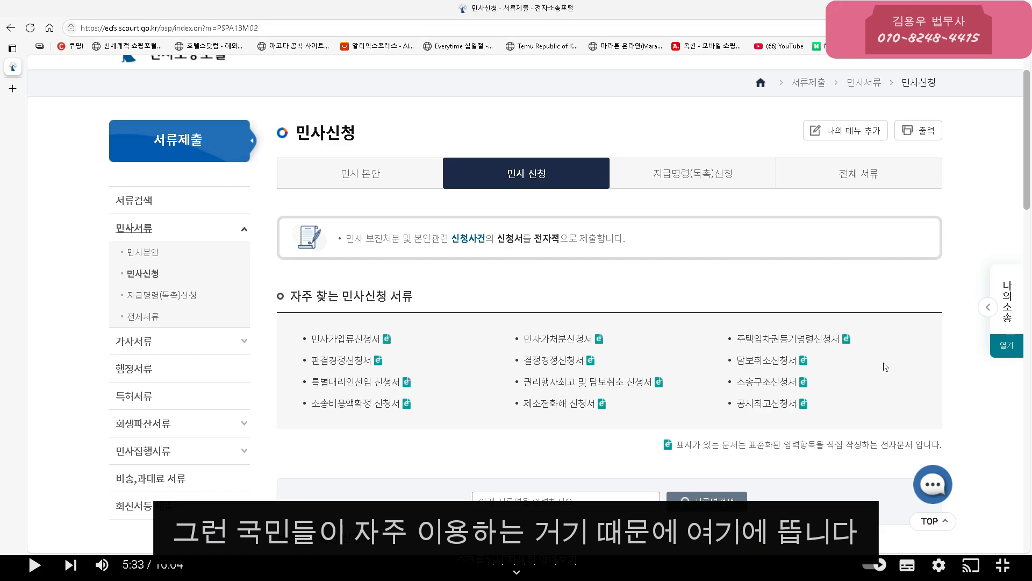
click(789, 341)
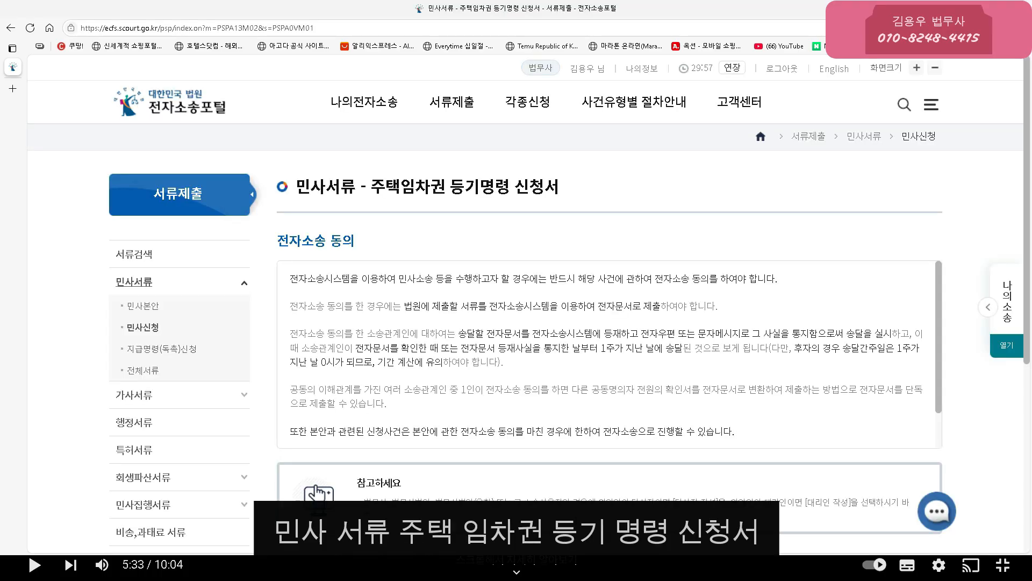
- Agree to proceed through the electronic litigation system and start the application as the party concerned (당사자작성)
scroll(483, 207, down, 3)
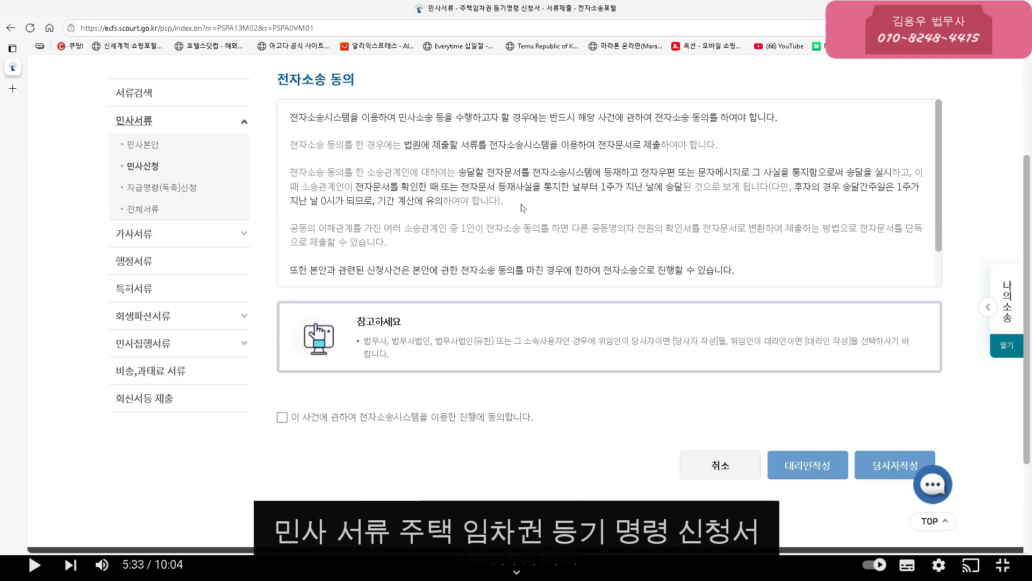
scroll(523, 208, up, 1)
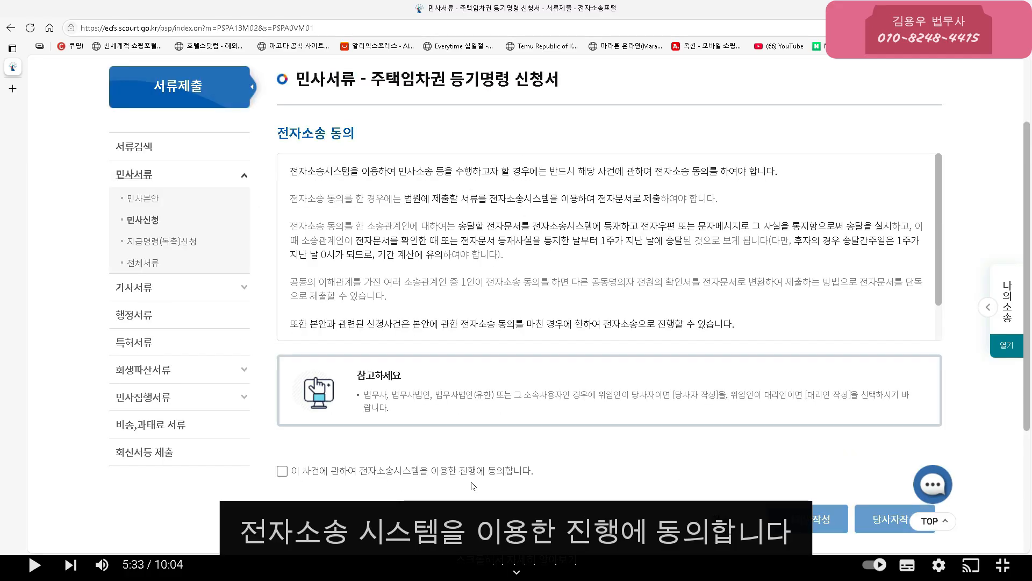
click(283, 472)
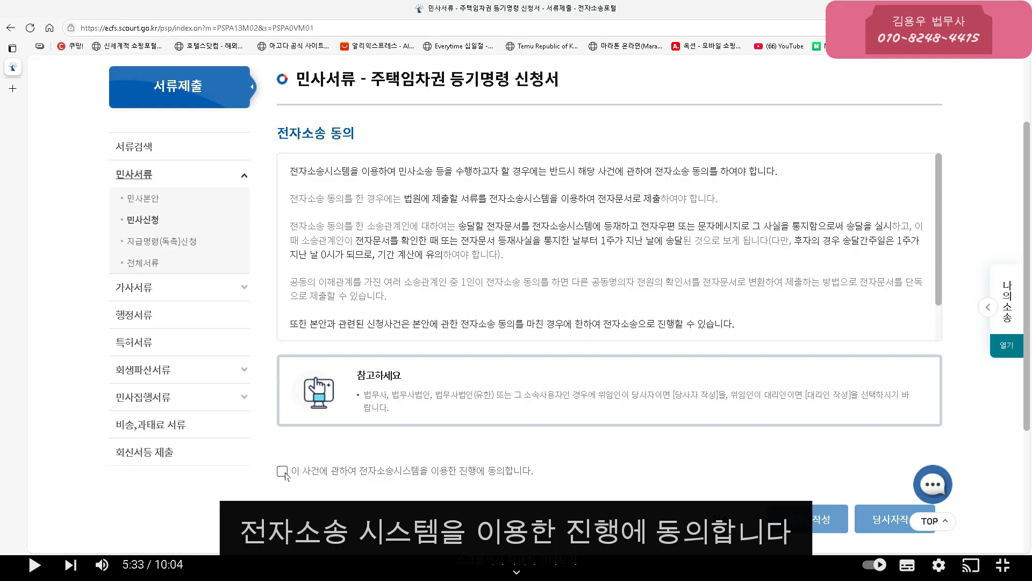
scroll(497, 449, down, 2)
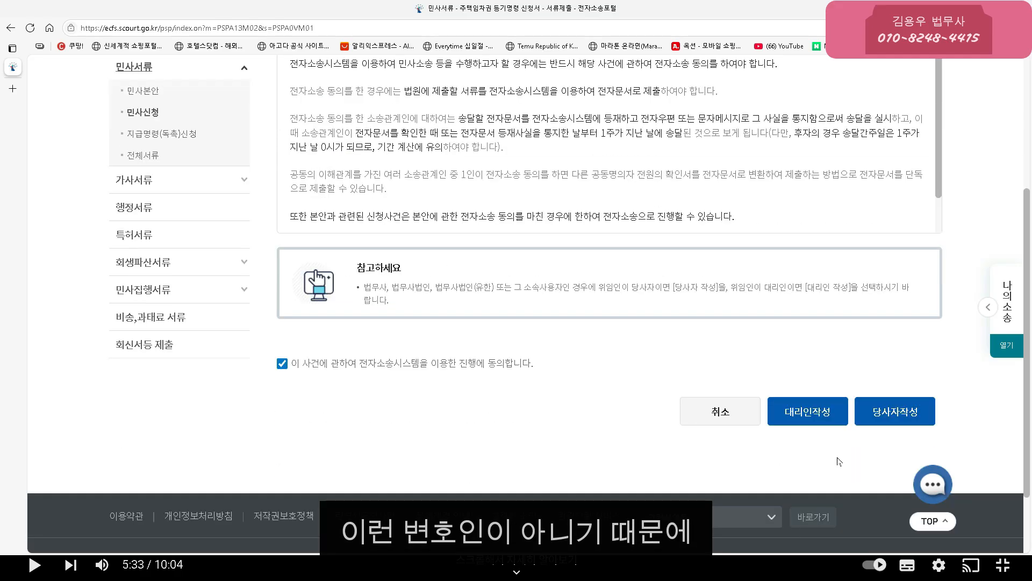
click(806, 419)
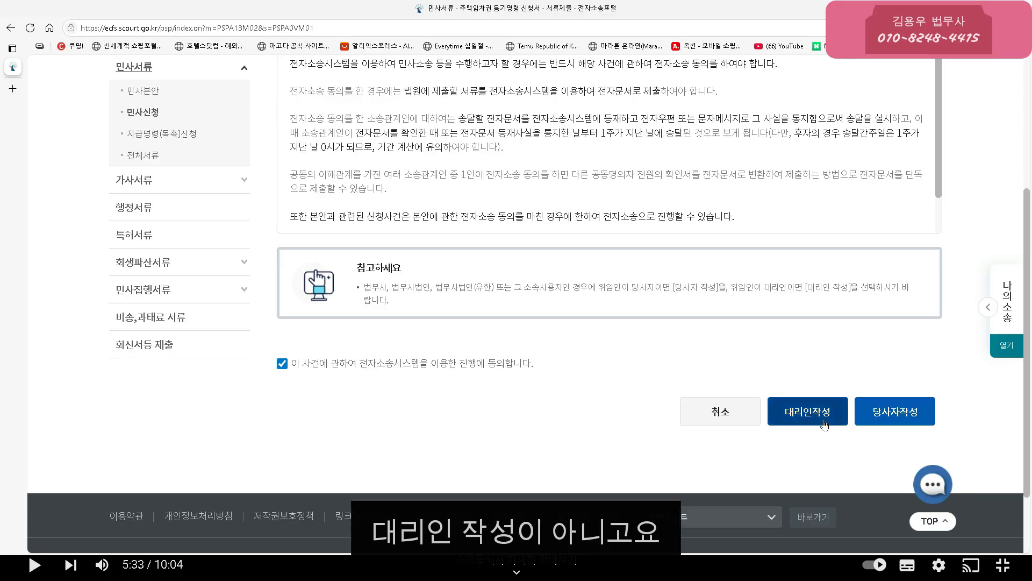
click(890, 415)
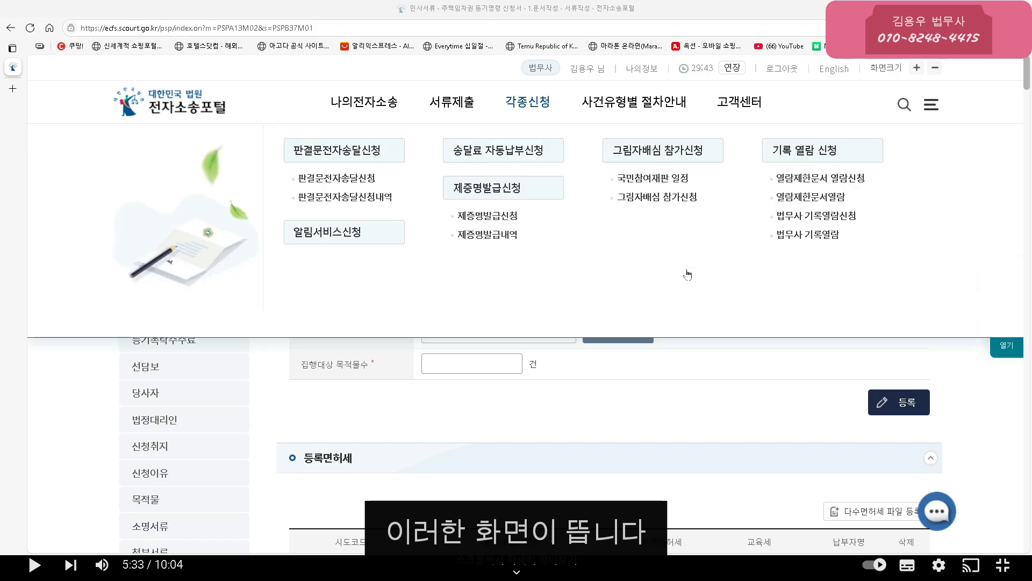
- Look up the first-instance court with jurisdiction over 미추홀구 and close the court finder
mouse_move(634, 103)
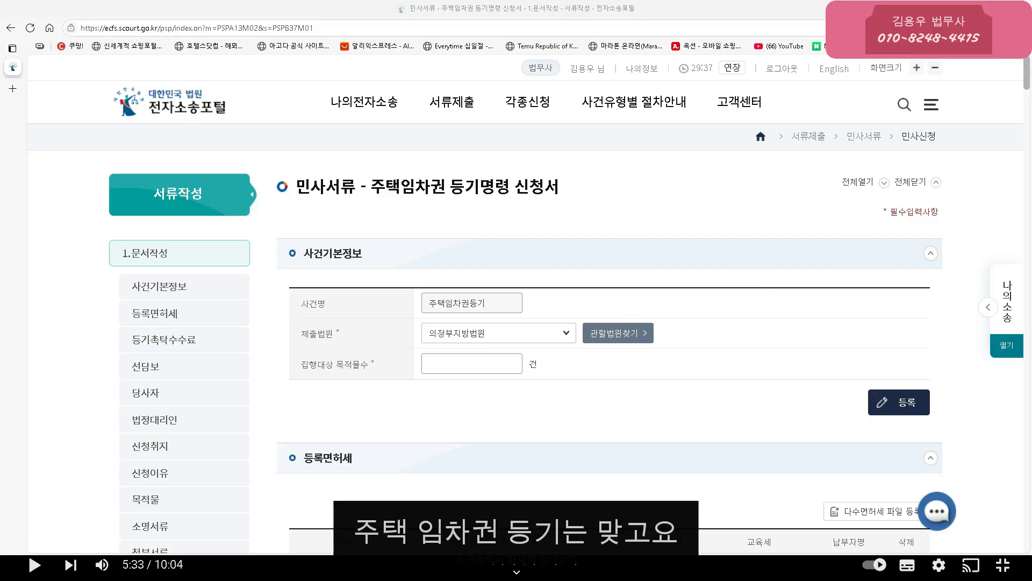
click(614, 334)
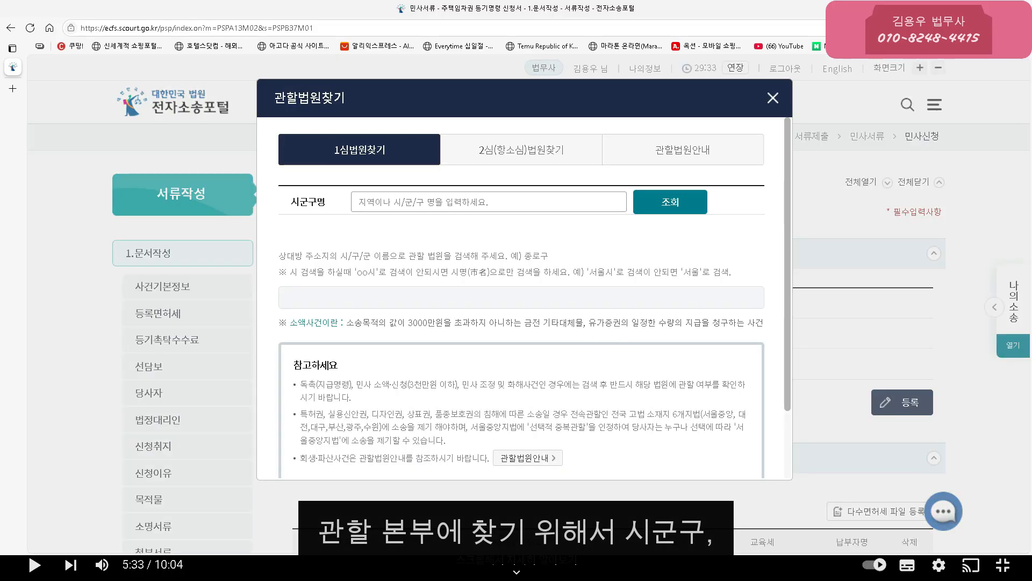
click(383, 202)
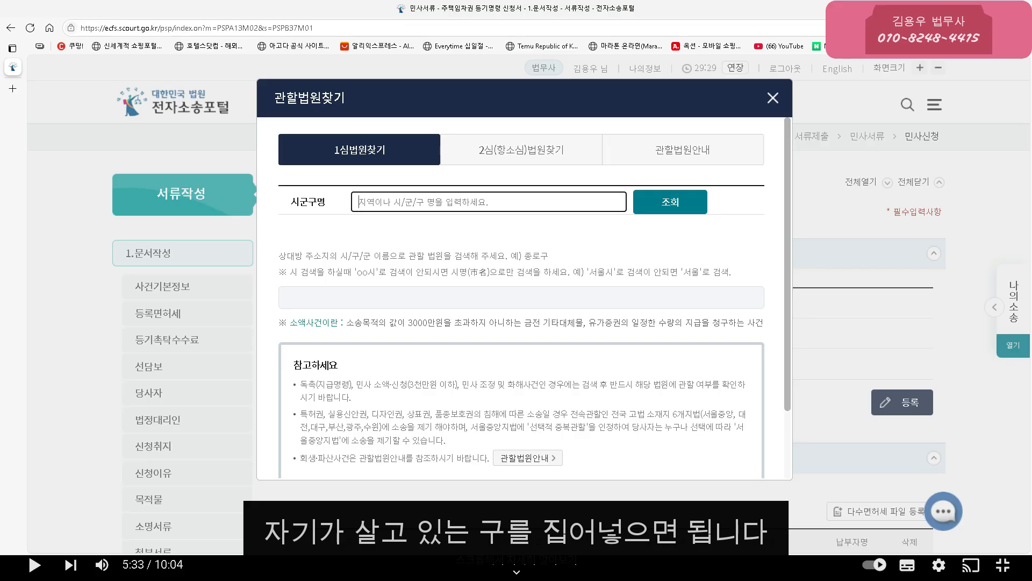
text(미추)
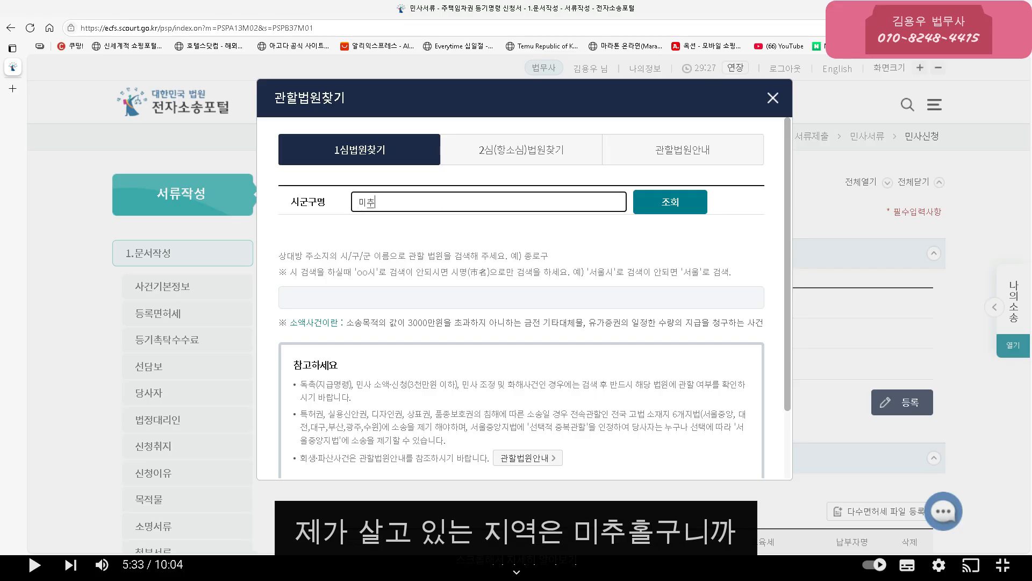
text(홀구)
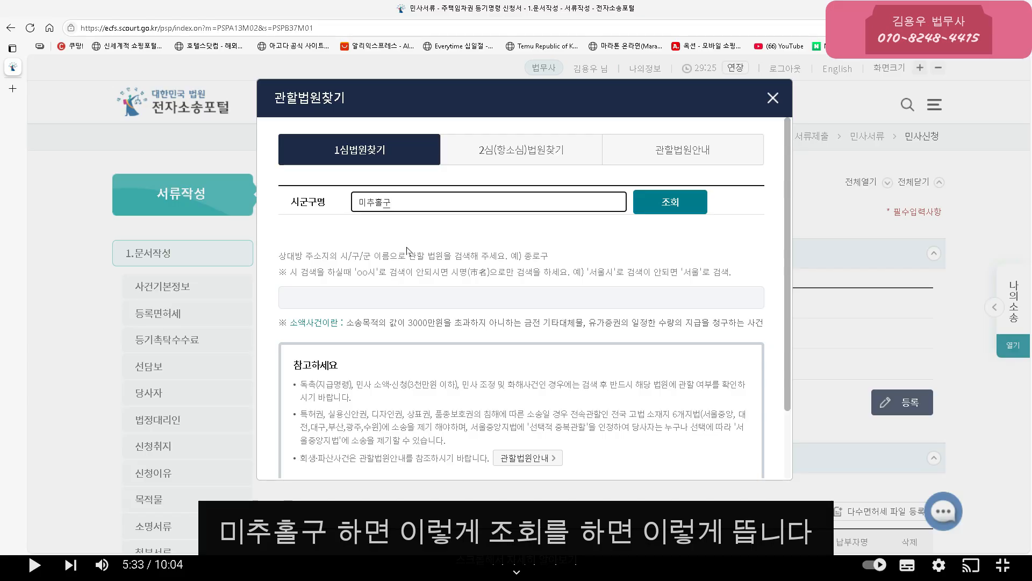
click(693, 209)
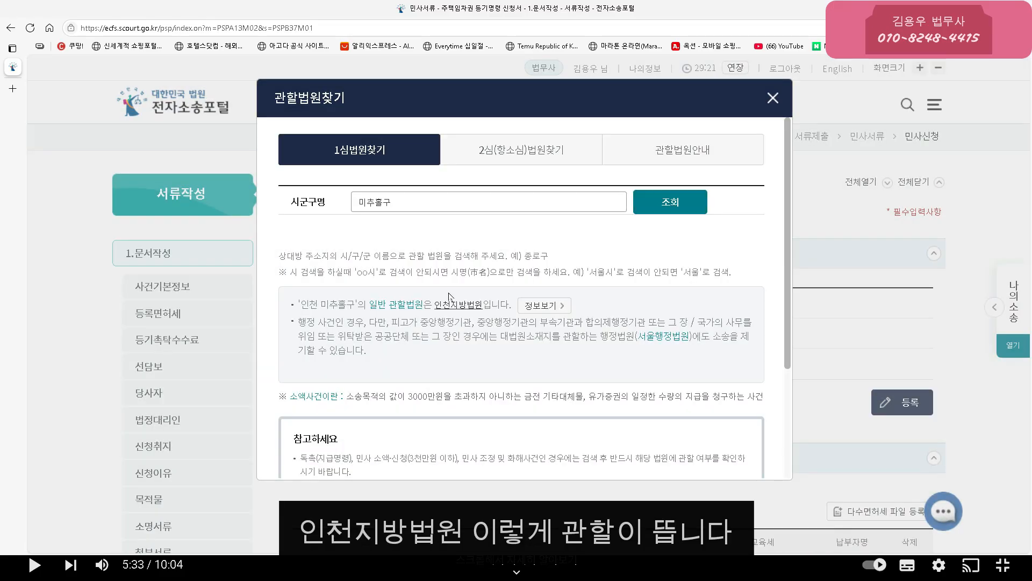
click(778, 104)
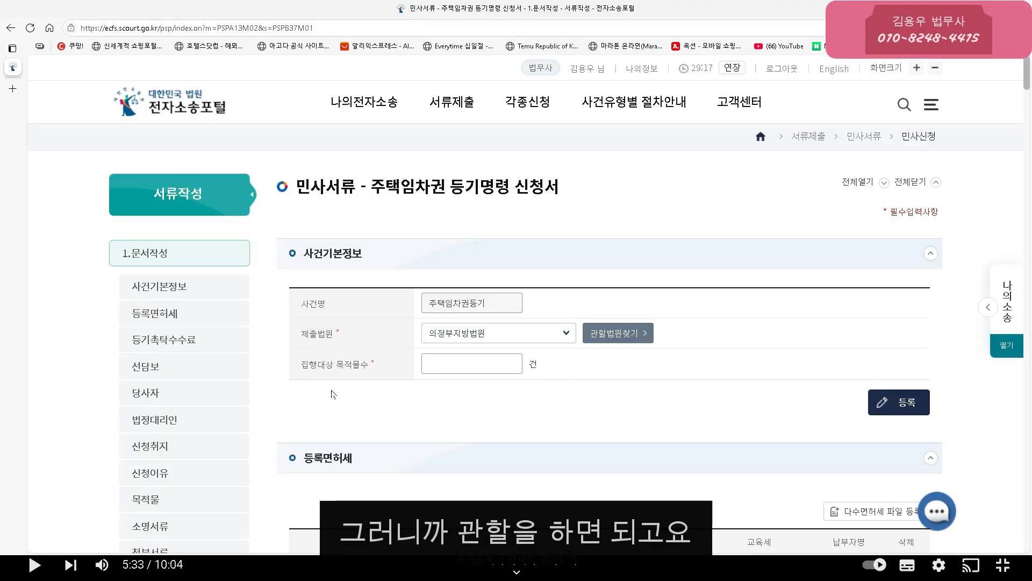
- Set the number of enforcement objects (집행대상 목적물수) to 1 in the basic case information
scroll(421, 406, down, 2)
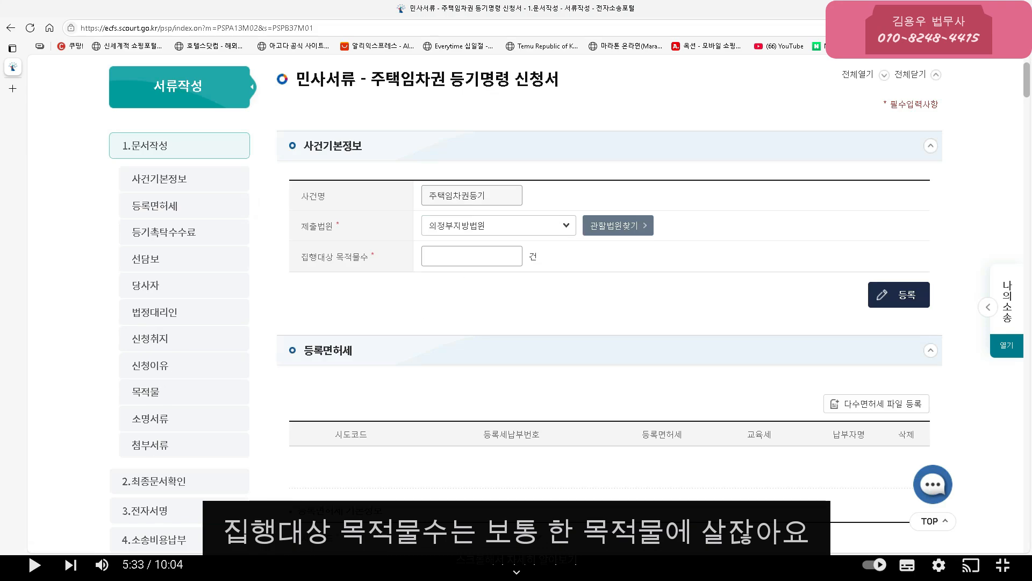
click(488, 255)
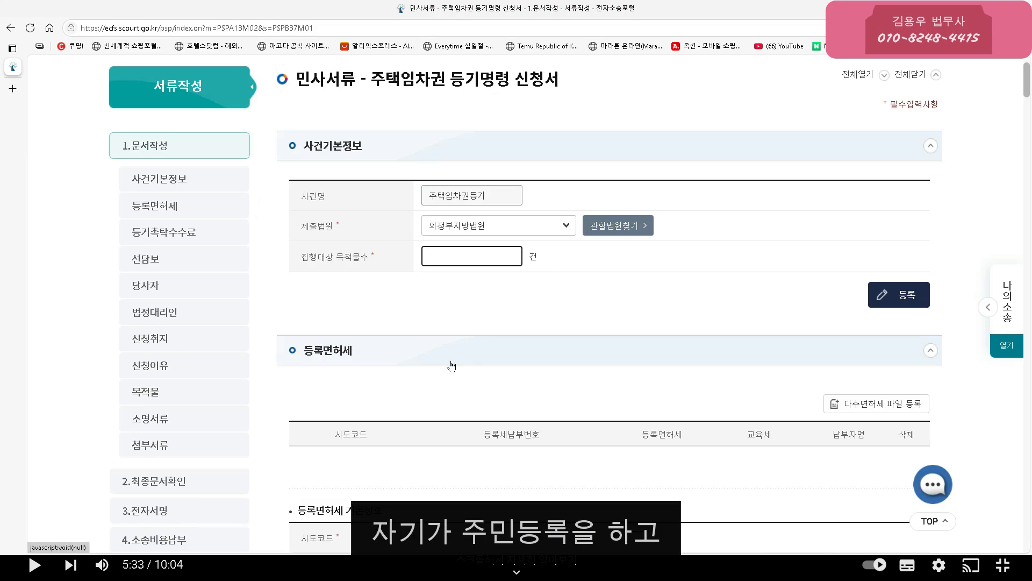
scroll(492, 365, down, 1)
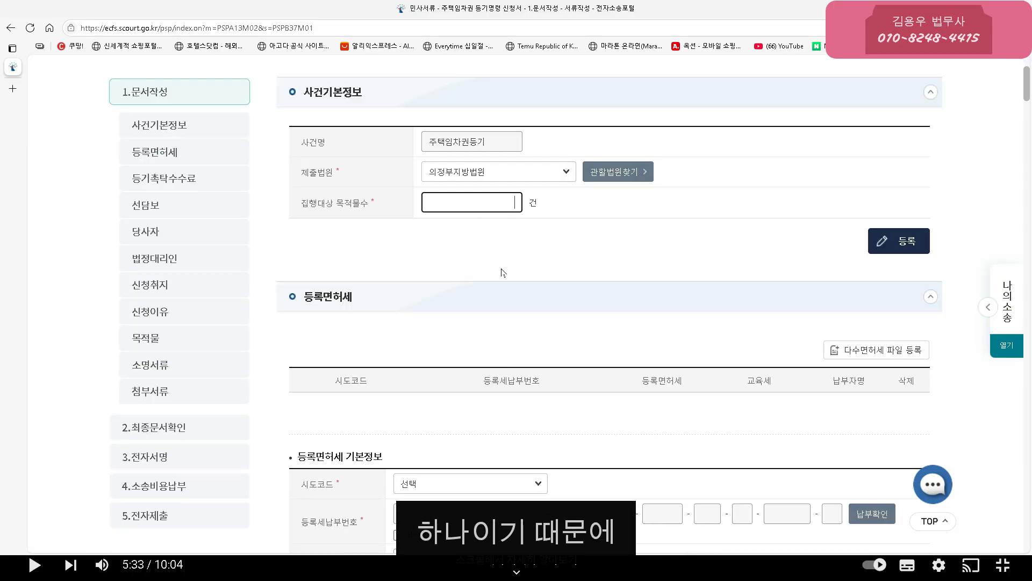
scroll(506, 316, down, 2)
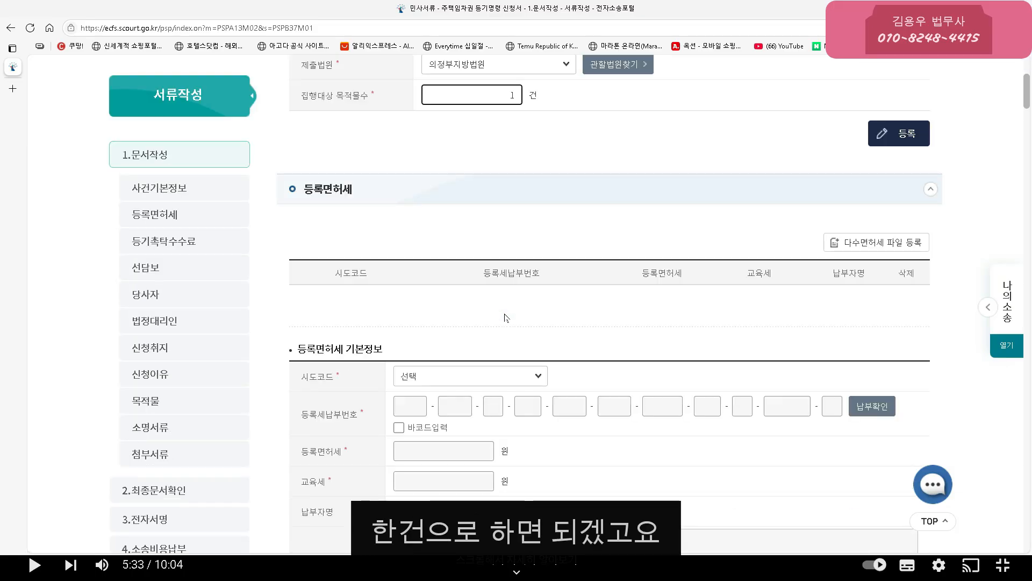
- Examine the form's registration licence tax, registration fee, security and party information sections
scroll(502, 317, down, 1)
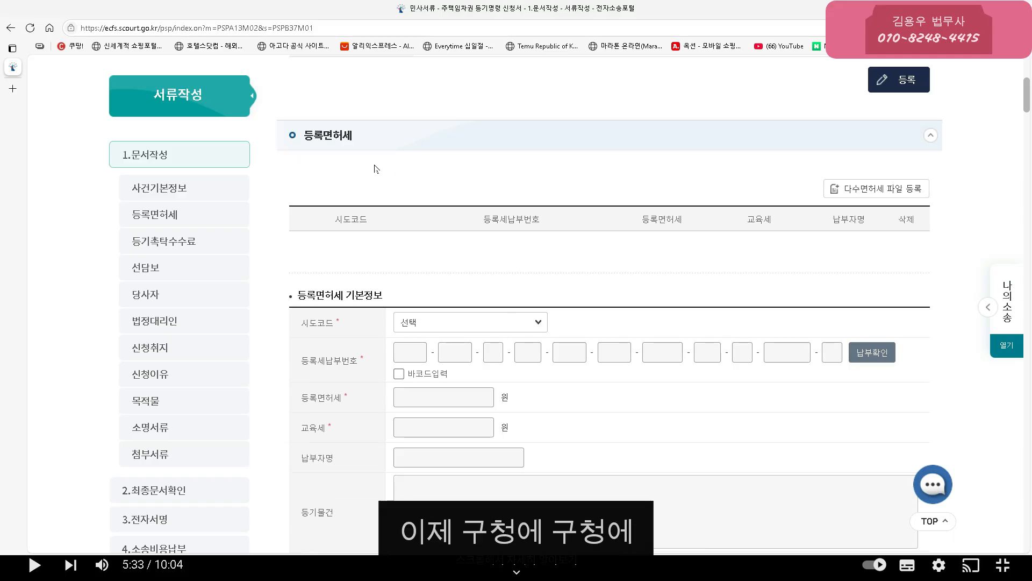
scroll(531, 314, down, 7)
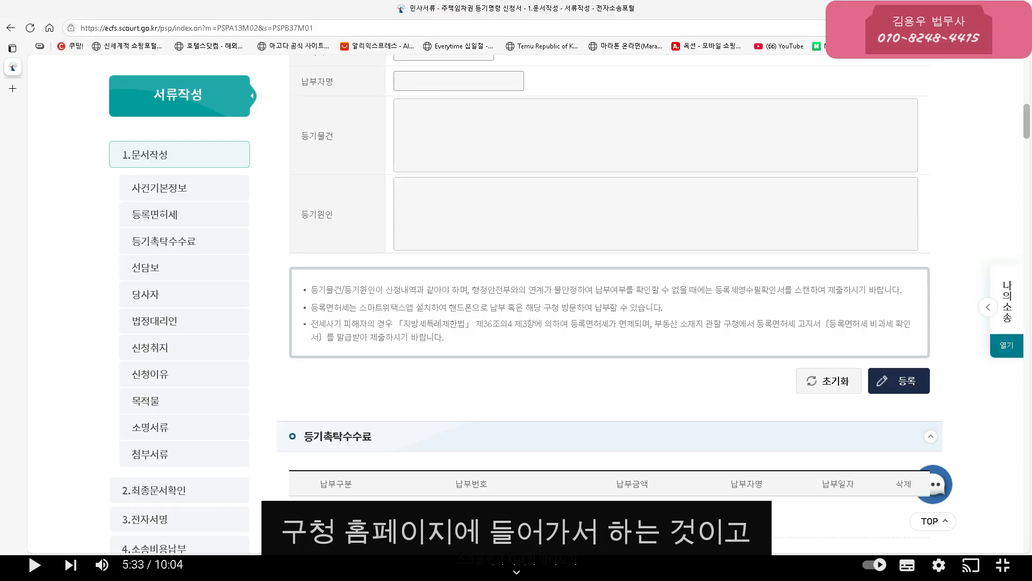
scroll(574, 299, down, 12)
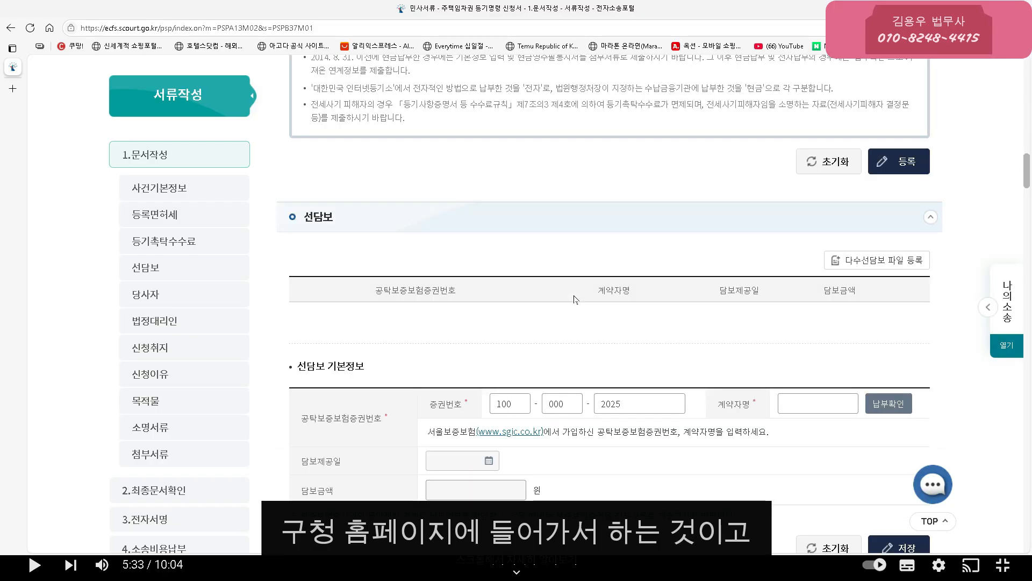
scroll(575, 300, down, 3)
scroll(575, 300, down, 4)
scroll(575, 299, up, 5)
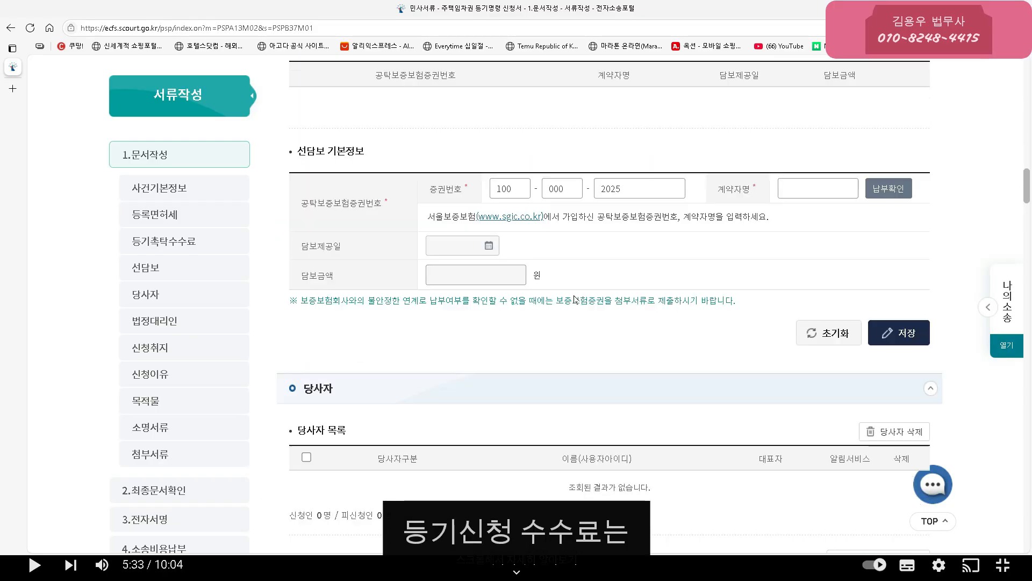
scroll(574, 301, down, 14)
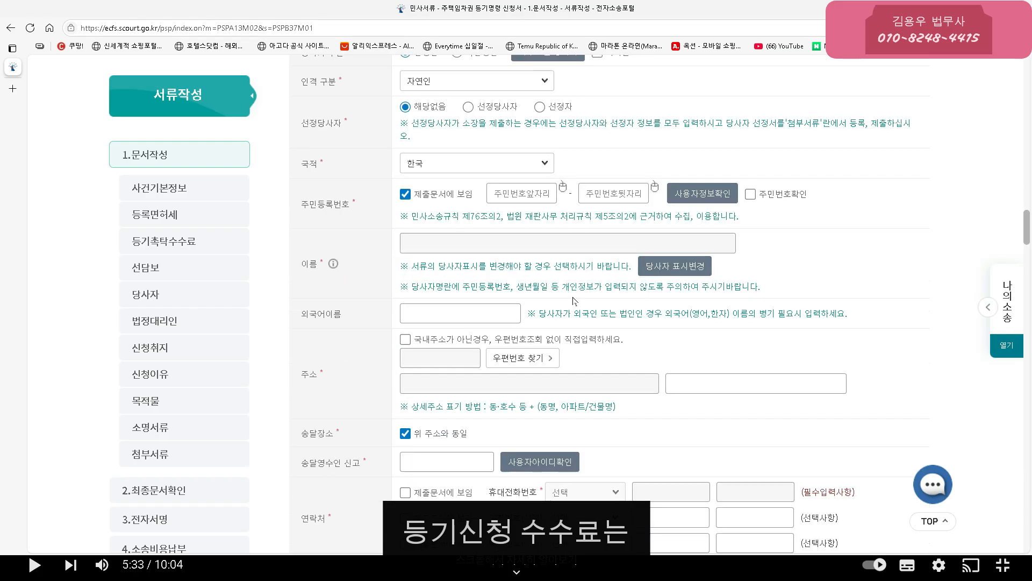
scroll(574, 299, up, 3)
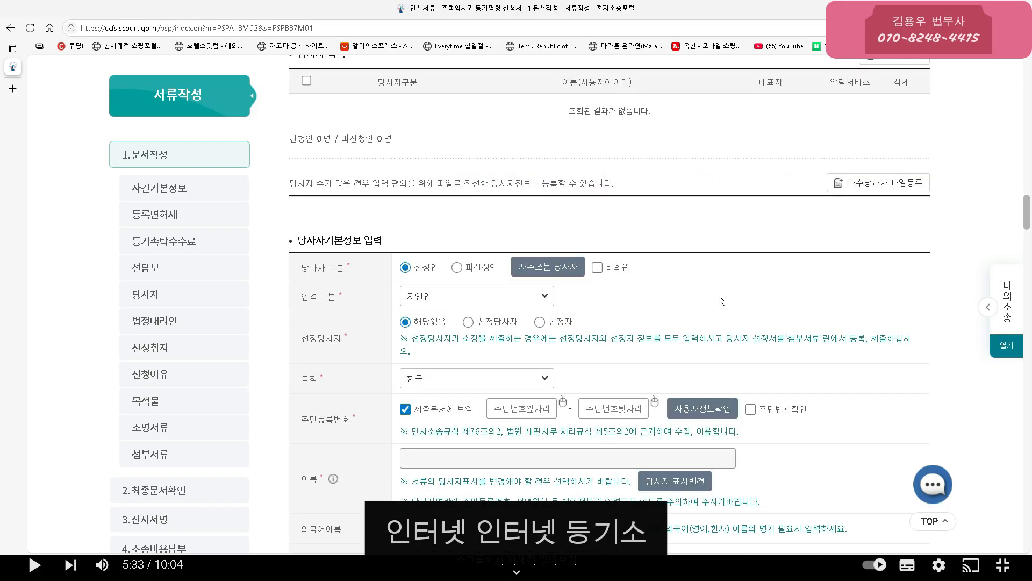
scroll(722, 299, down, 3)
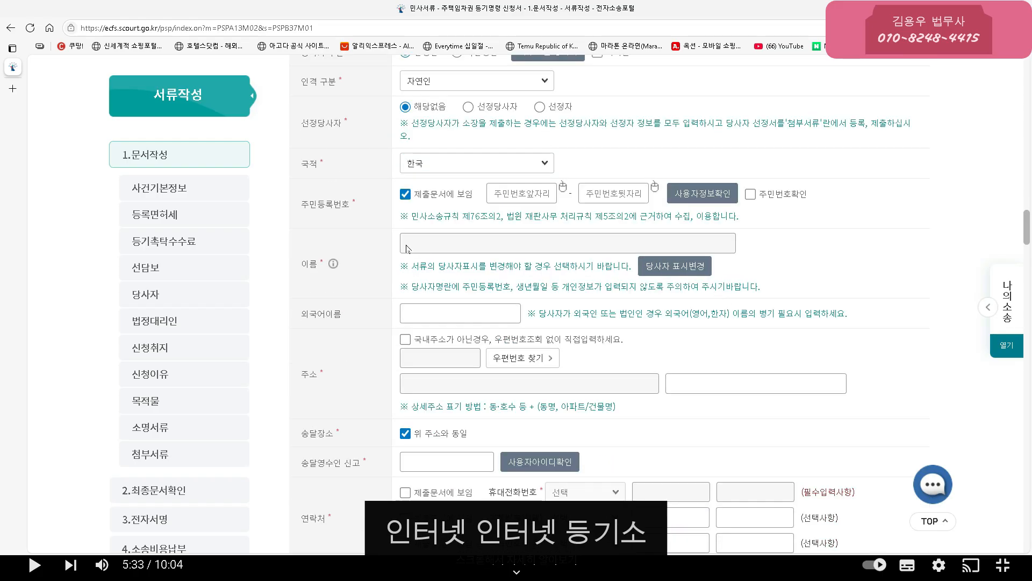
scroll(441, 262, up, 3)
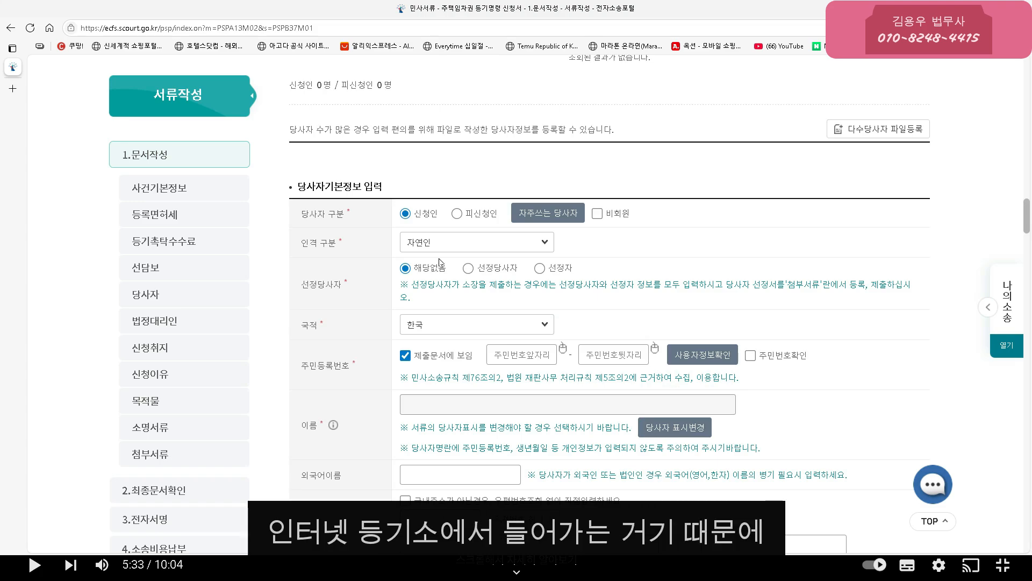
scroll(441, 262, up, 7)
scroll(441, 262, up, 3)
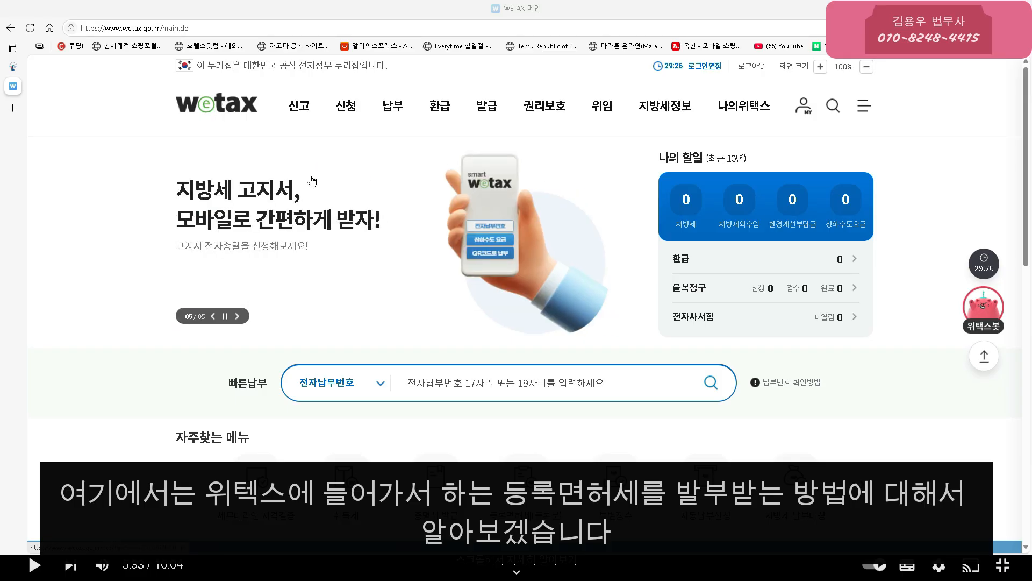
- Open a new registration licence tax declaration (등록면허세 > 등록분 신고) on Wetax and dismiss the saved-draft notice
mouse_move(389, 108)
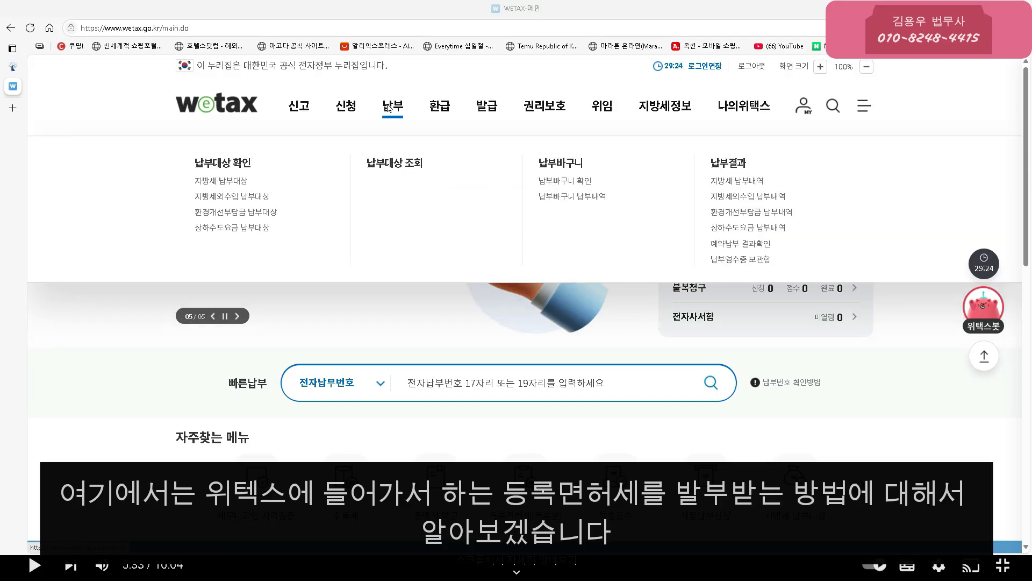
mouse_move(344, 107)
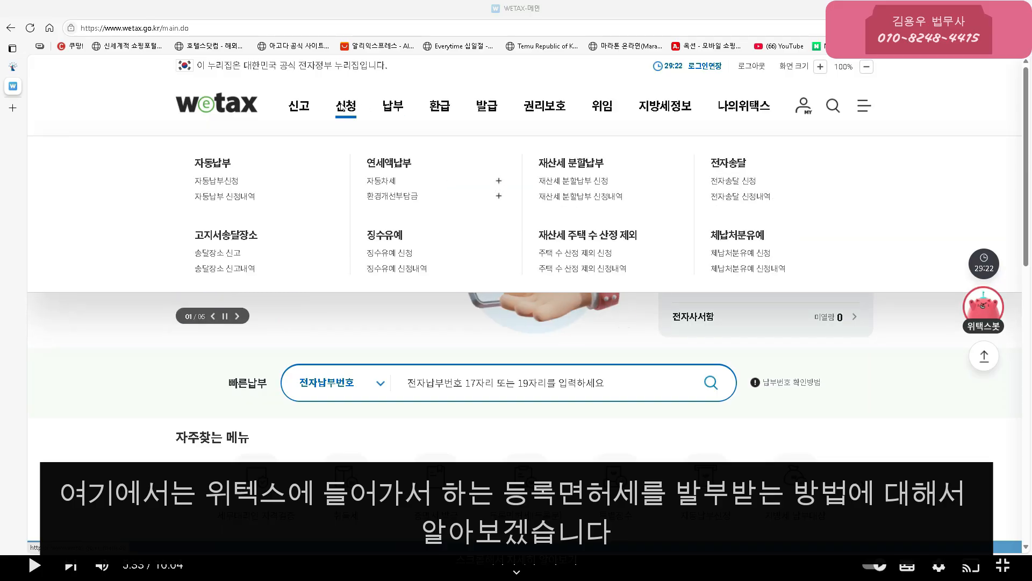
mouse_move(300, 110)
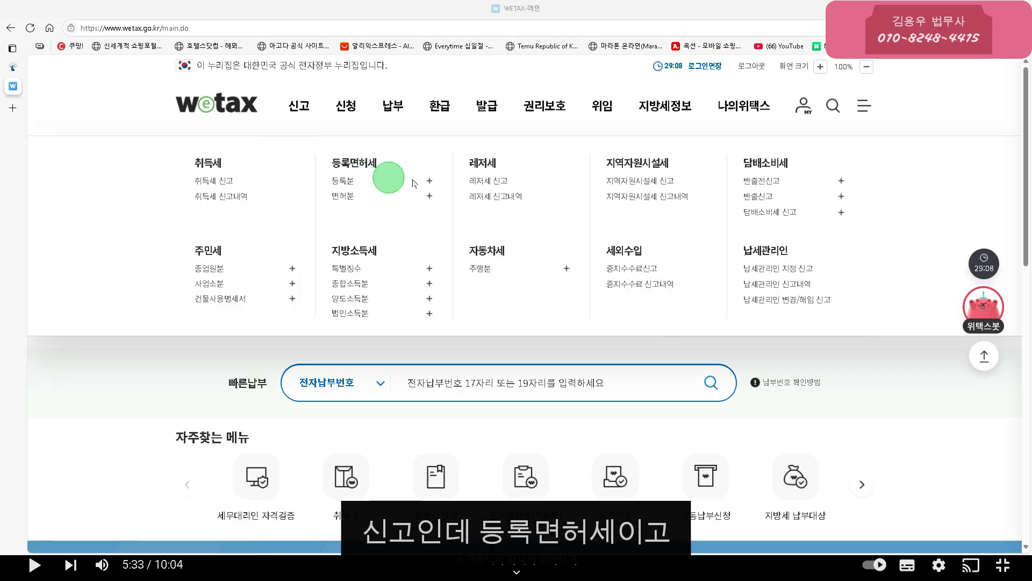
click(430, 181)
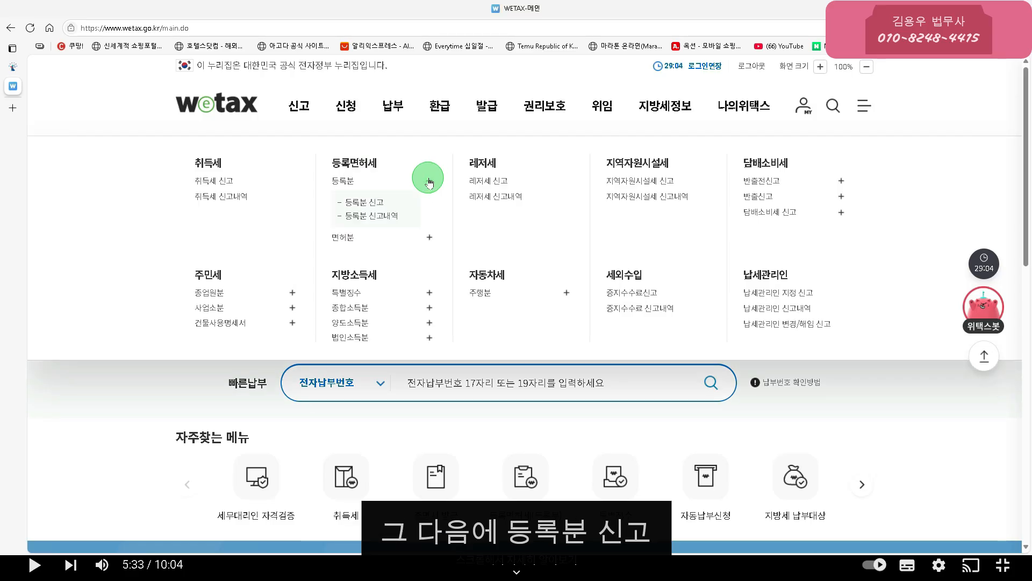
click(370, 202)
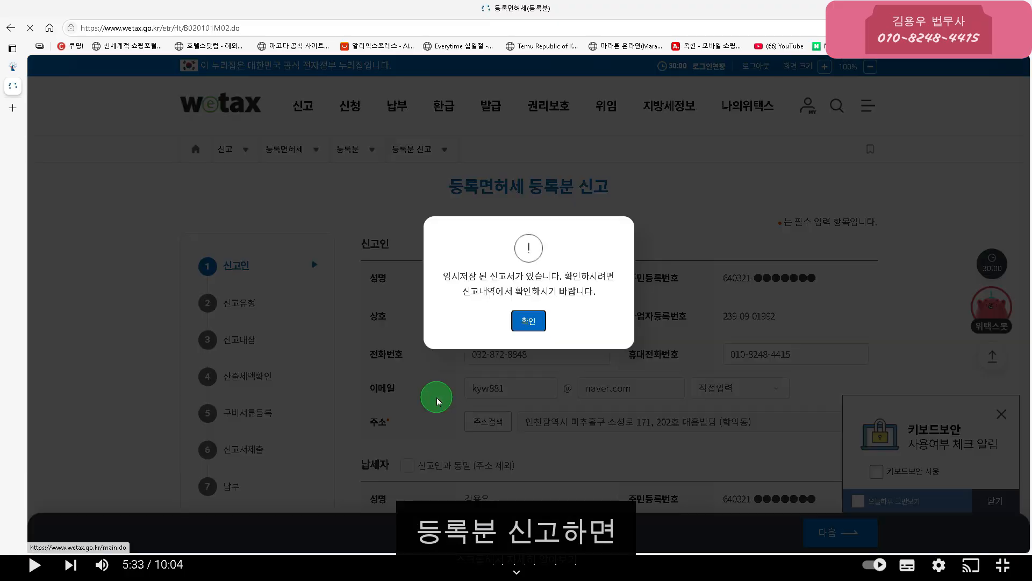
click(529, 321)
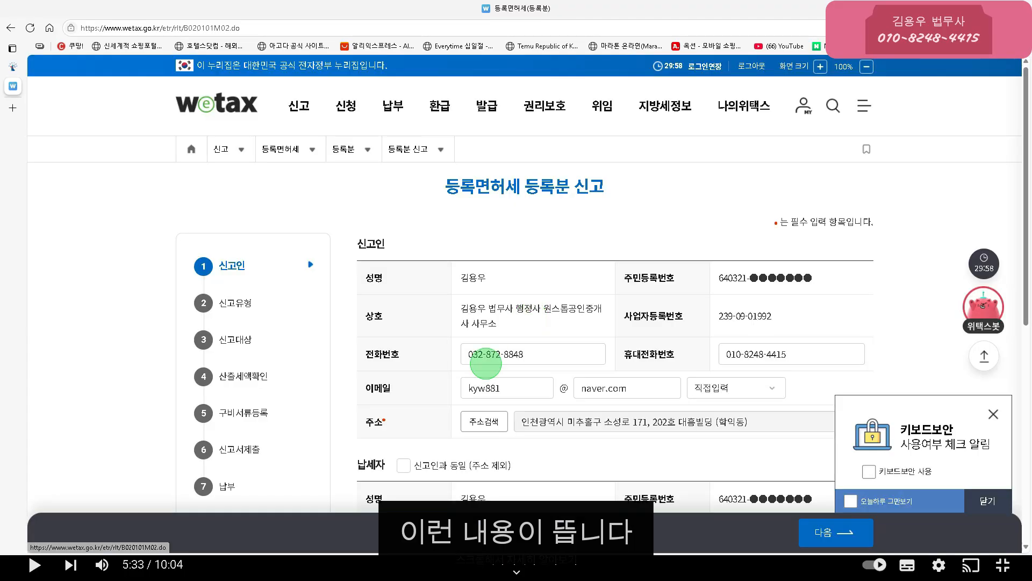
- Fill in the taxpayer's details as identical to the declarant's (신고인과 동일), then save and continue to 신고유형
scroll(383, 404, down, 1)
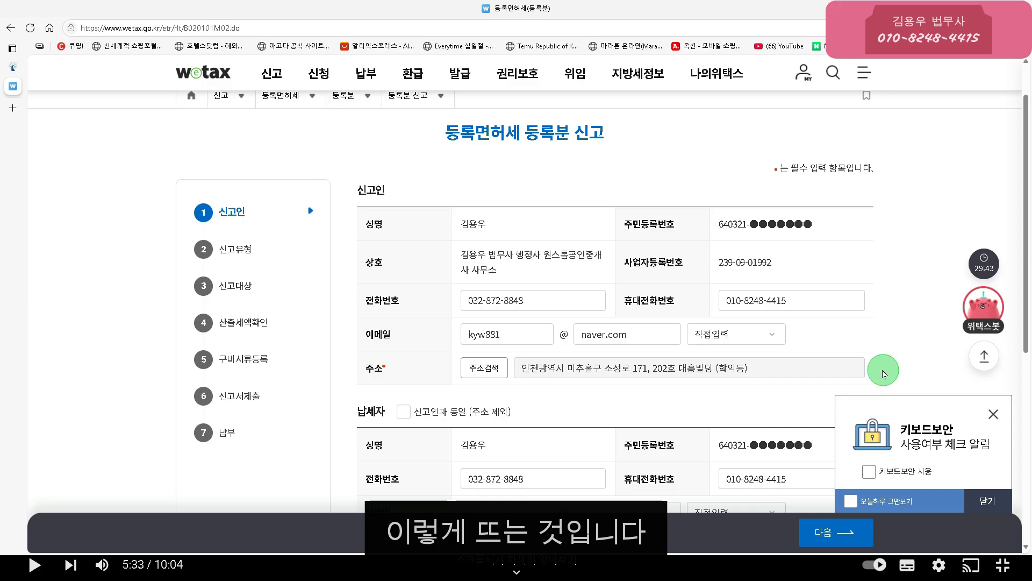
scroll(883, 372, down, 1)
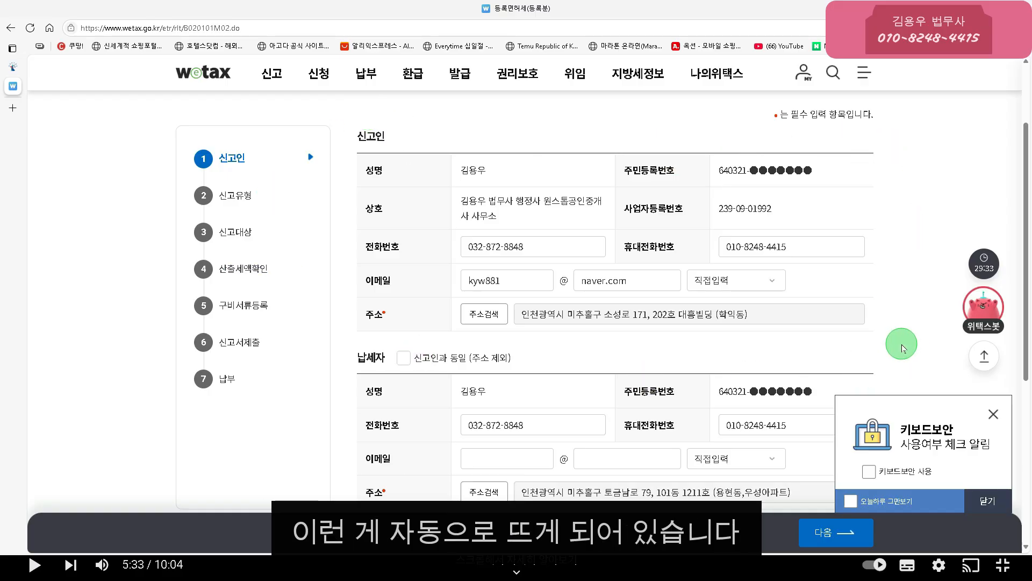
scroll(902, 345, down, 1)
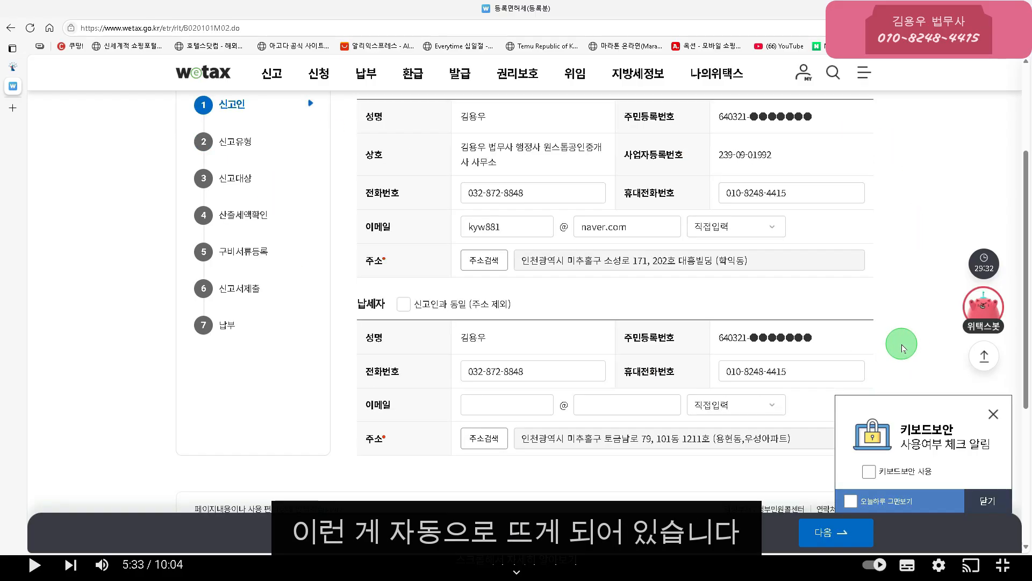
click(408, 306)
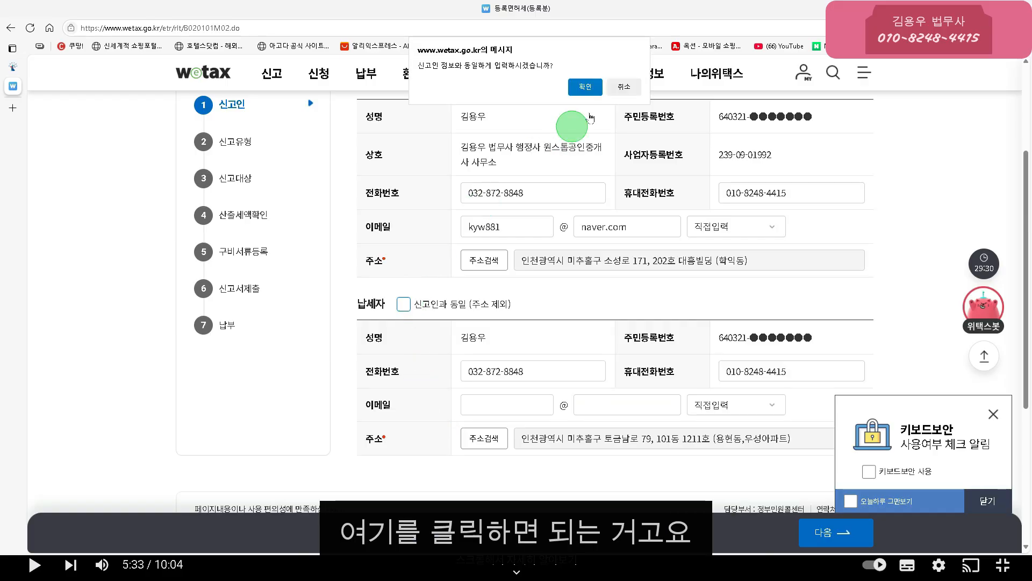
click(584, 87)
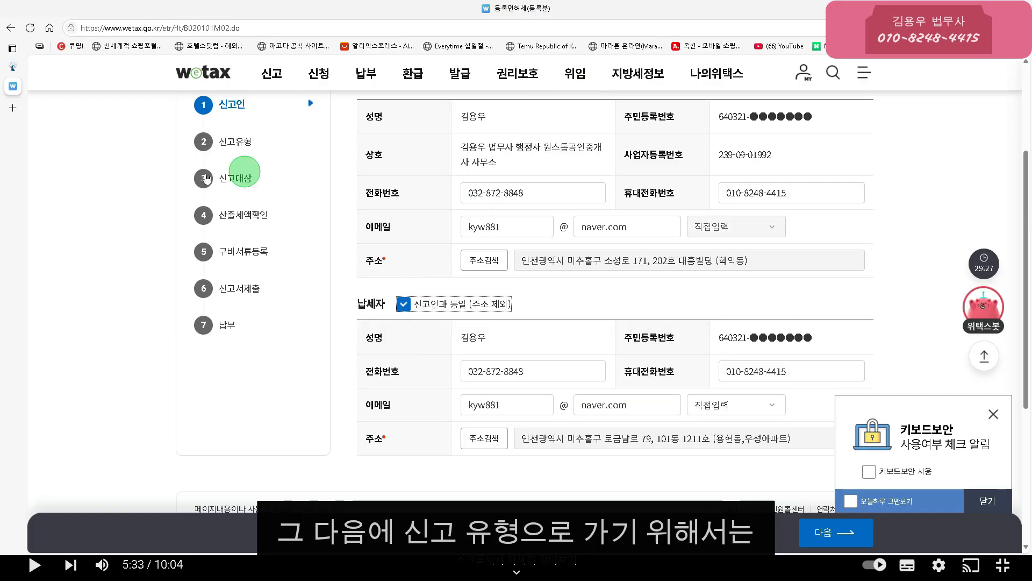
click(855, 538)
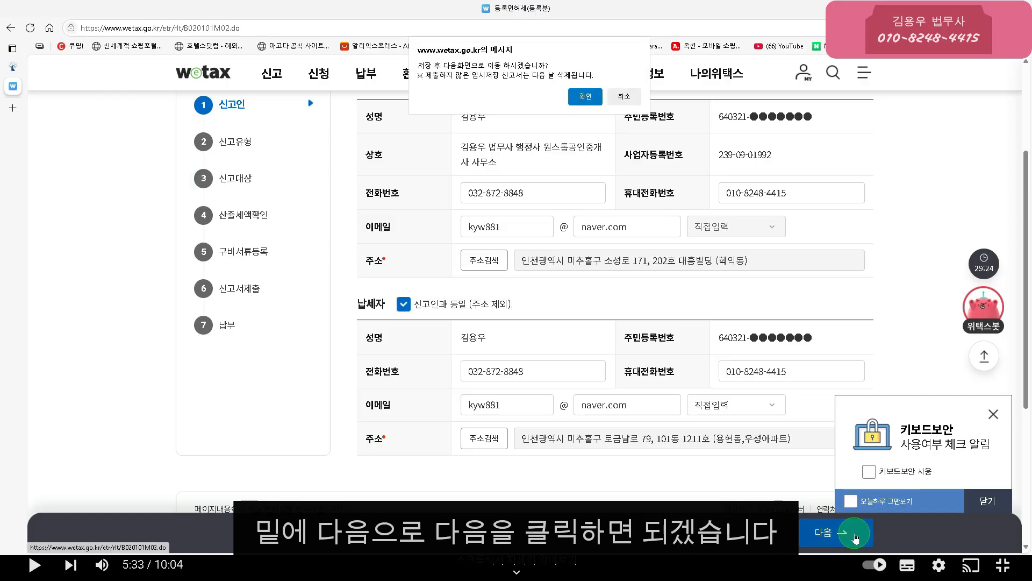
click(584, 99)
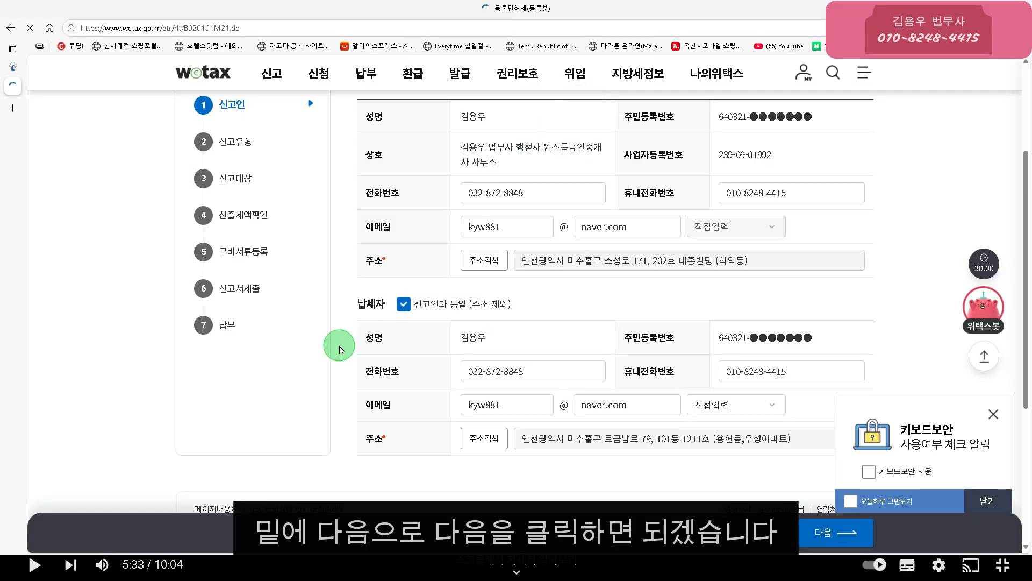
- Set the registration type to 부동산, 건물 with 기타 as the registration cause, then save and continue to 신고대상
scroll(323, 346, down, 3)
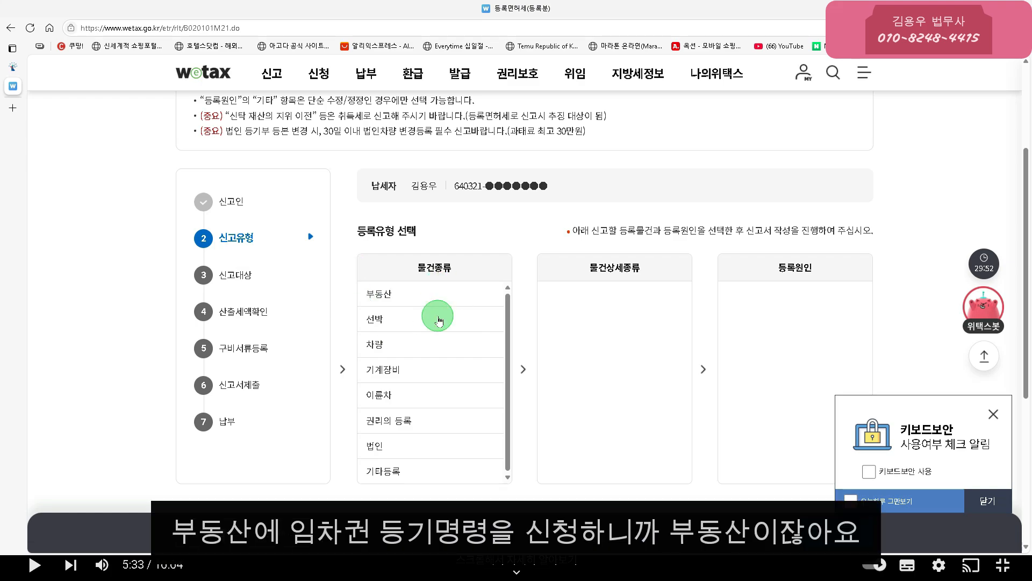
click(387, 295)
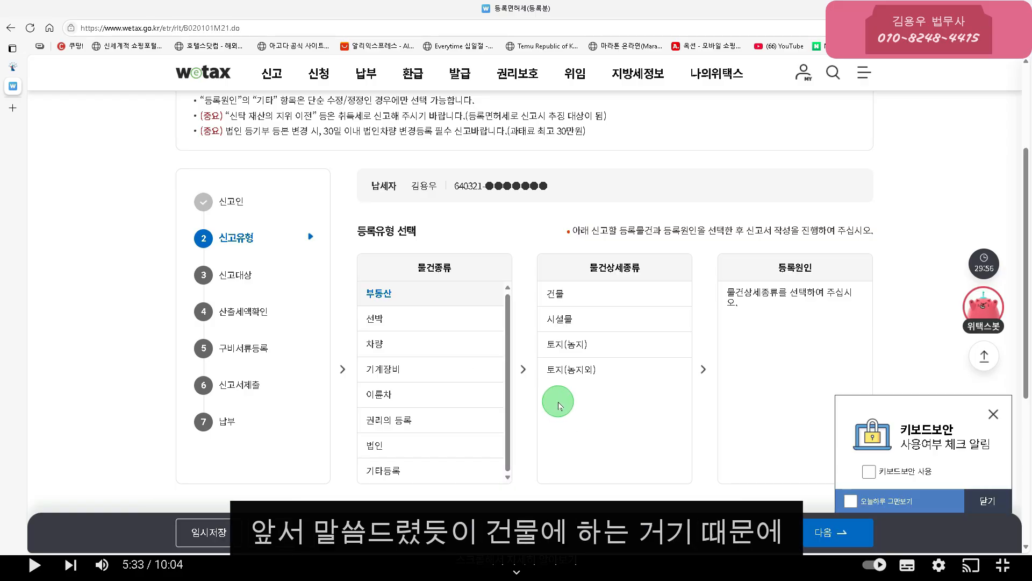
click(559, 296)
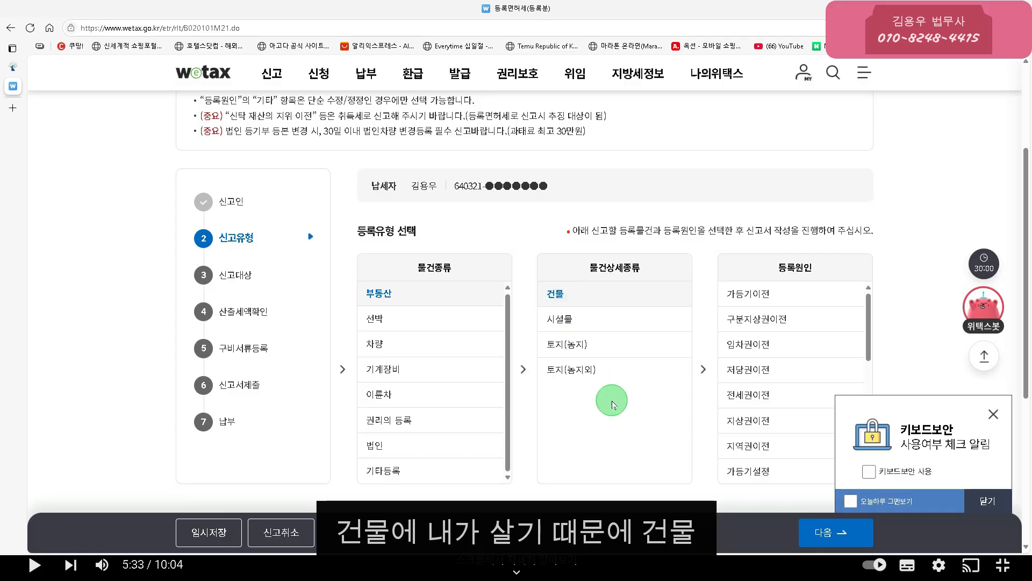
scroll(613, 403, down, 1)
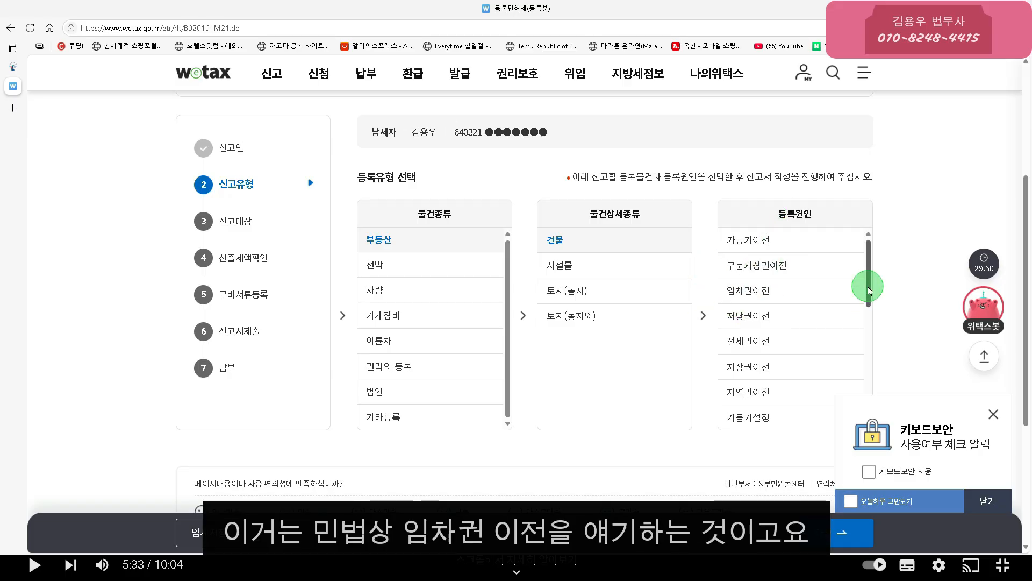
drag(869, 291, 866, 410)
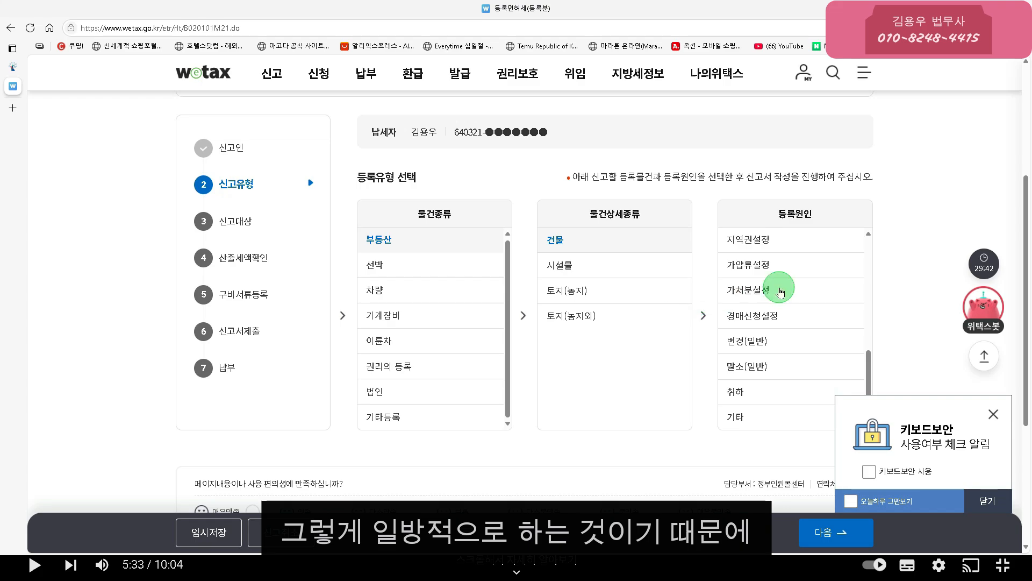
click(741, 419)
scroll(741, 419, down, 3)
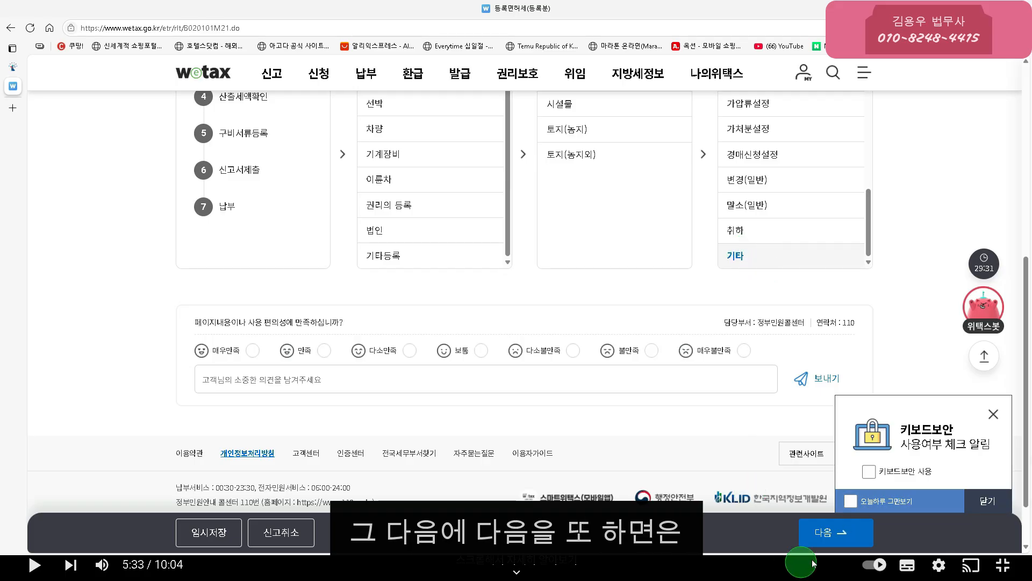
click(828, 546)
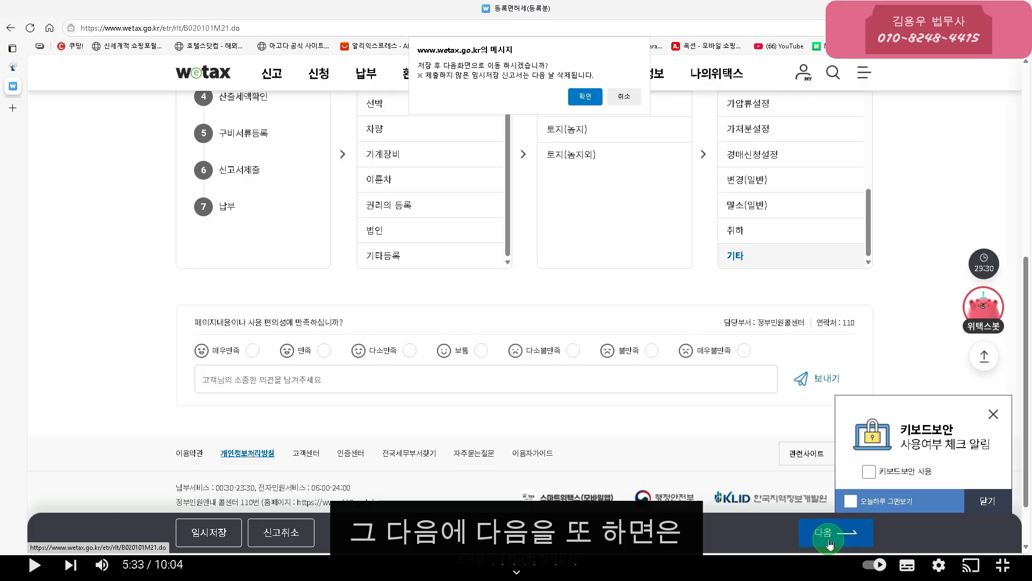
click(585, 96)
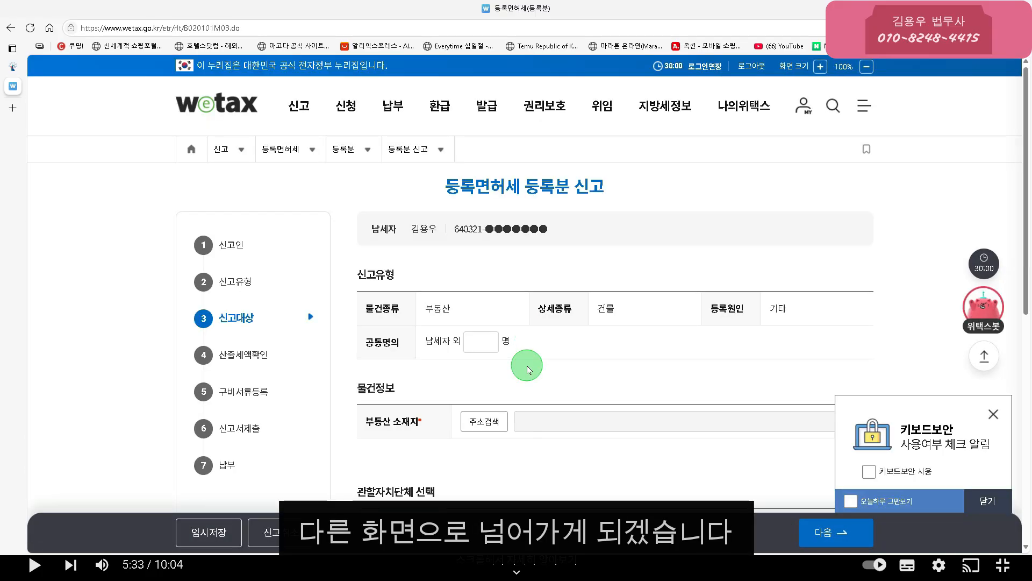
- Examine the 신고대상 fields for joint ownership, property location, competent local government and tax information
scroll(527, 370, down, 3)
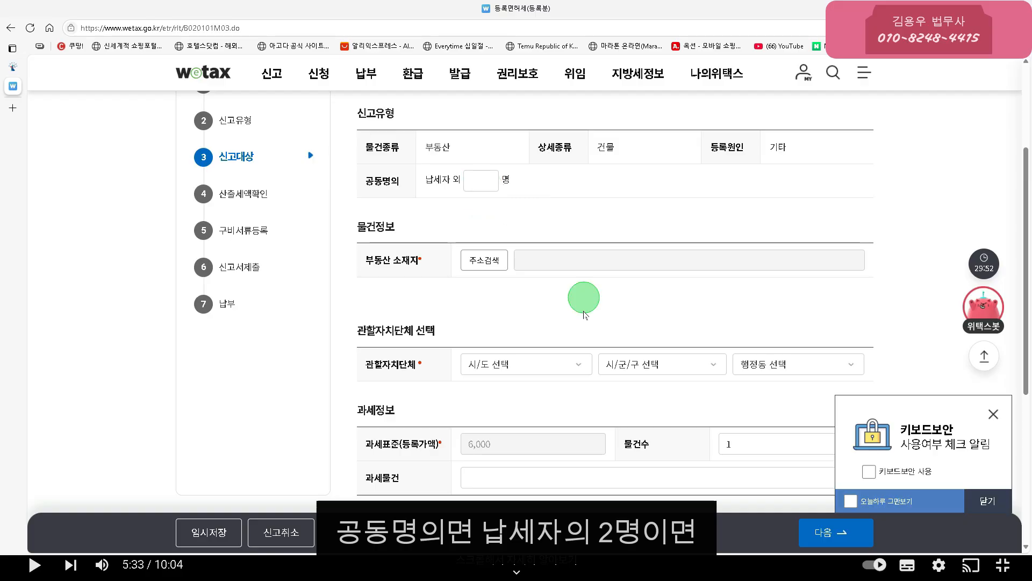
scroll(584, 312, down, 1)
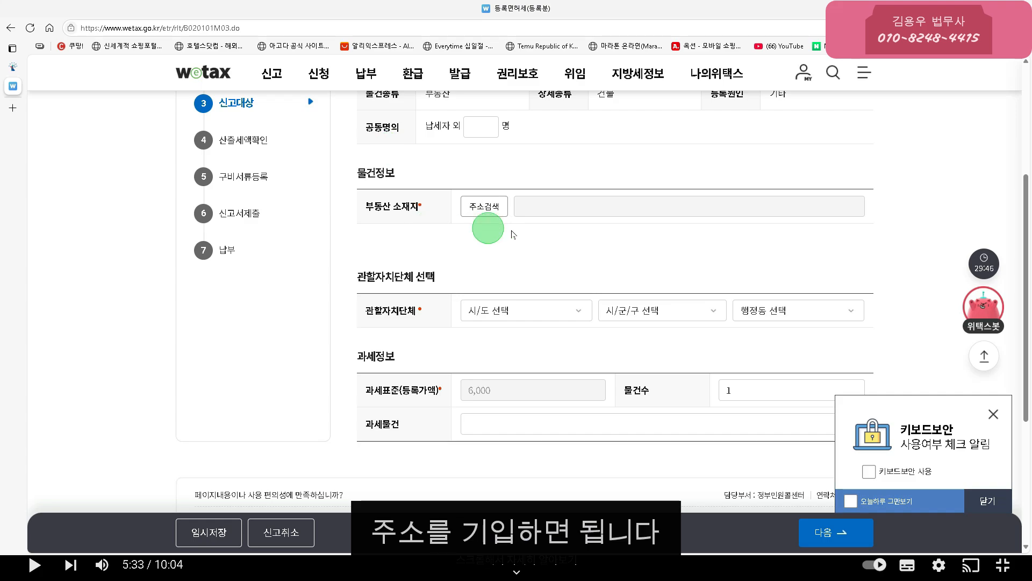
click(554, 206)
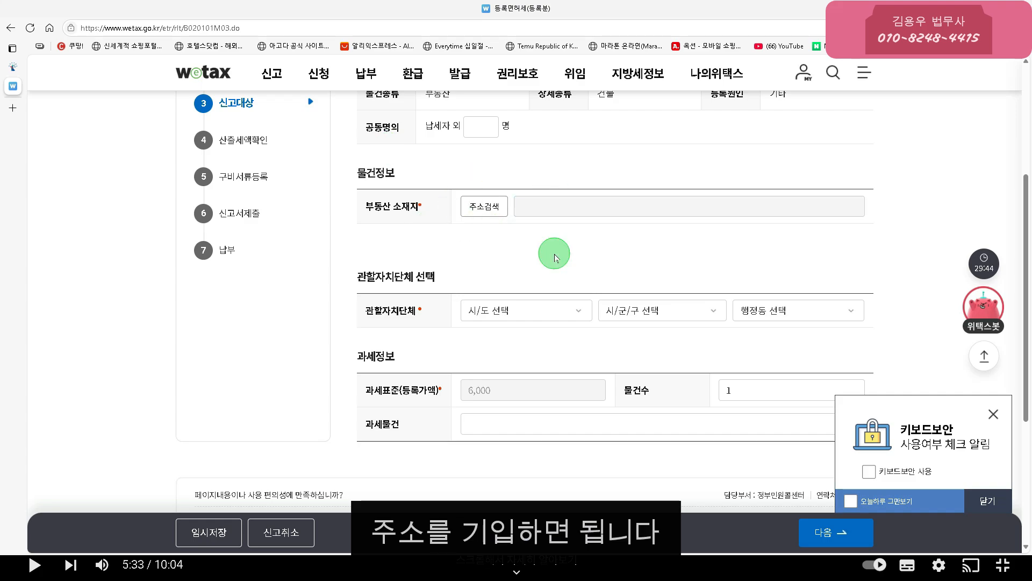
scroll(553, 249, down, 3)
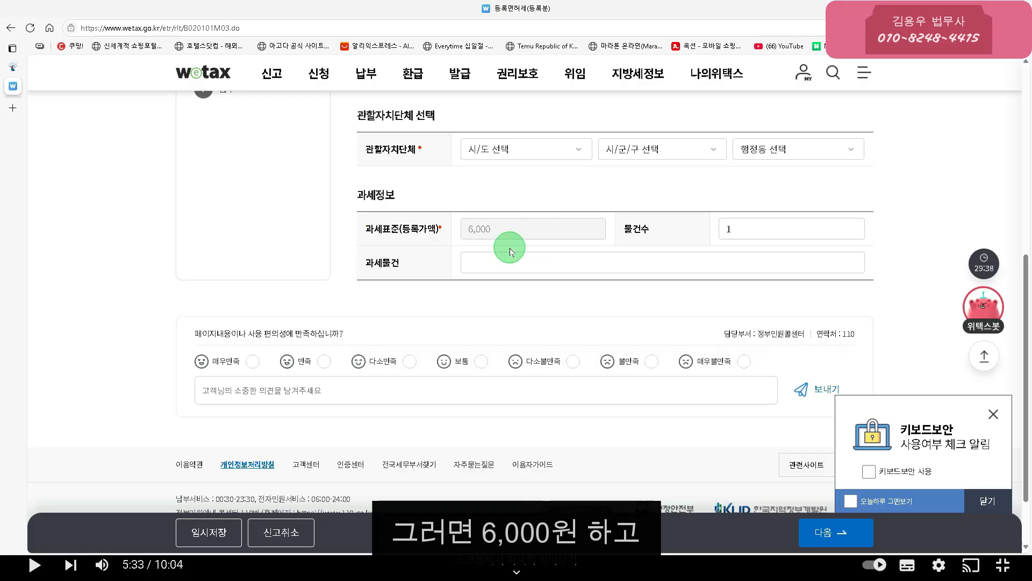
click(492, 269)
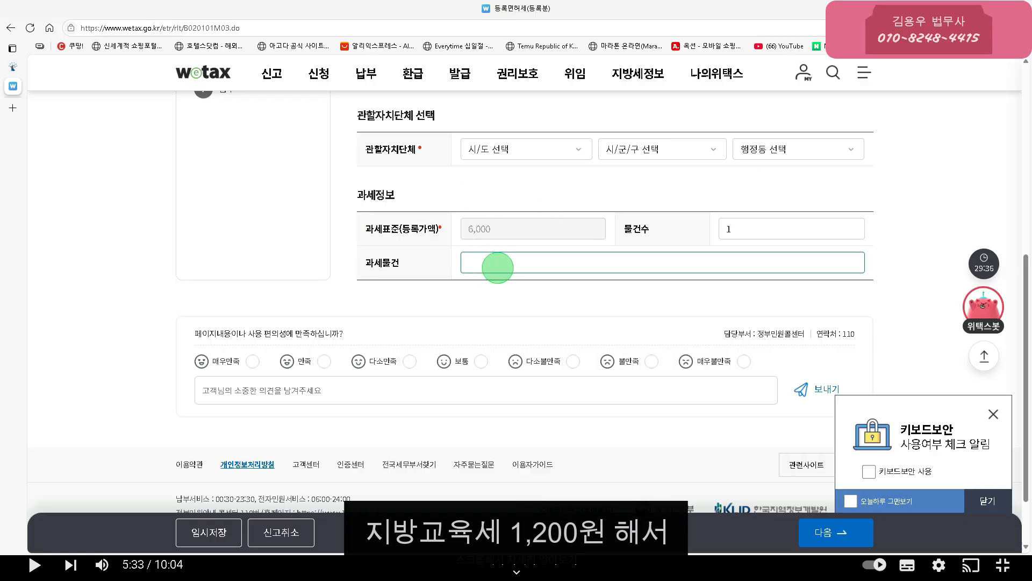
- Switch to the 알마인드 mind map and reset the tax payment certificate picture to its original size to read its payment details
key(alt+Tab)
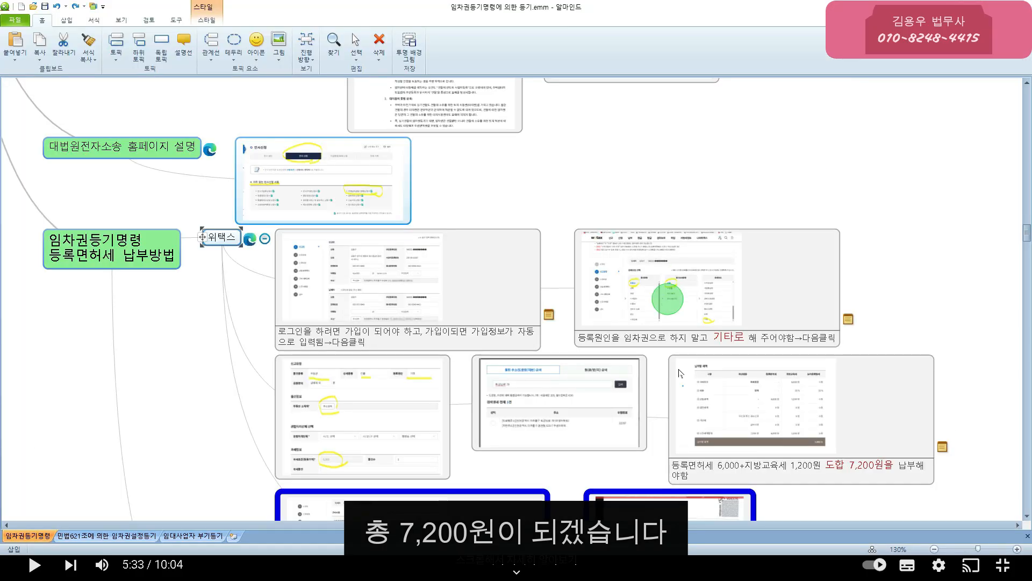
scroll(680, 372, down, 3)
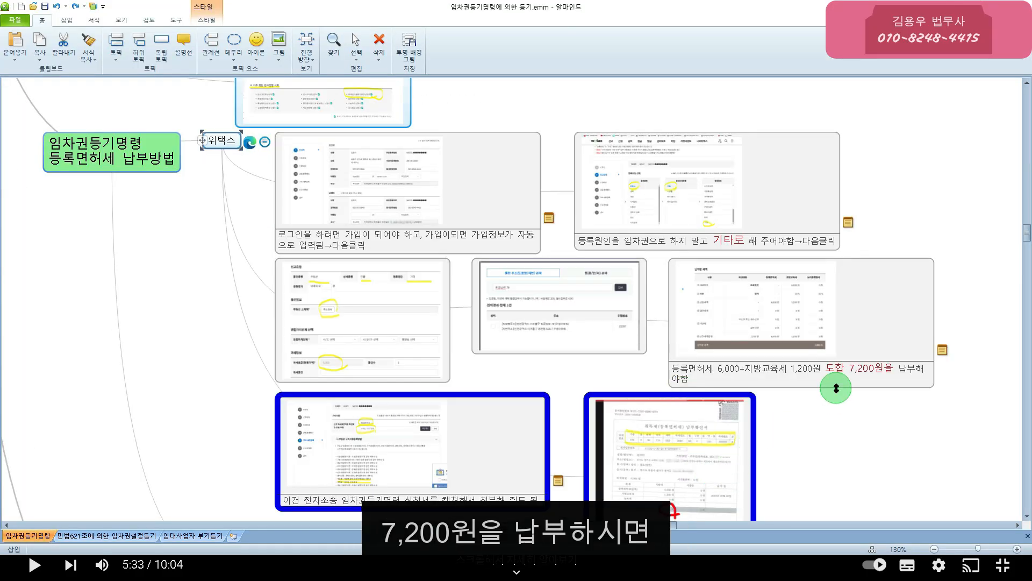
scroll(836, 386, down, 2)
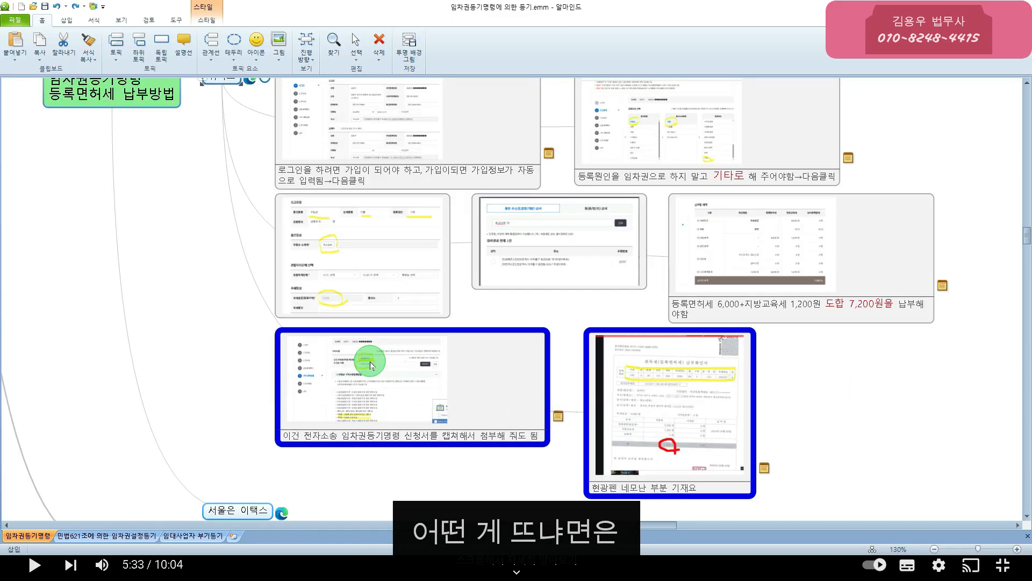
right_click(637, 362)
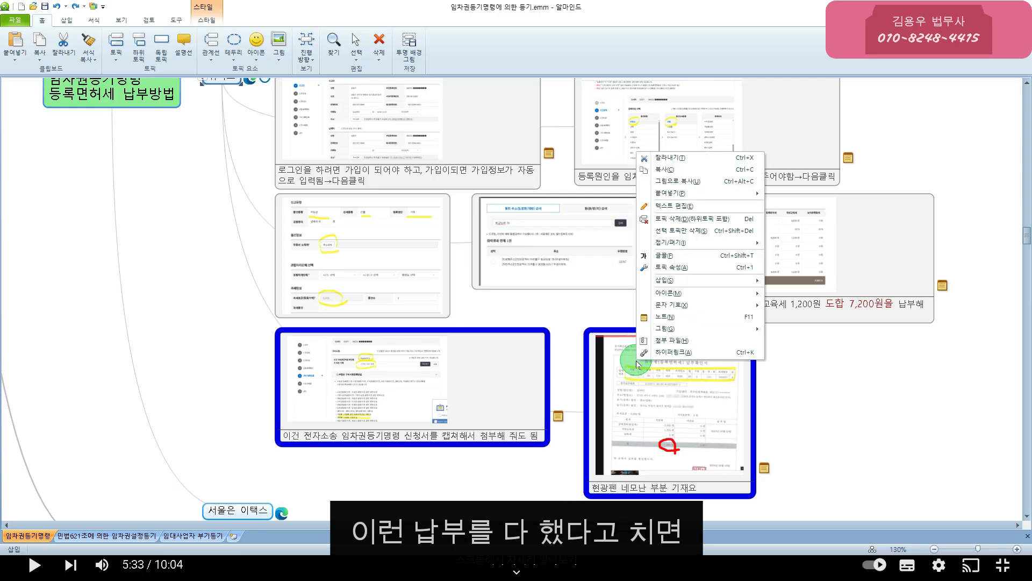
right_click(619, 348)
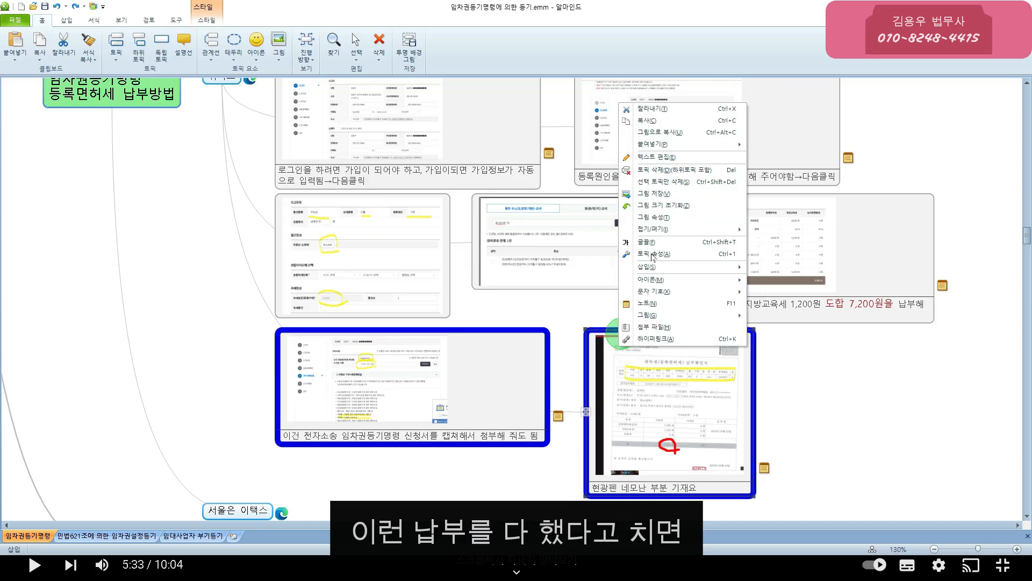
click(661, 204)
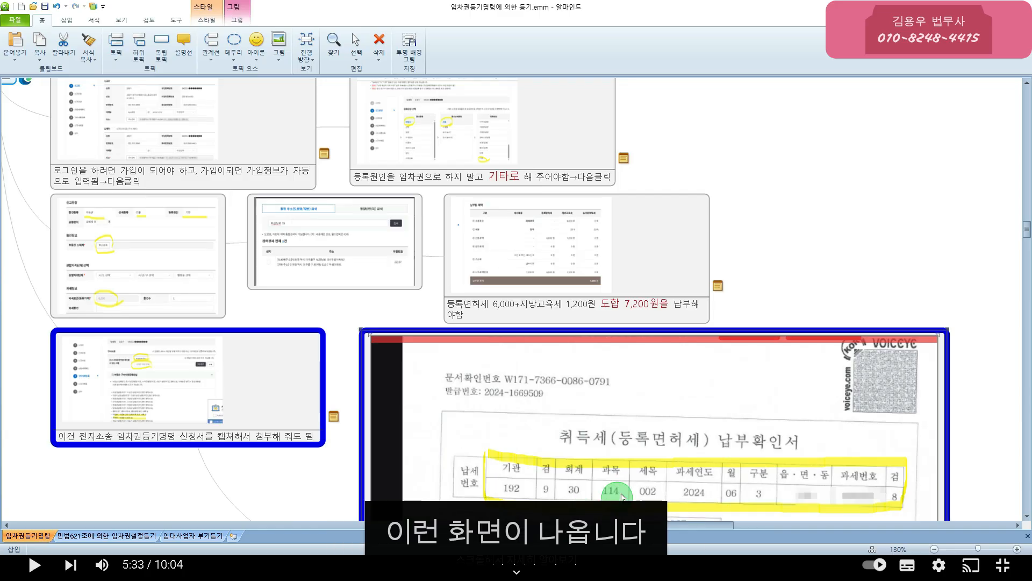
scroll(623, 496, down, 9)
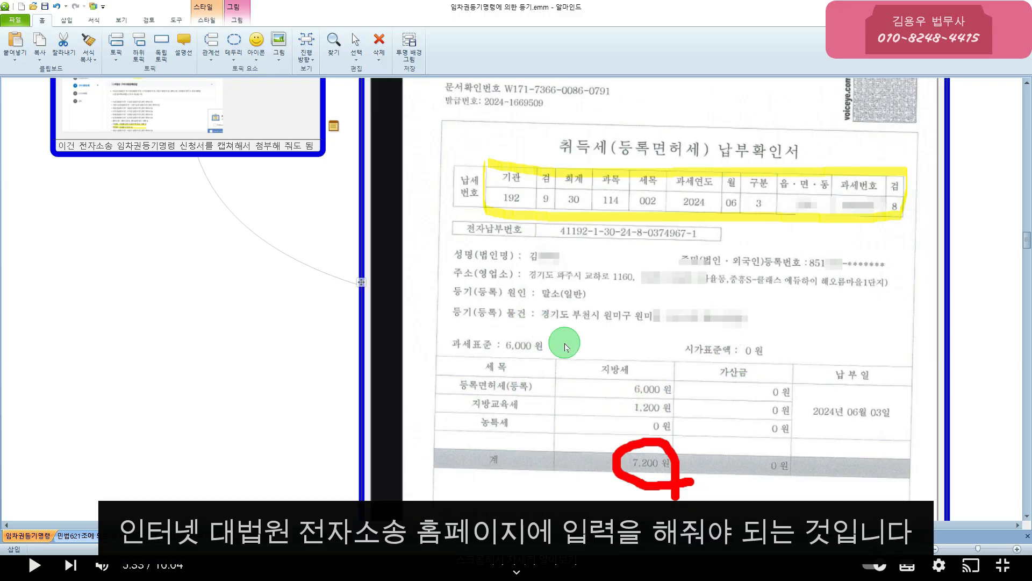
- Switch back to the electronic litigation form and examine the 등록면허세 payment number fields and the 등기촉탁수수료 section
scroll(554, 258, up, 1)
scroll(491, 226, up, 1)
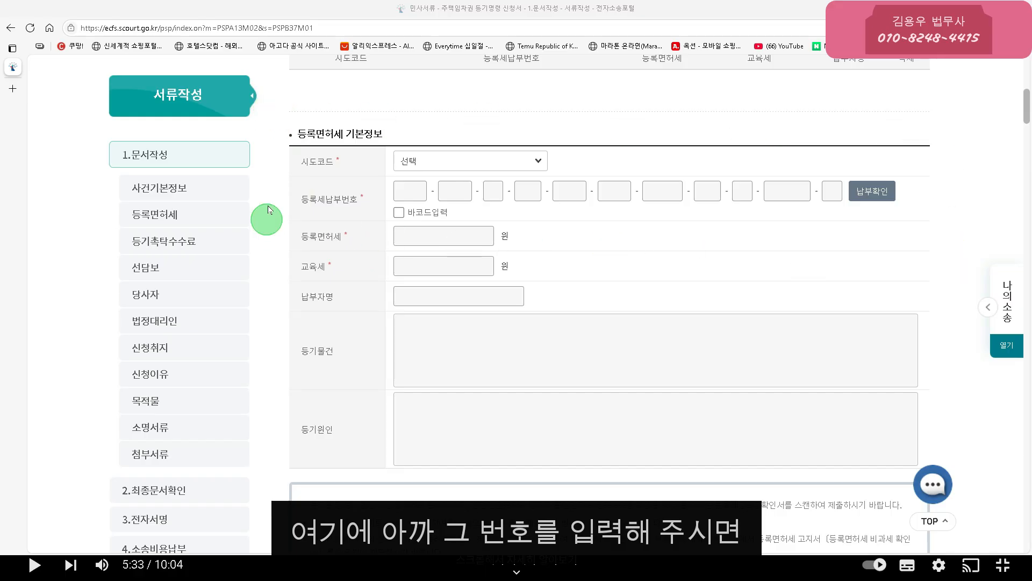
scroll(444, 346, down, 6)
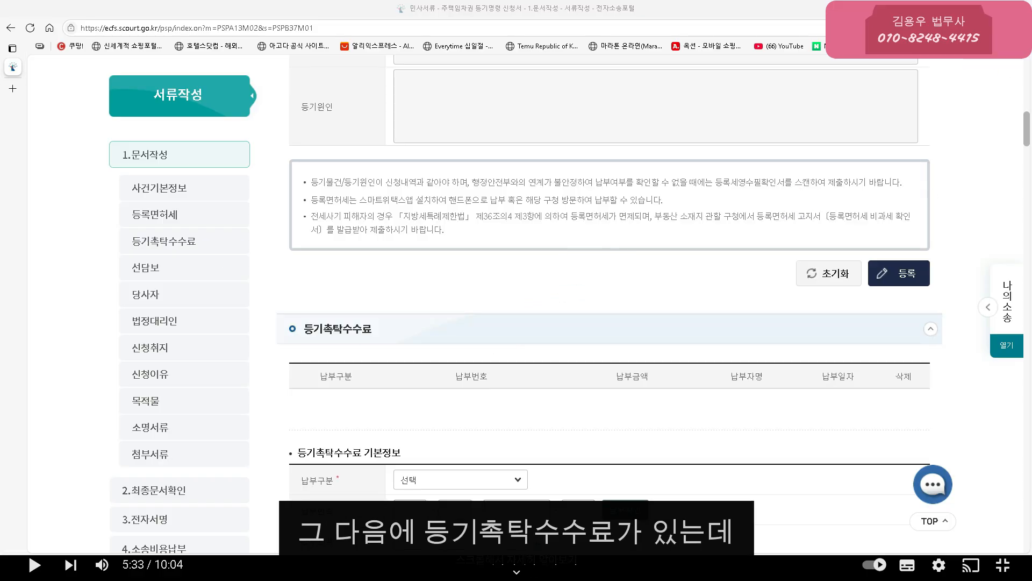
- Switch to the 인터넷등기소 site and open the 부동산등기 신청수수료 electronic payment page under 등기지원 서비스
scroll(899, 320, down, 3)
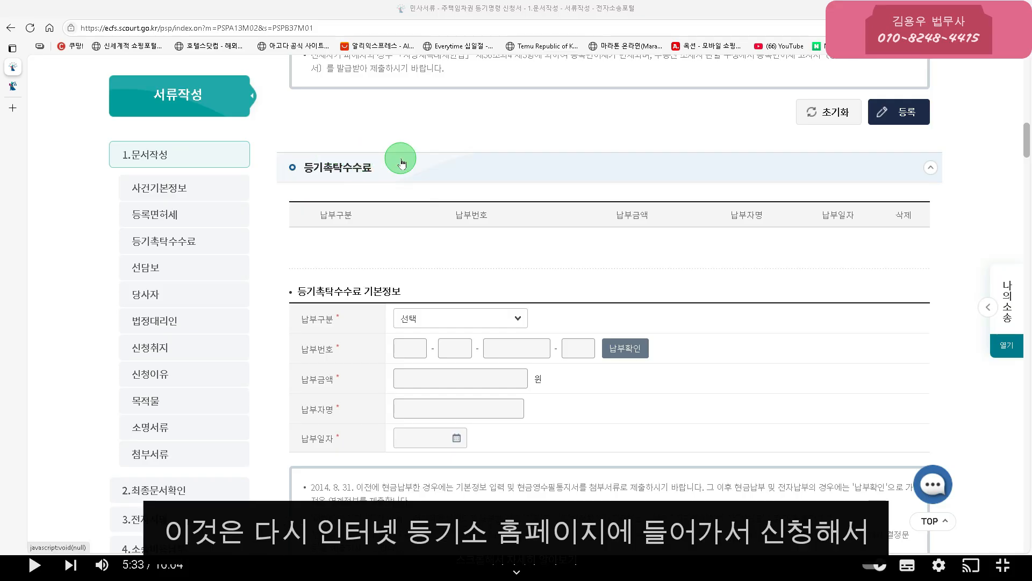
click(15, 93)
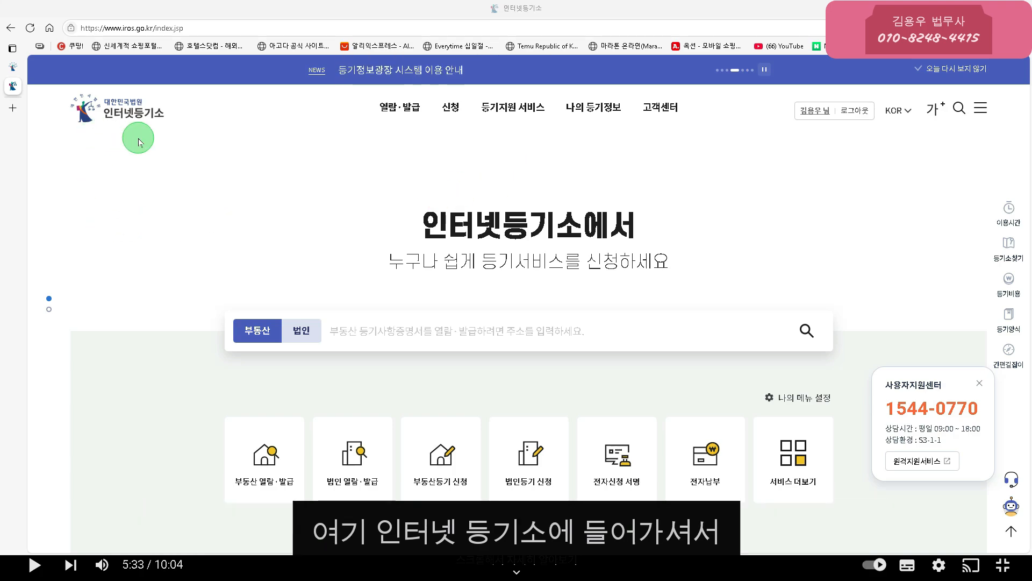
click(395, 131)
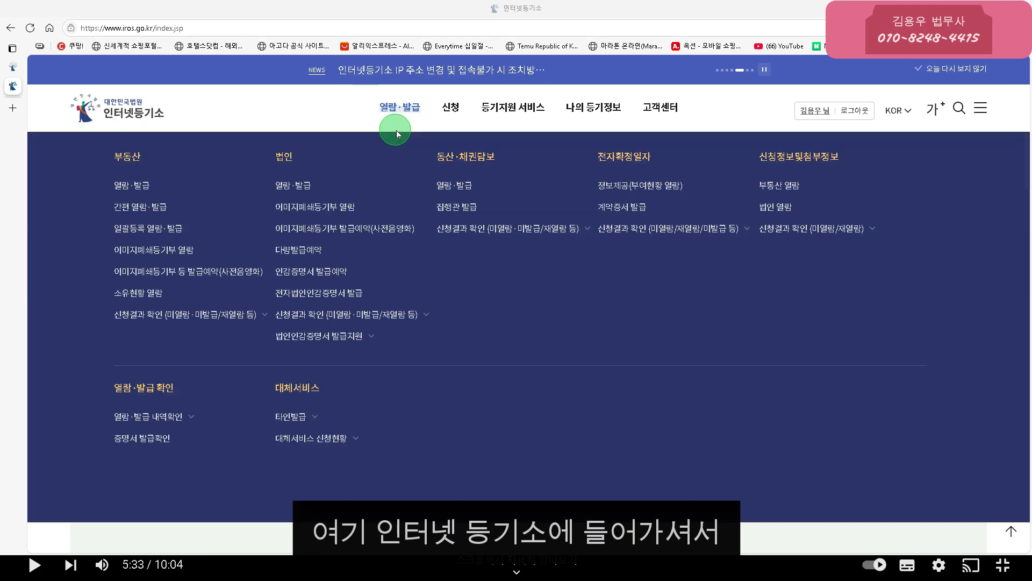
mouse_move(455, 122)
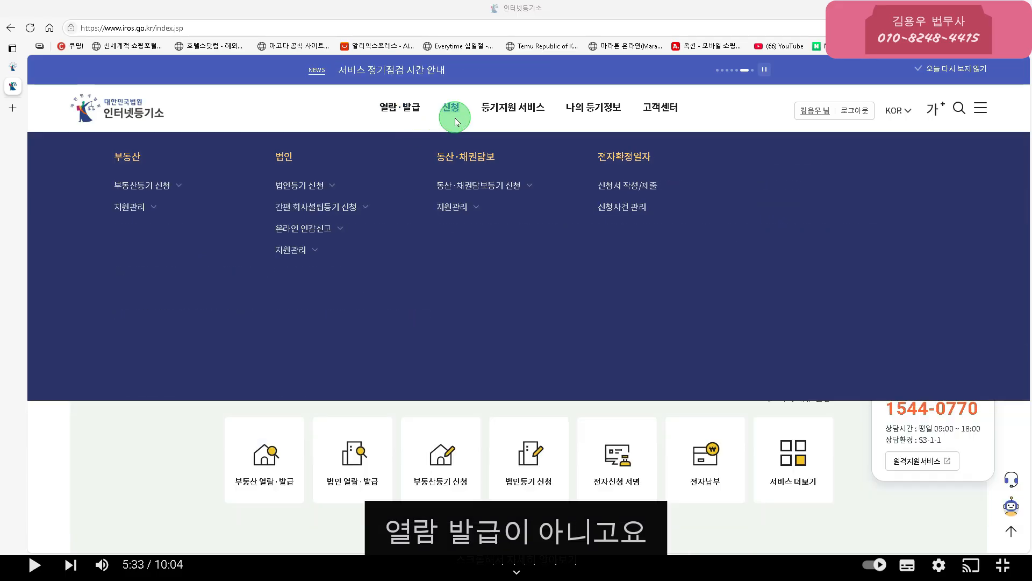
mouse_move(510, 109)
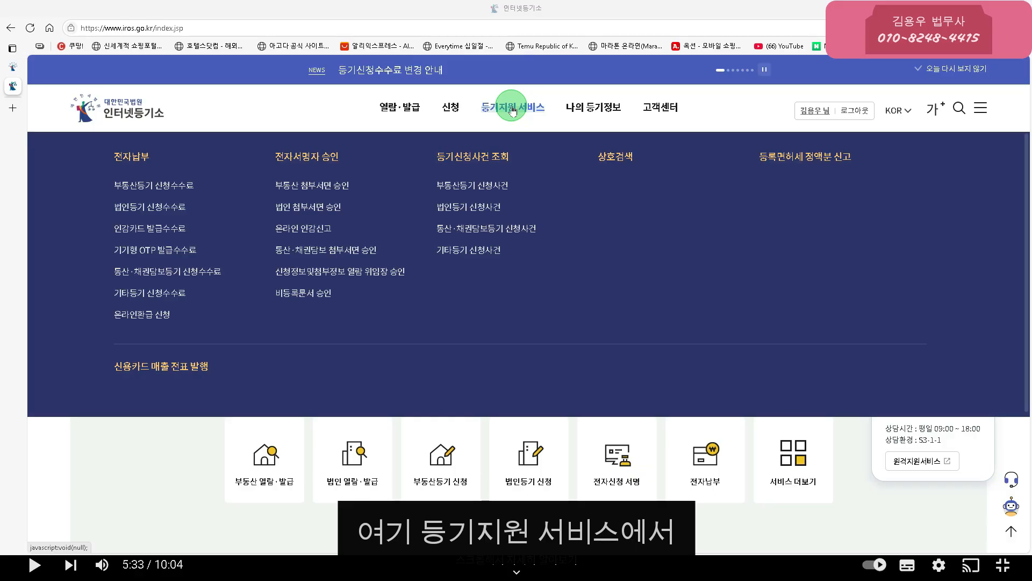
click(161, 188)
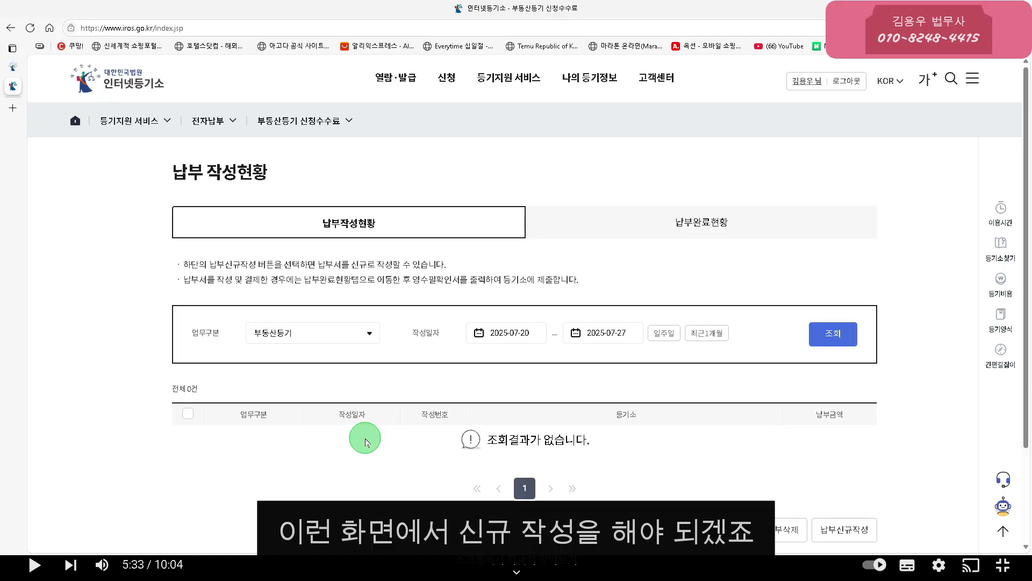
- Start a new 부동산등기 fee payment entry and examine the fields of its 납부정보입력 form
scroll(365, 438, down, 1)
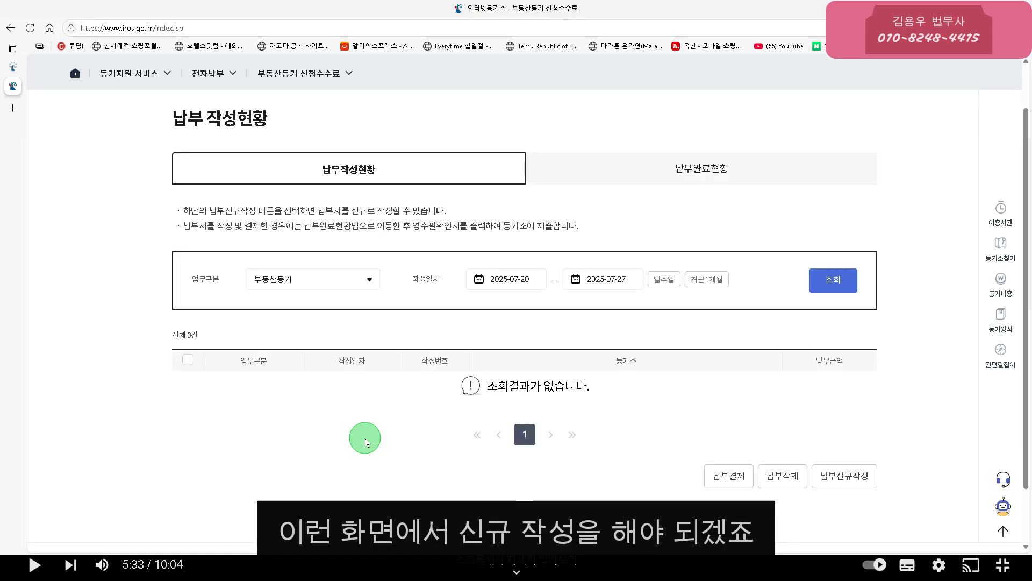
click(846, 477)
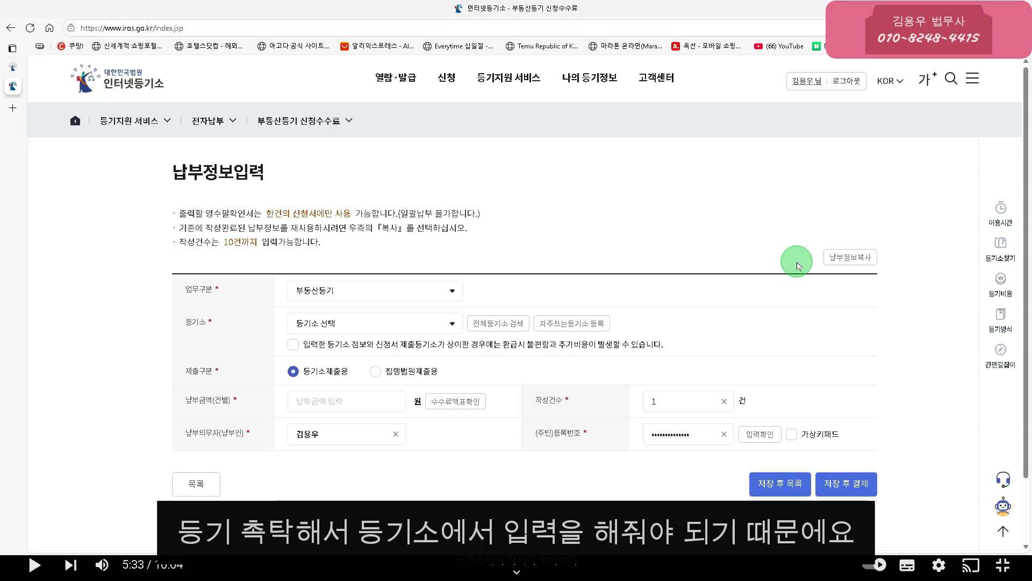
scroll(798, 266, down, 2)
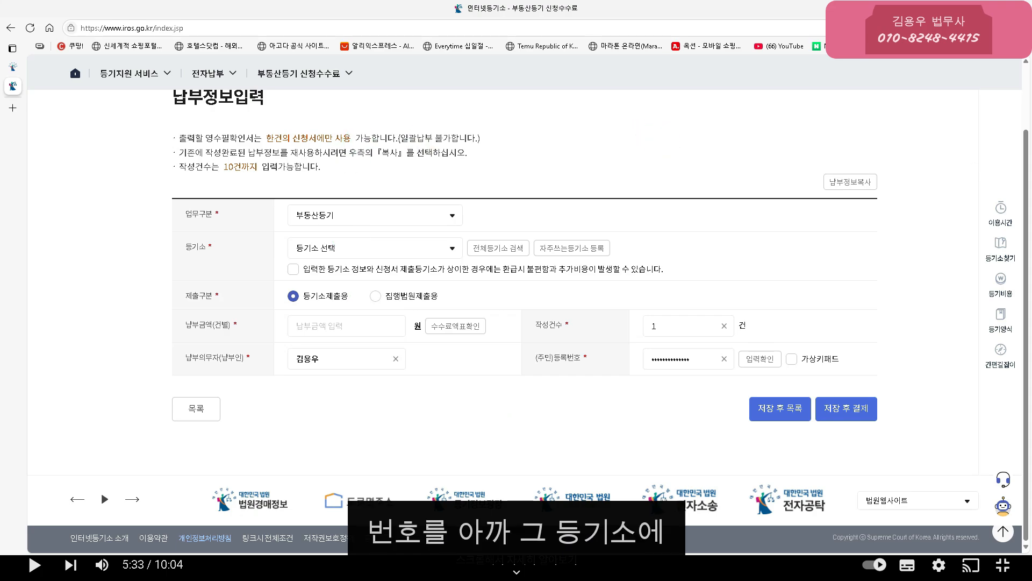
- Switch to the 알마인드 mind map and examine the electronic payment receipt and the 부동산등기신청수수료액 fee table
key(alt+Tab)
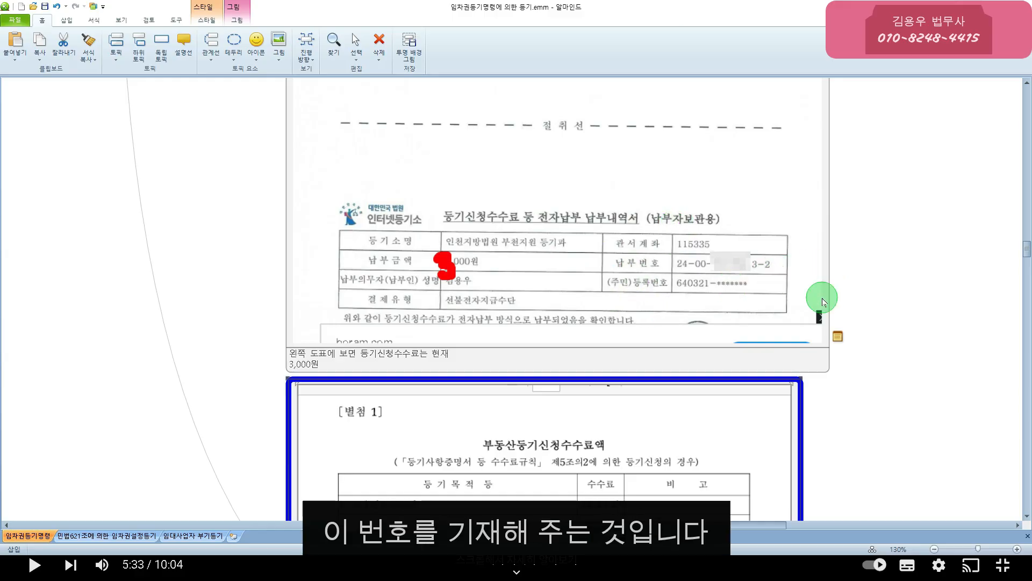
scroll(676, 366, down, 1)
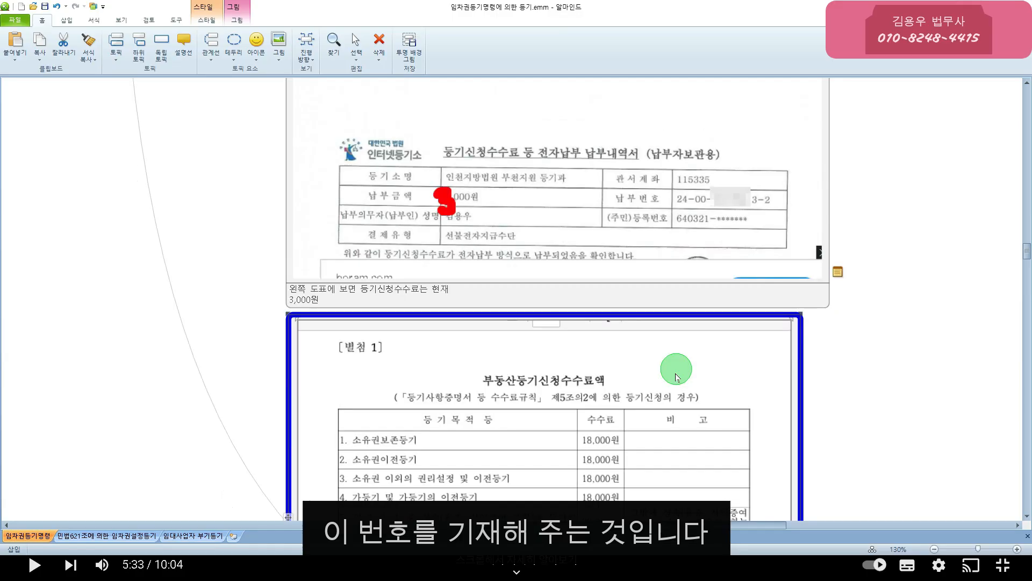
scroll(649, 388, down, 5)
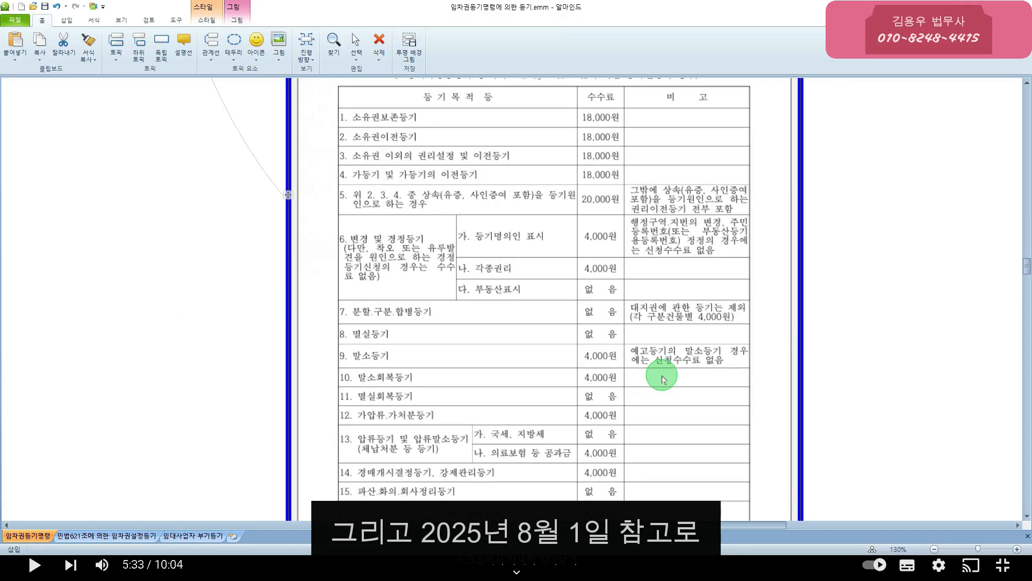
scroll(663, 379, down, 2)
scroll(662, 380, down, 1)
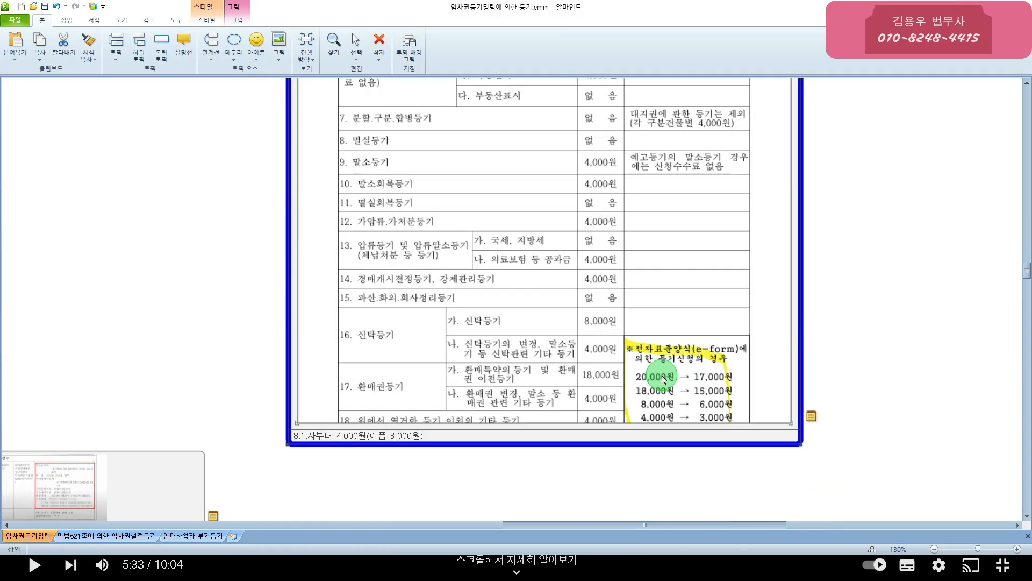
scroll(613, 385, up, 1)
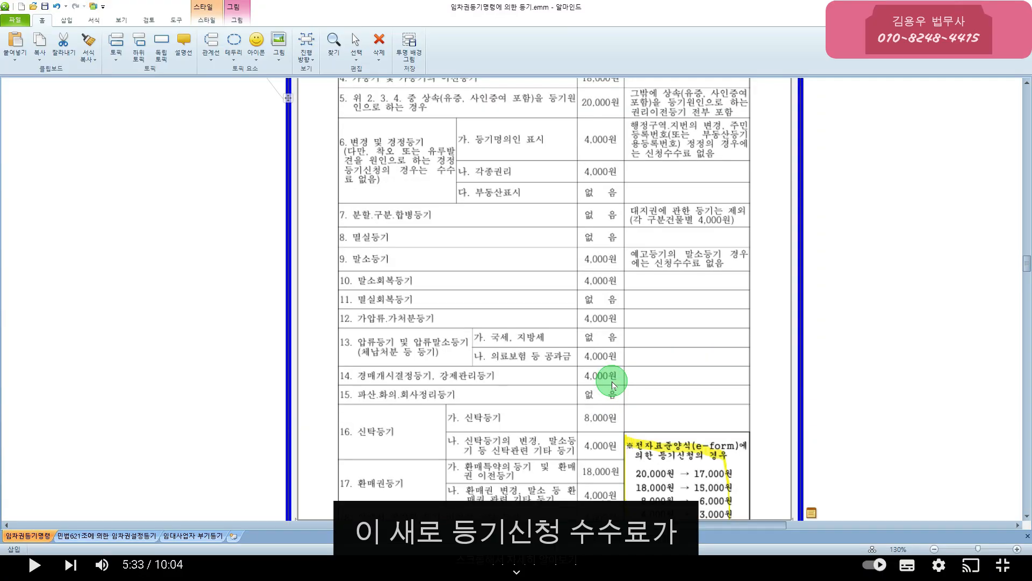
scroll(612, 385, up, 3)
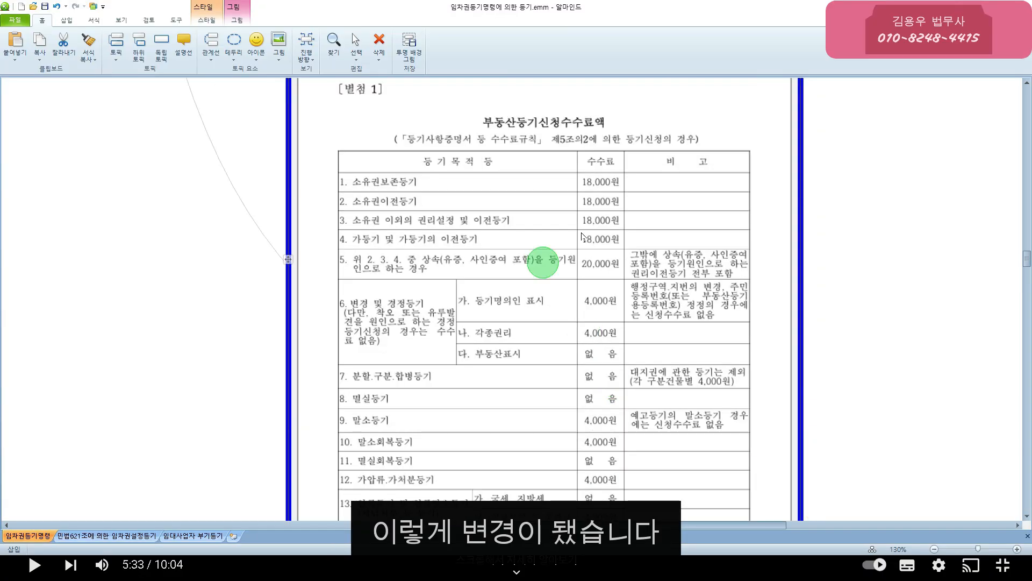
scroll(543, 263, up, 1)
scroll(667, 381, down, 2)
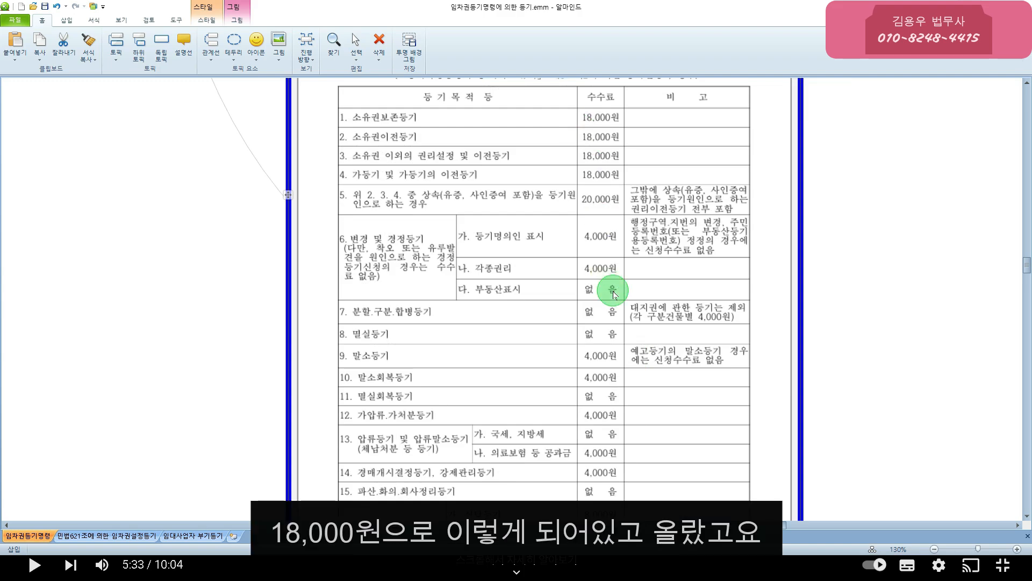
scroll(614, 294, down, 1)
scroll(615, 294, down, 2)
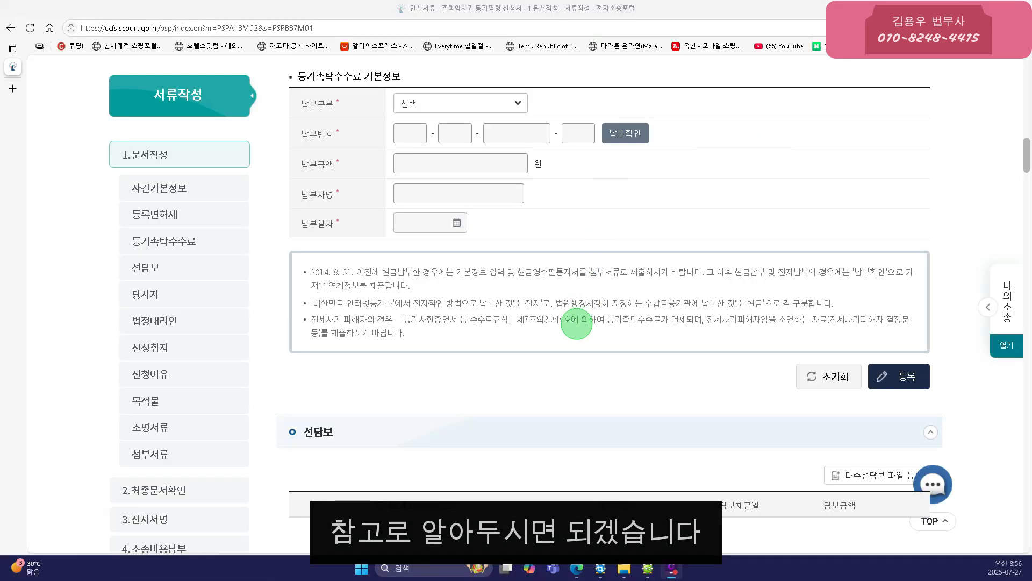
- Examine the 선담보 section of the electronic litigation form, including its guarantee insurance policy and amount fields
scroll(577, 323, down, 3)
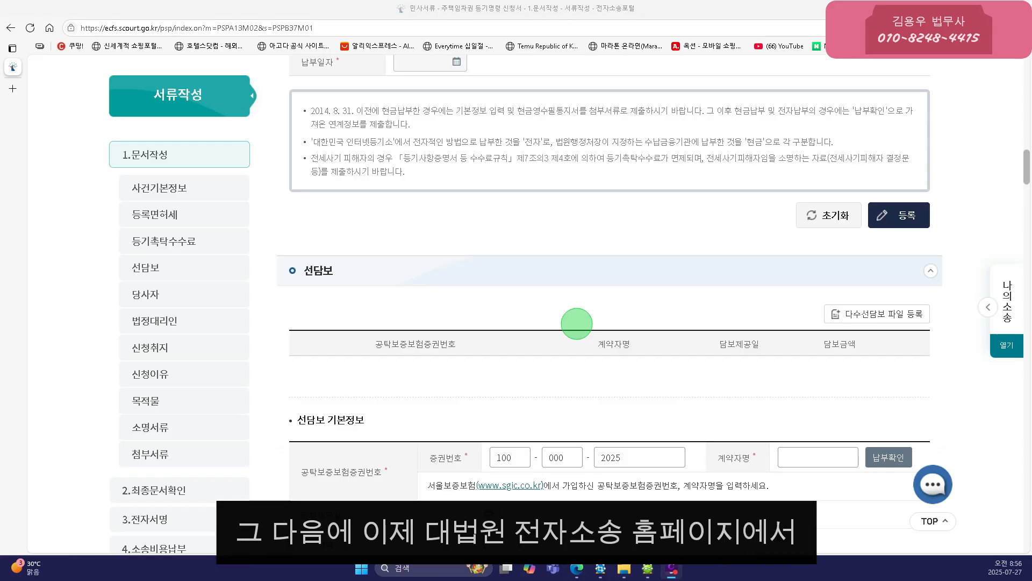
scroll(577, 324, up, 2)
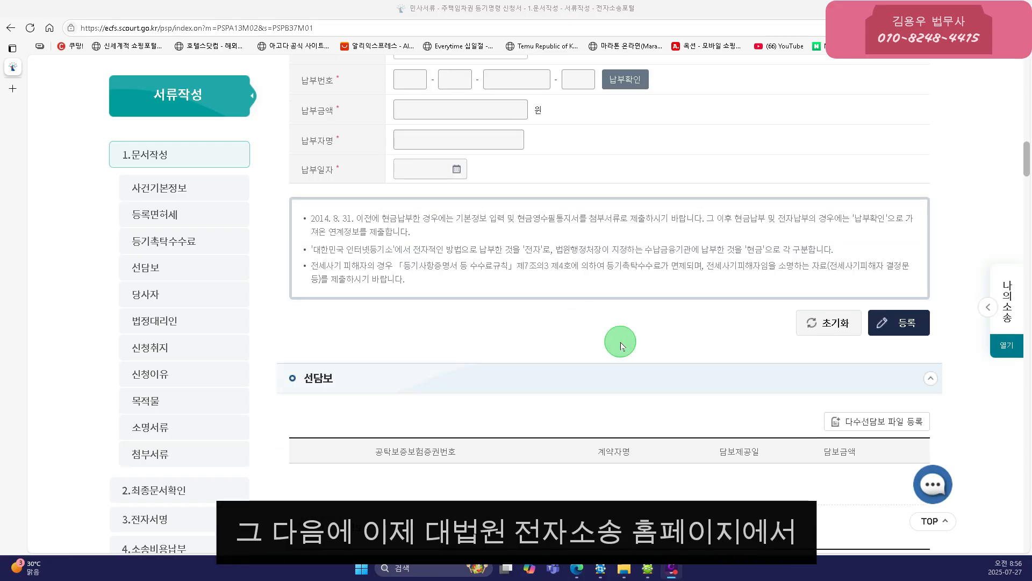
scroll(592, 333, down, 2)
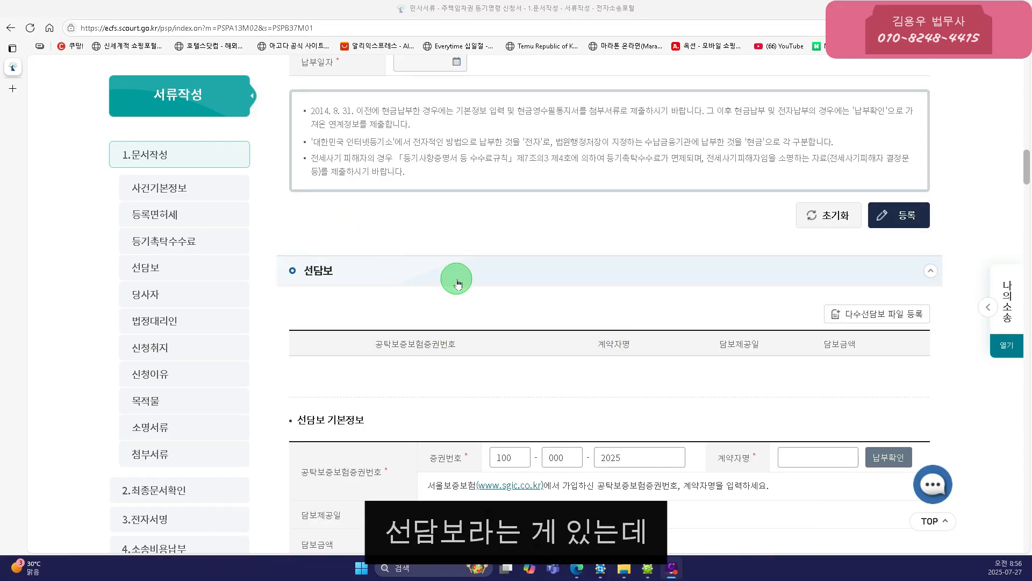
scroll(457, 283, down, 2)
scroll(458, 283, down, 3)
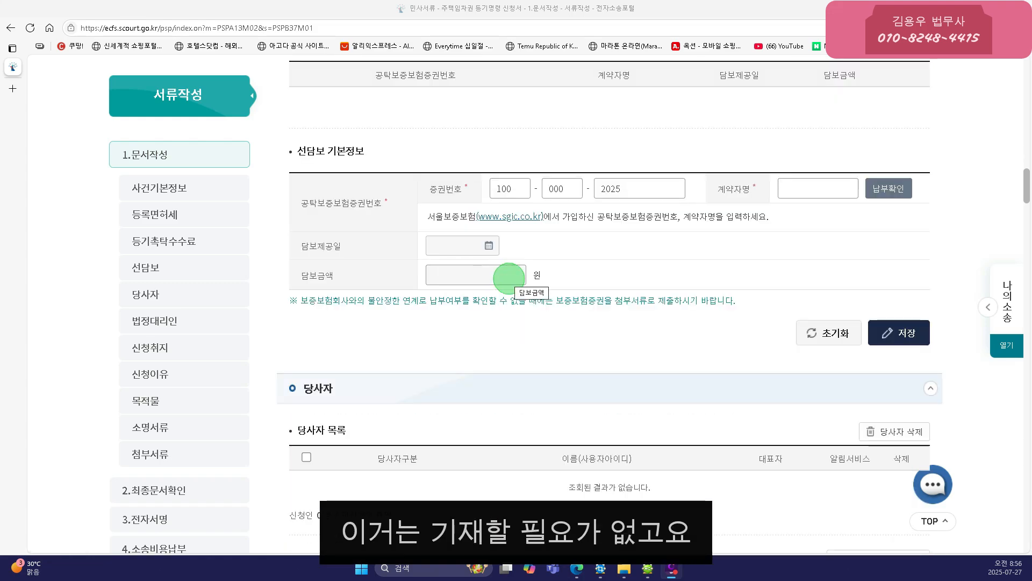
- Examine the 당사자 list and the 신청인 basic information fields, from party type to address and service recipient
scroll(509, 278, down, 2)
scroll(510, 278, down, 1)
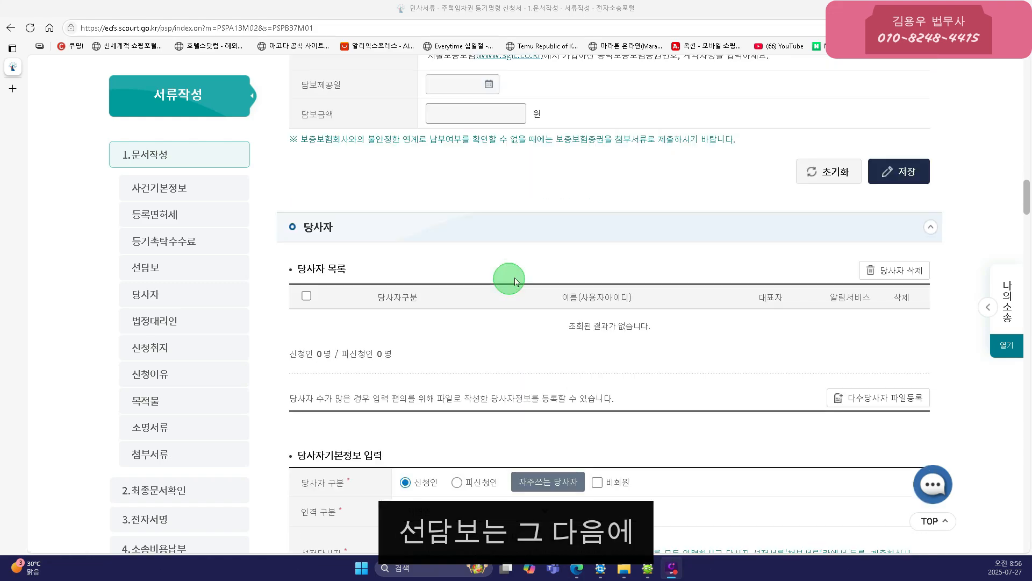
scroll(426, 256, down, 2)
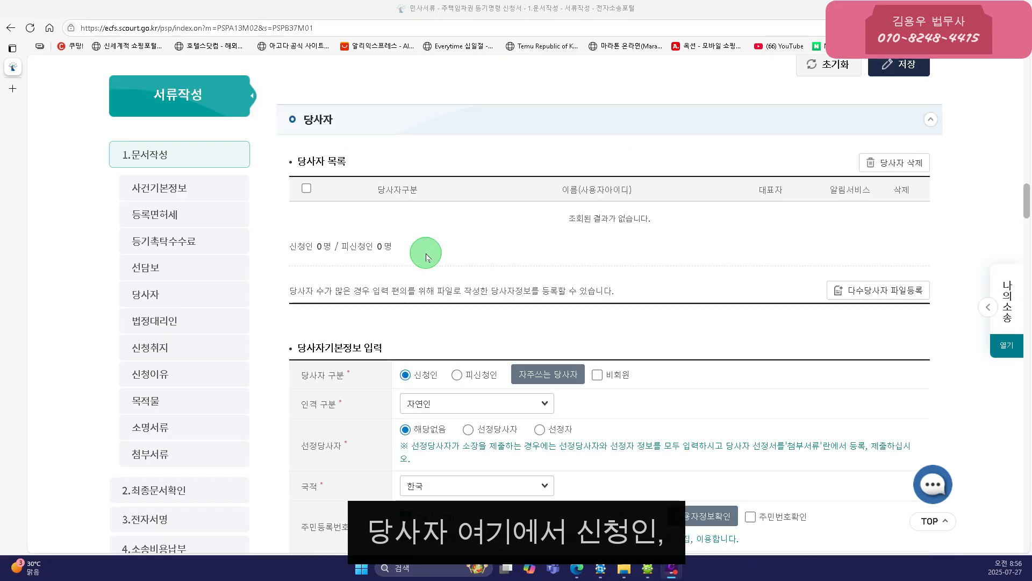
scroll(426, 256, down, 2)
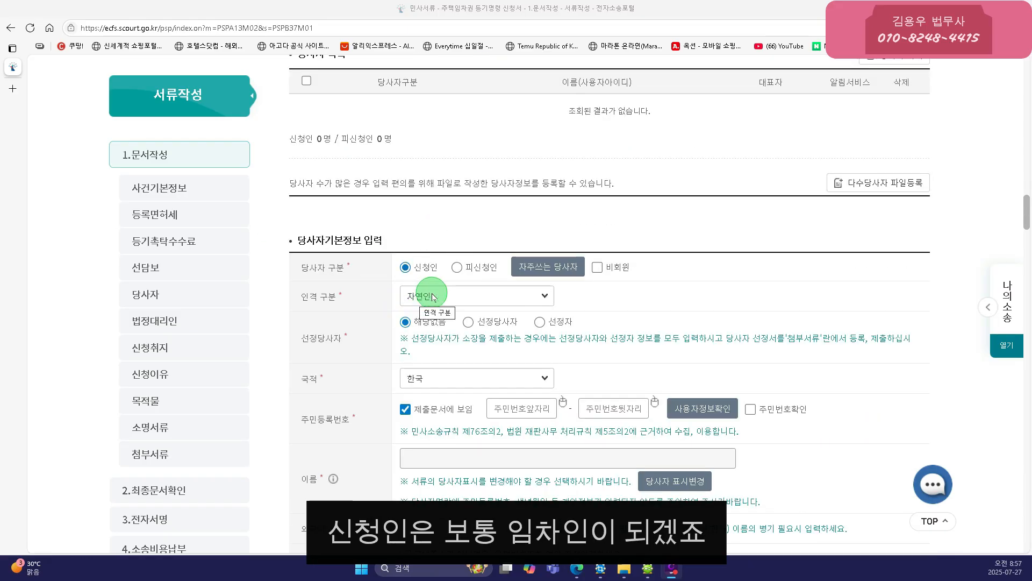
scroll(430, 446, down, 2)
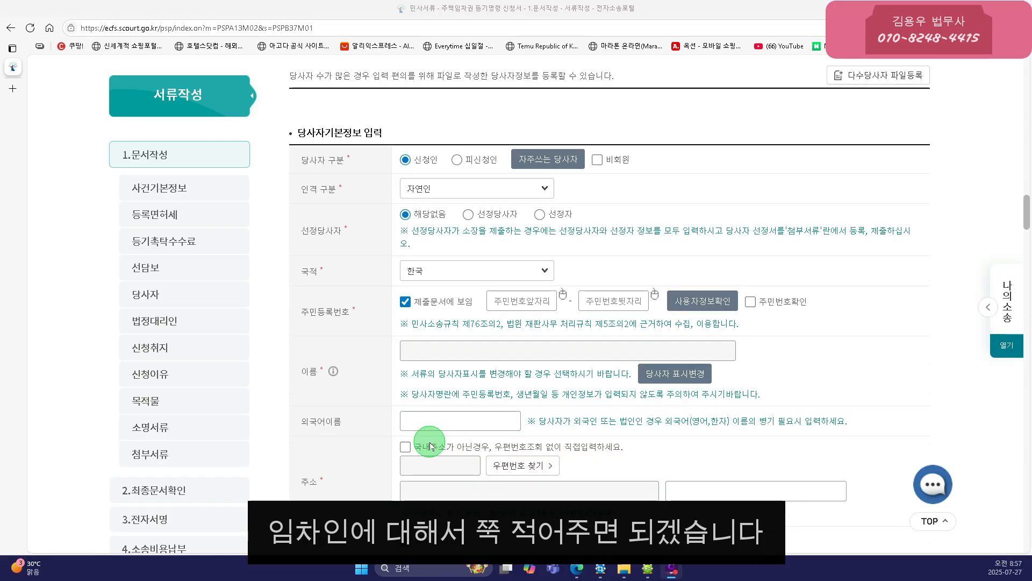
scroll(430, 445, down, 2)
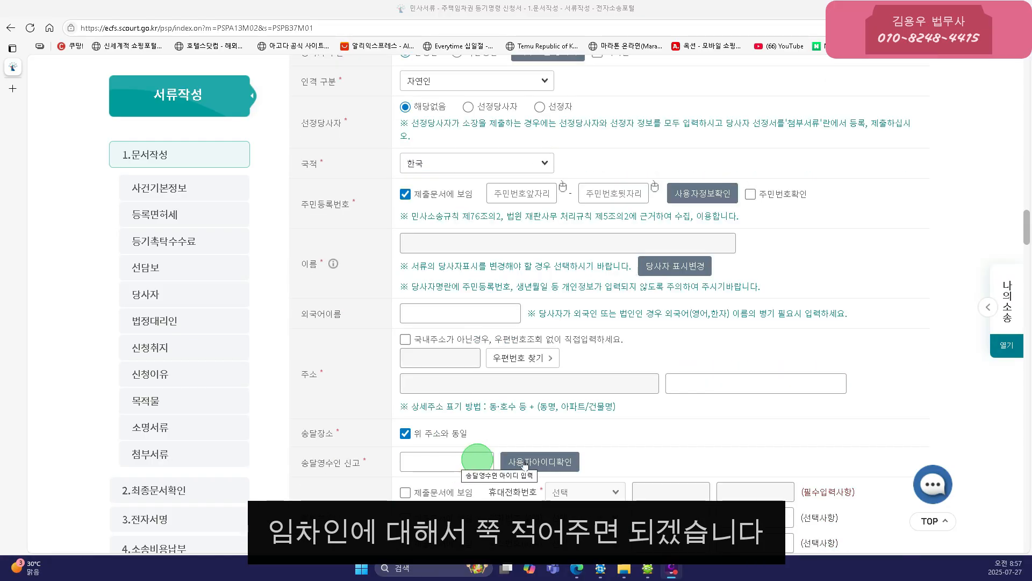
scroll(551, 446, up, 3)
scroll(495, 415, up, 1)
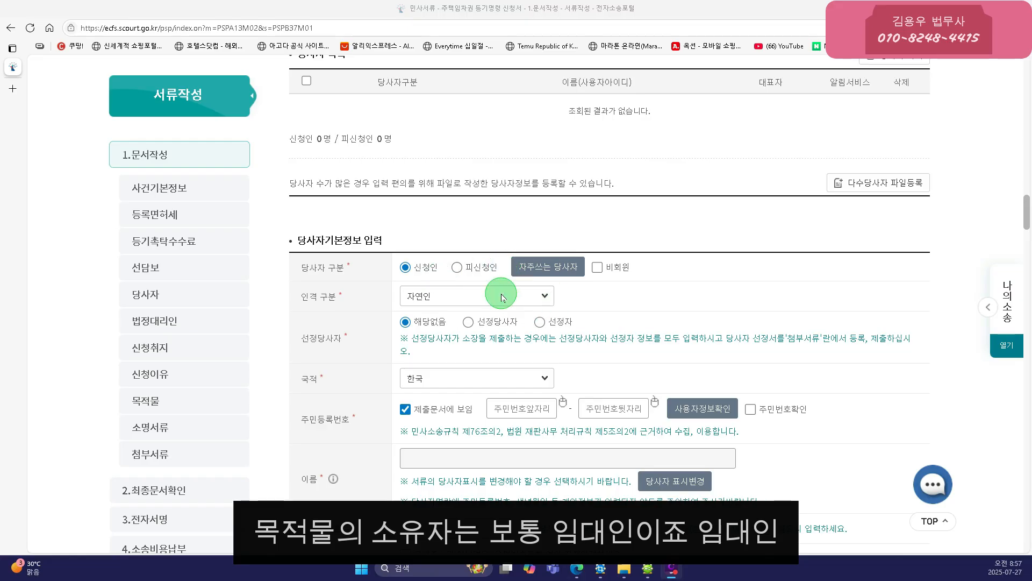
- Review the whole 당사자기본정보 입력 form for the landlord's details, down to the contact, email and 등기부상주소 fields
scroll(499, 311, down, 6)
scroll(498, 325, down, 2)
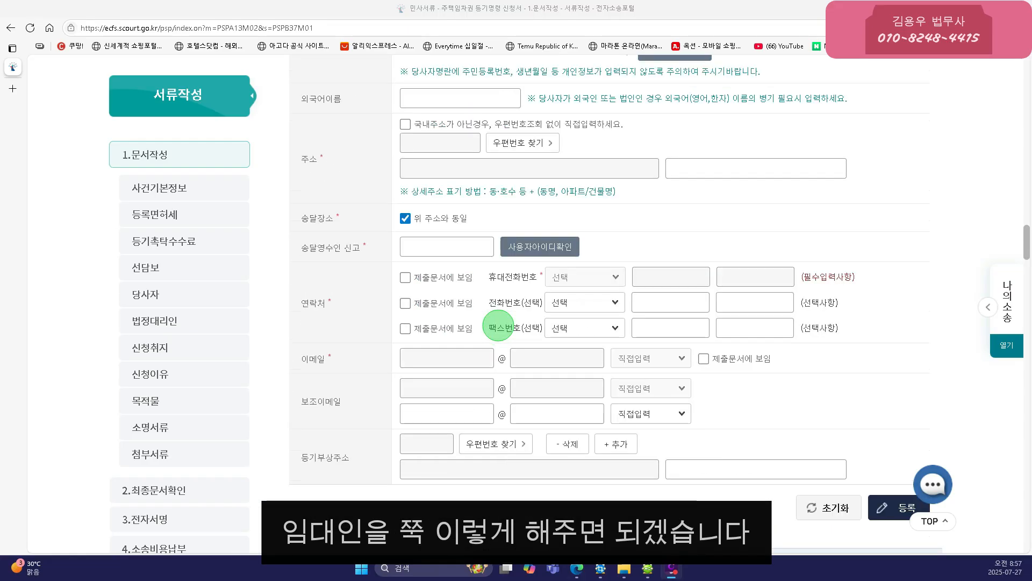
scroll(498, 326, down, 2)
scroll(499, 326, up, 8)
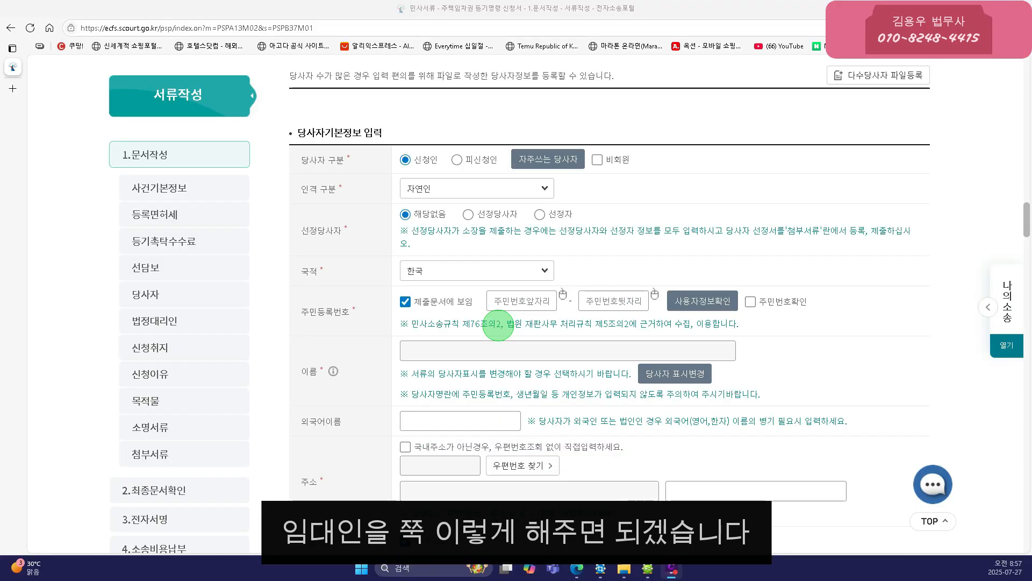
scroll(498, 325, down, 3)
scroll(491, 324, up, 3)
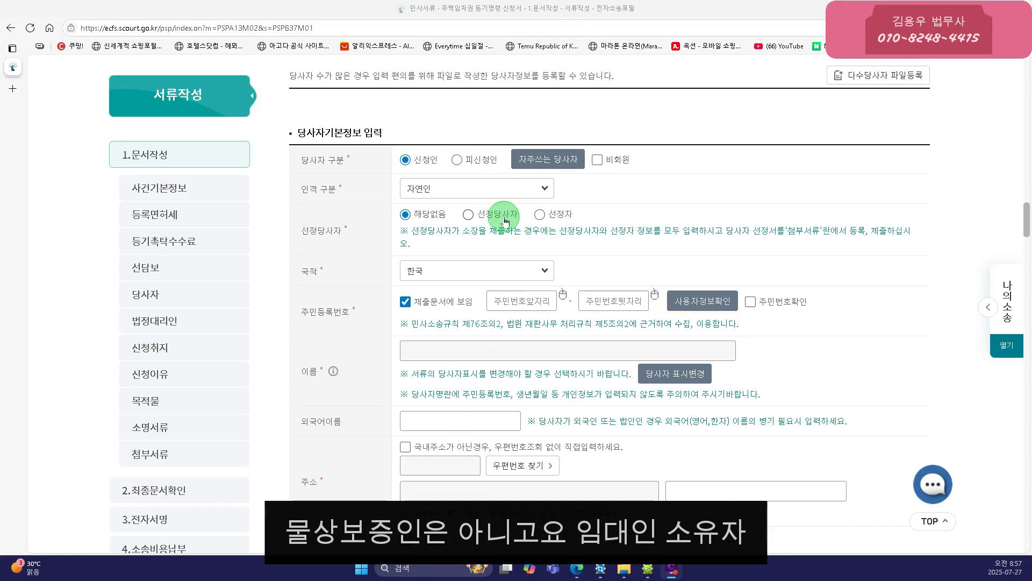
scroll(512, 225, down, 7)
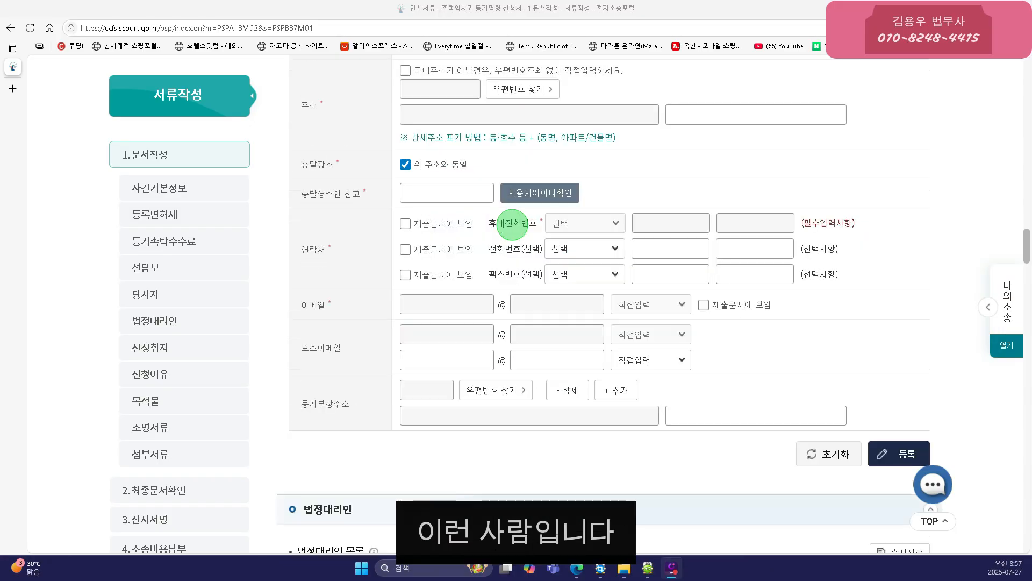
scroll(512, 225, up, 6)
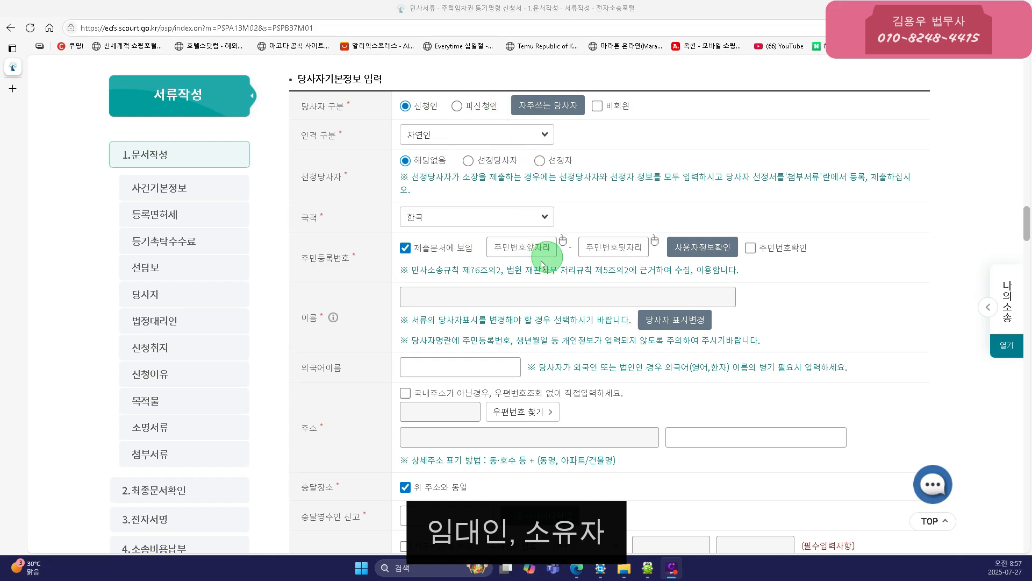
- Examine the 법정대리인 section and its 대리인 정보입력 fields for representative type, name and service address
scroll(542, 263, down, 10)
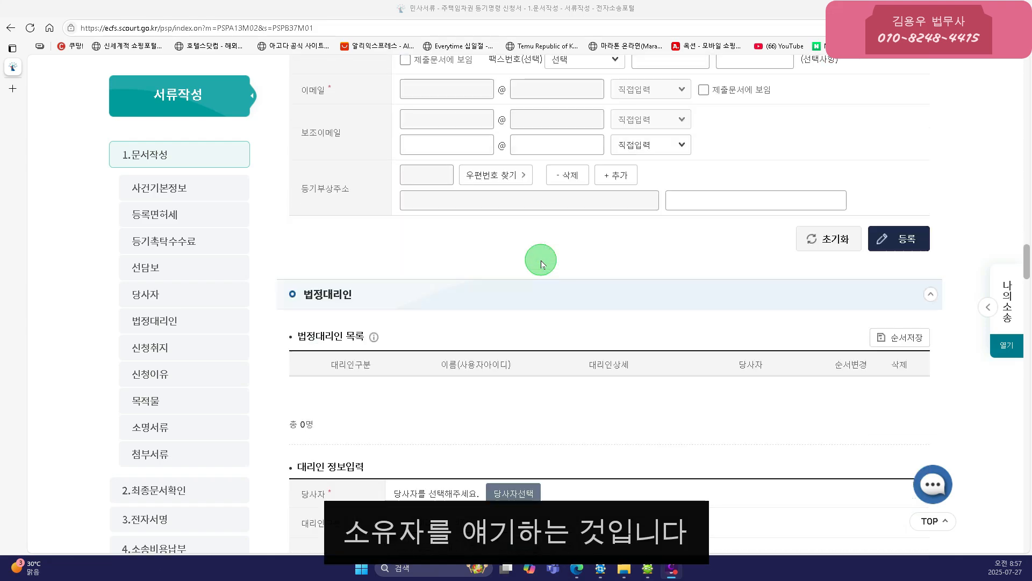
scroll(541, 264, down, 3)
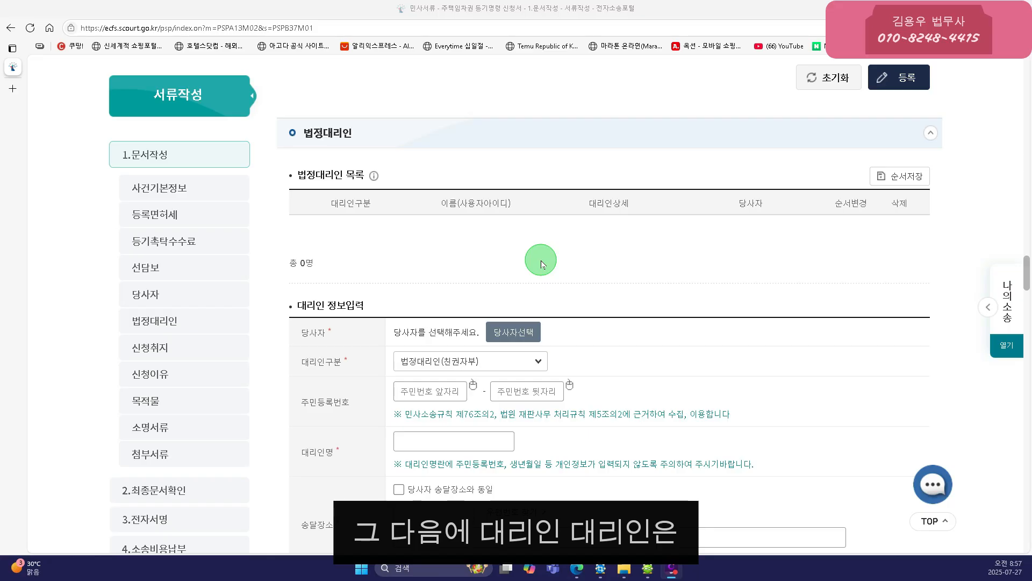
scroll(543, 264, down, 2)
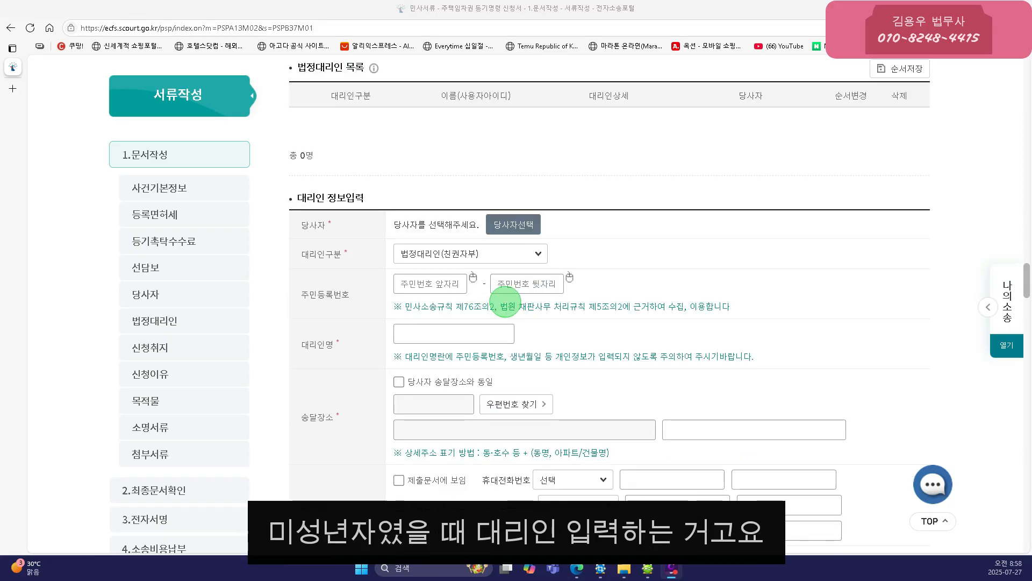
- Recheck the 법정대리인 list and the 대리인 정보입력 fields for party, representative name, service address and contacts
scroll(509, 299, up, 2)
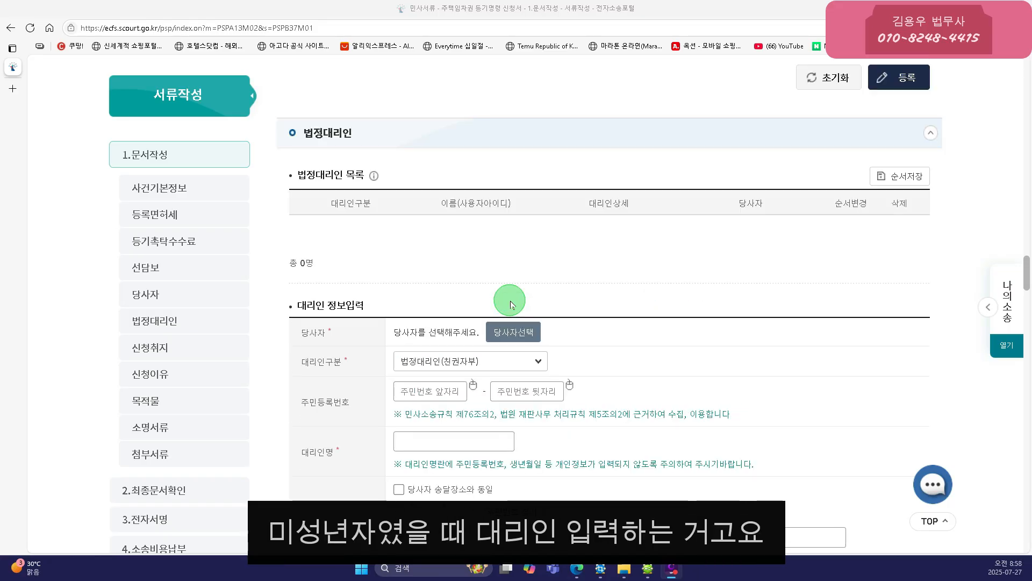
scroll(508, 285, up, 1)
scroll(580, 295, down, 5)
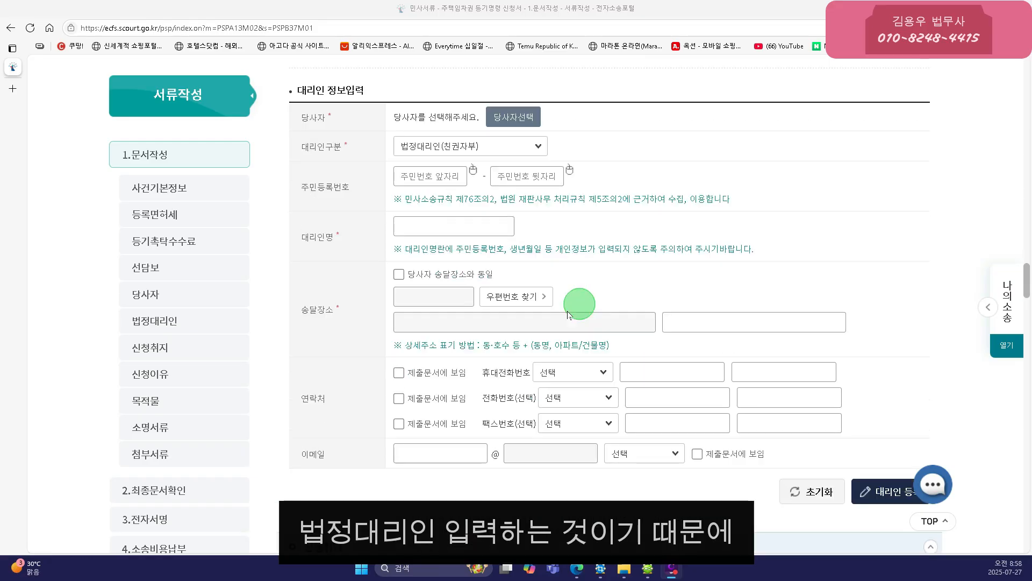
- Examine the 신청취지 section and its 계약정보 입력 fields, from 임대차계약일자 and 임차보증금액 to 임차범위 and 확정일자
scroll(534, 317, down, 7)
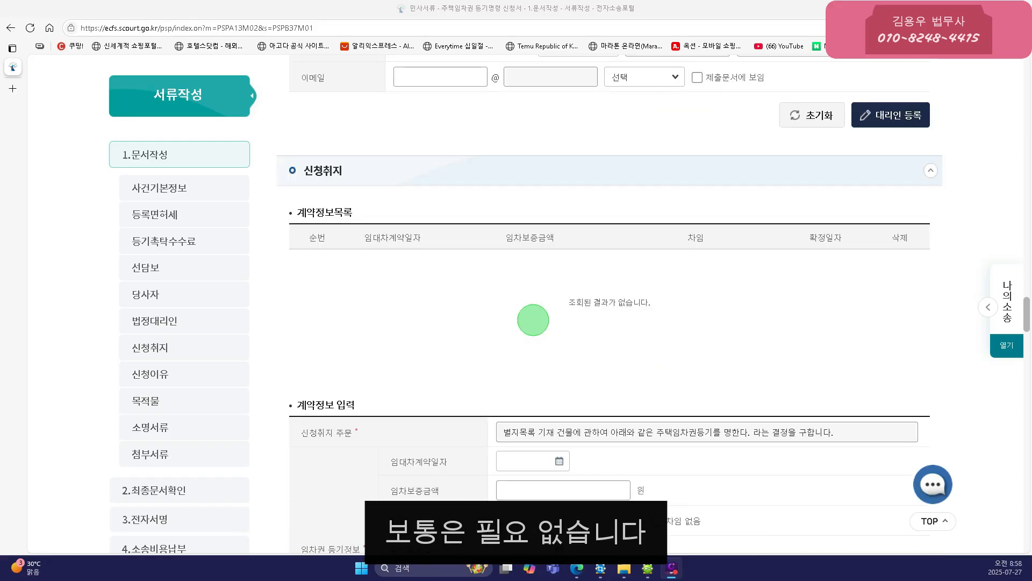
scroll(534, 319, down, 1)
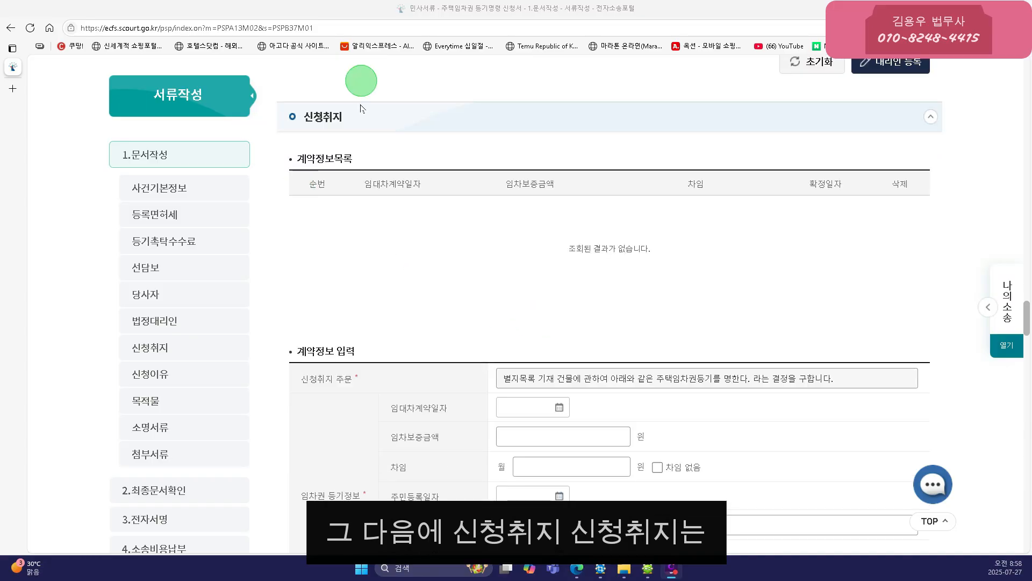
scroll(417, 250, down, 2)
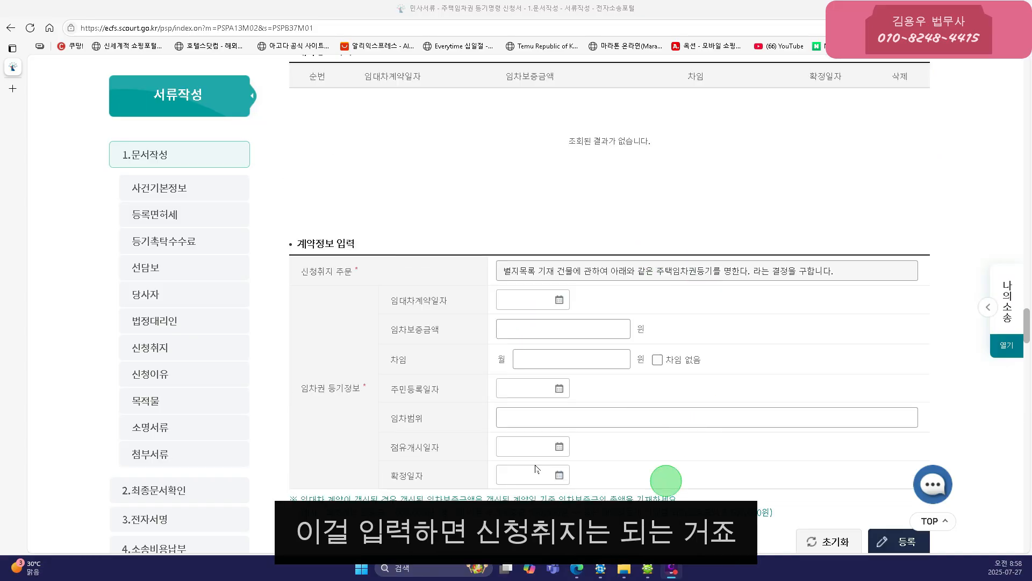
scroll(463, 275, up, 2)
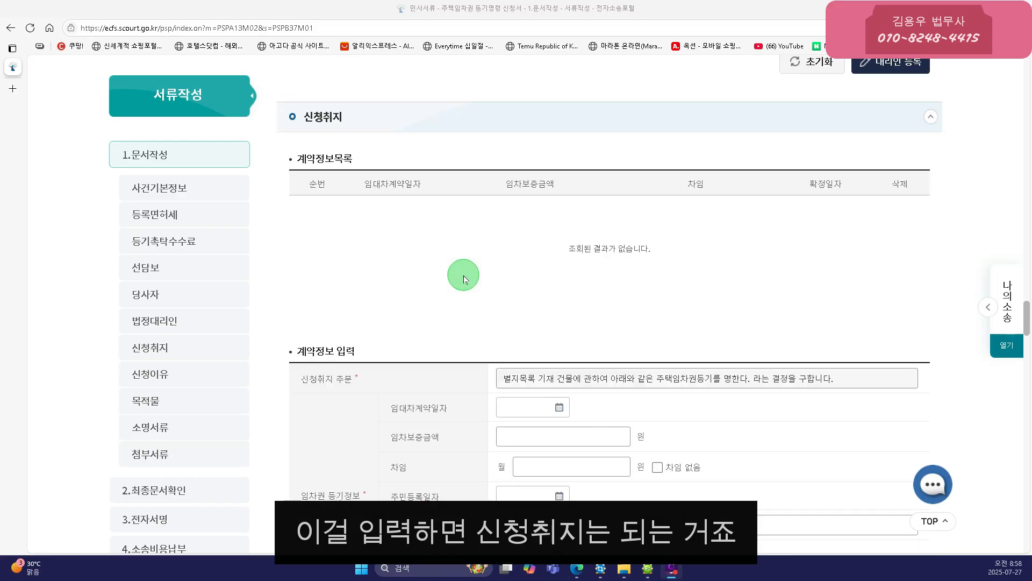
scroll(463, 275, down, 3)
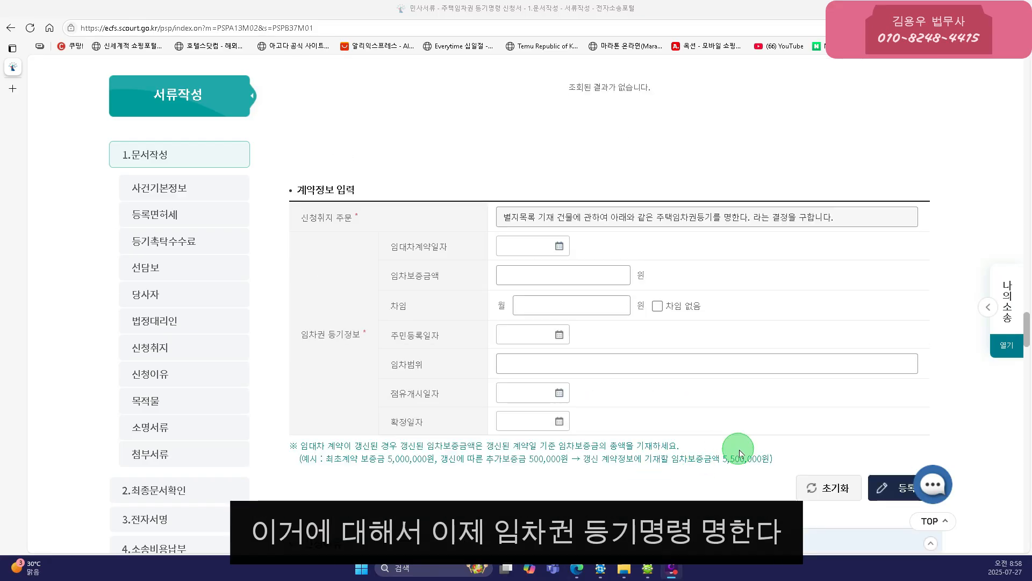
scroll(260, 212, up, 3)
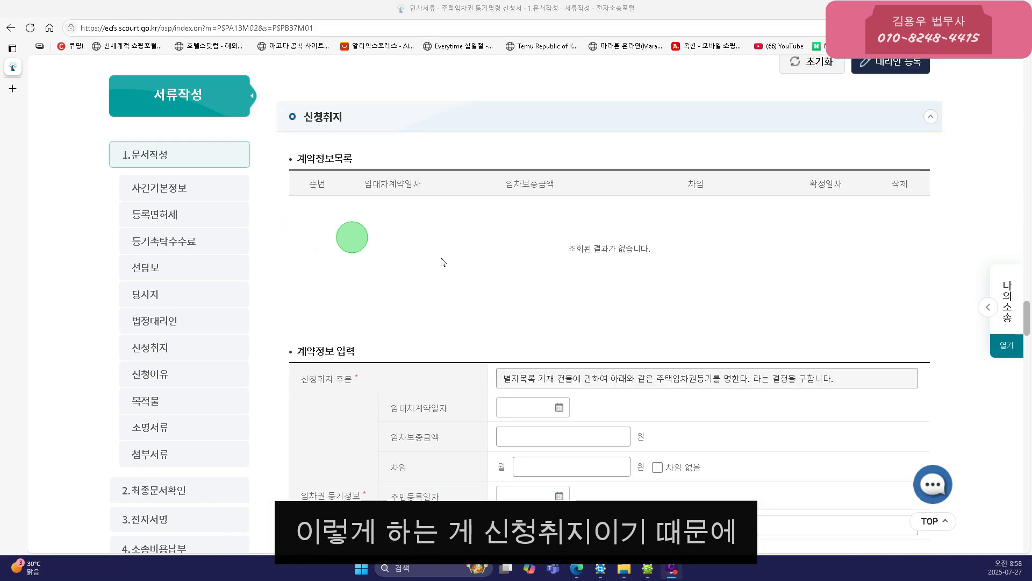
scroll(442, 260, down, 4)
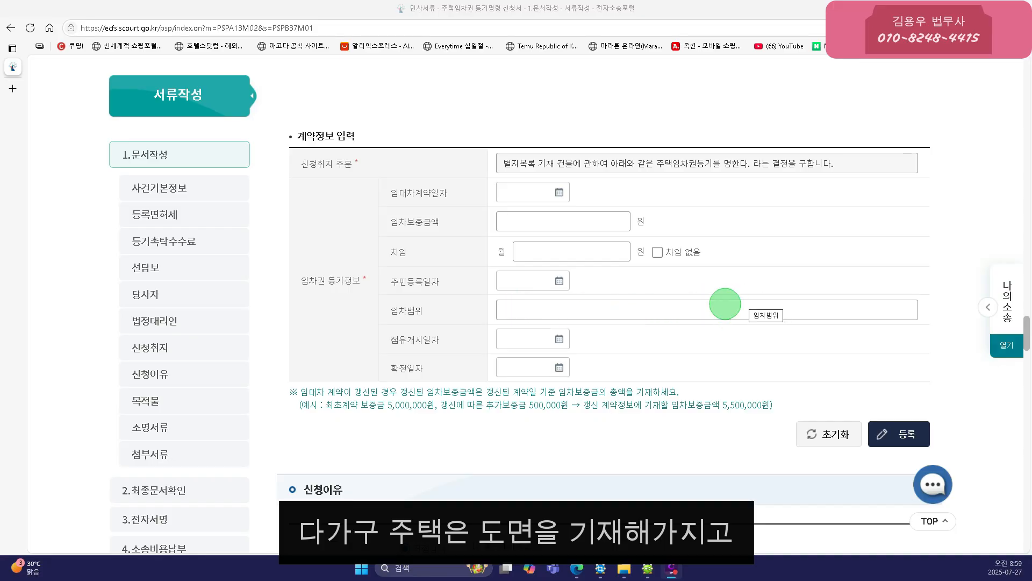
scroll(703, 307, down, 1)
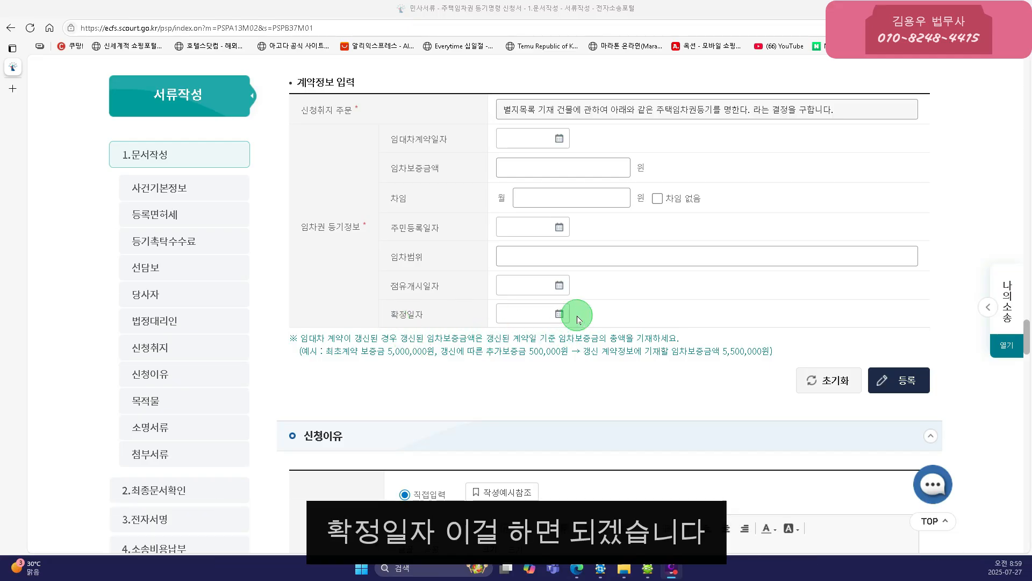
- Examine the 신청이유 section, including the direct-entry sample text and the 내용파일 첨부 option
scroll(578, 319, down, 5)
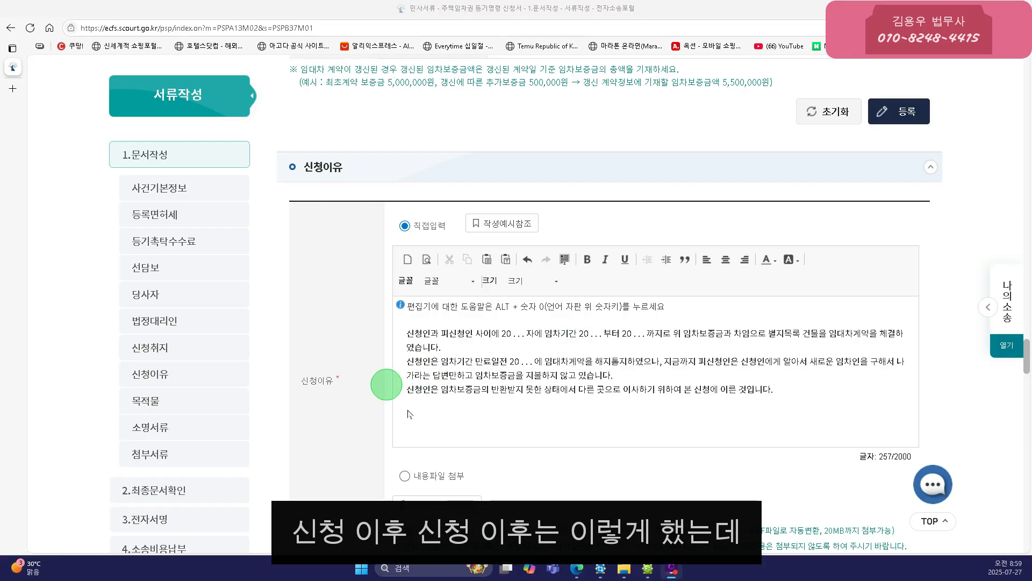
scroll(645, 433, down, 1)
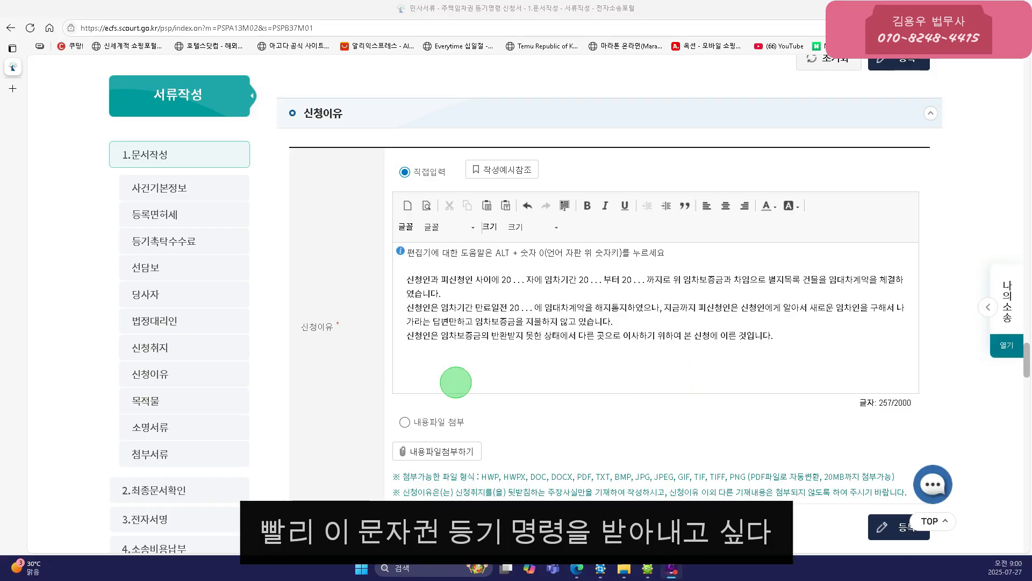
scroll(544, 382, down, 2)
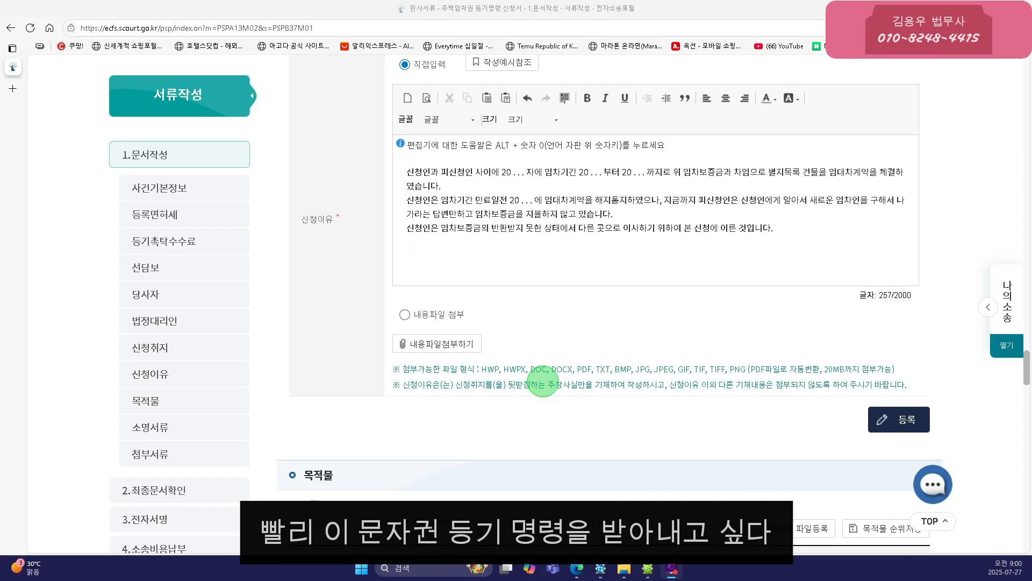
scroll(543, 382, up, 1)
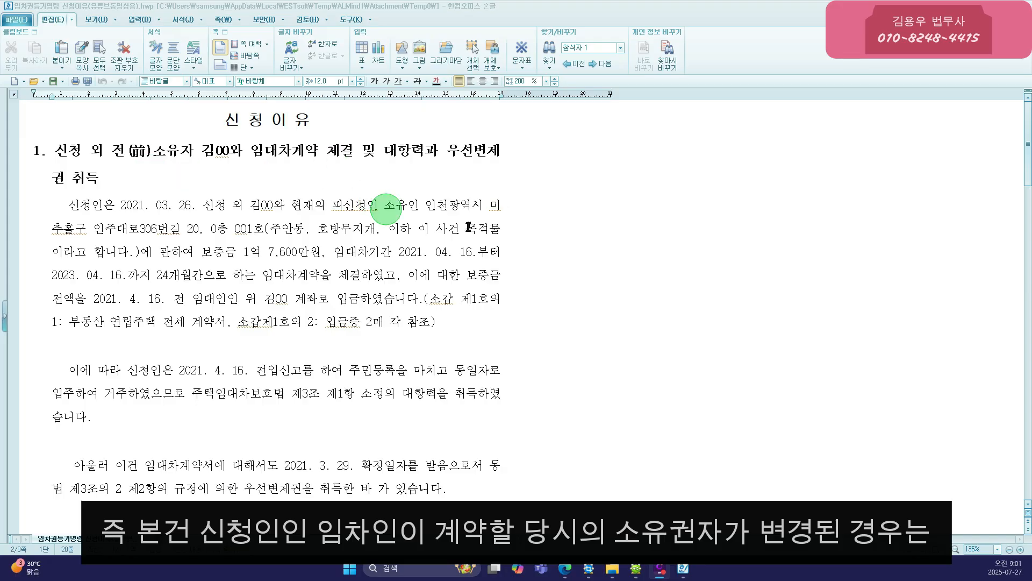
- Read the sample 신청이유 document's sections on the lease contract, the landlord's succession and the termination notices
scroll(538, 215, down, 1)
scroll(537, 216, down, 5)
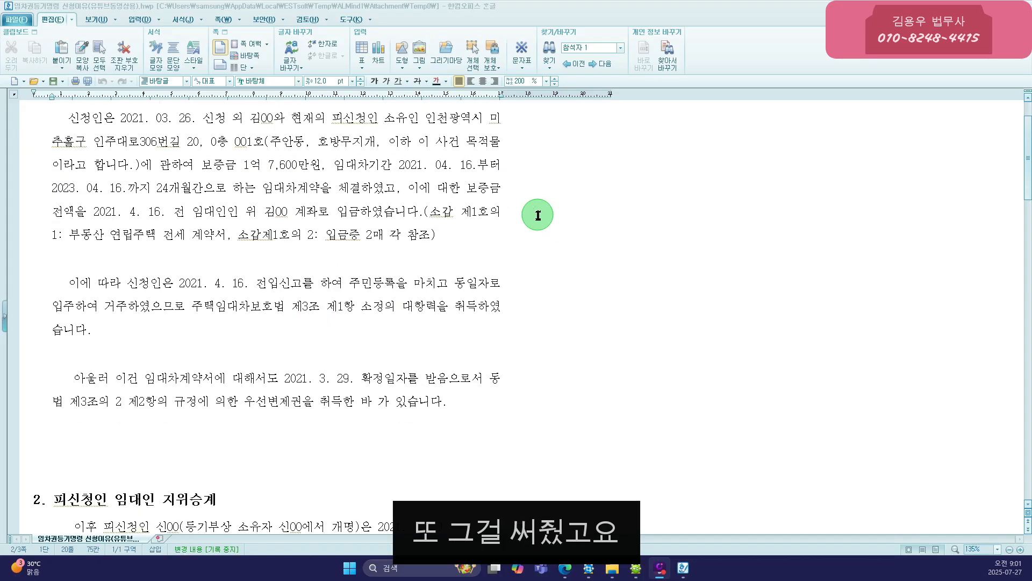
scroll(538, 215, down, 4)
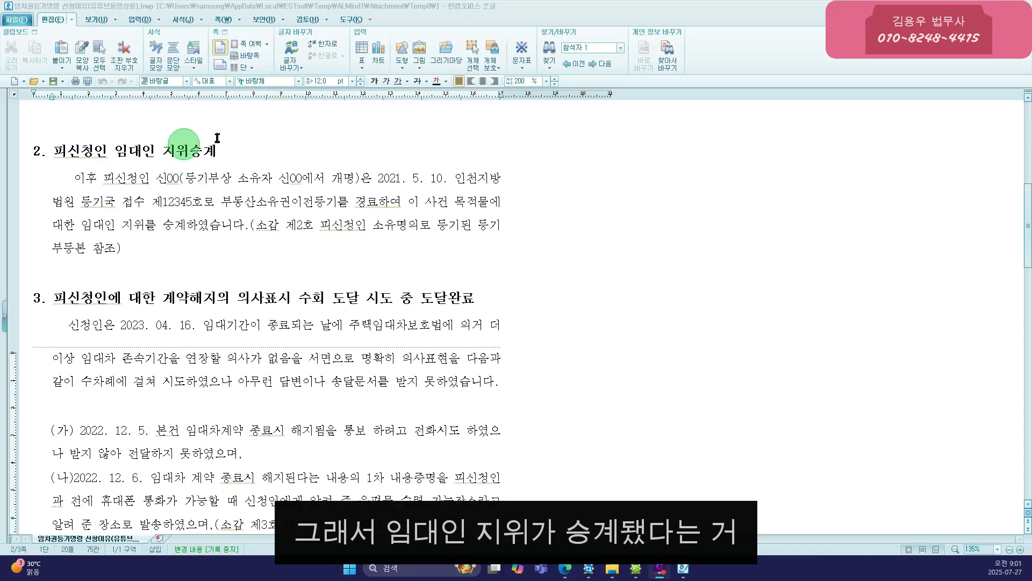
scroll(582, 246, down, 1)
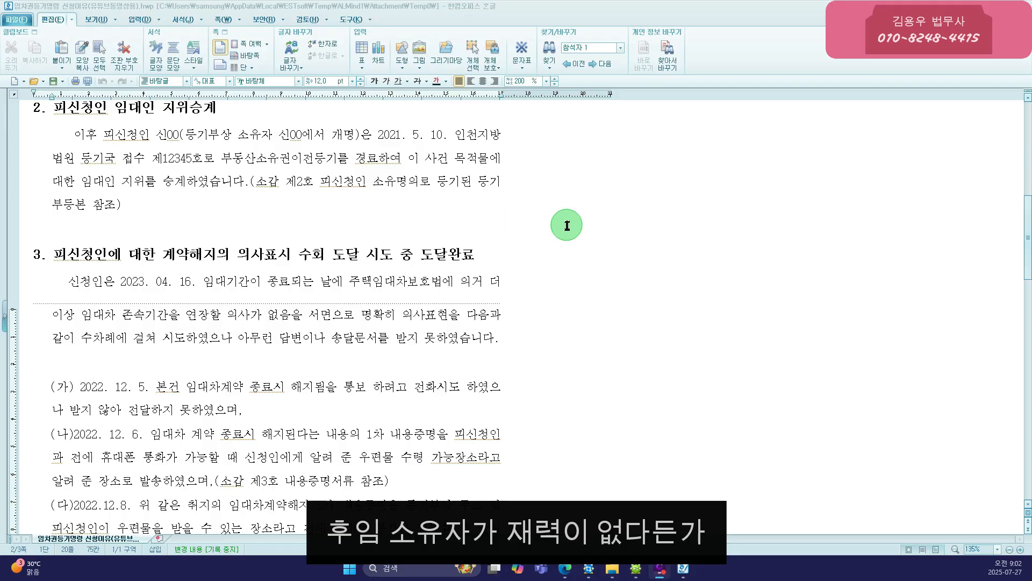
scroll(565, 228, down, 1)
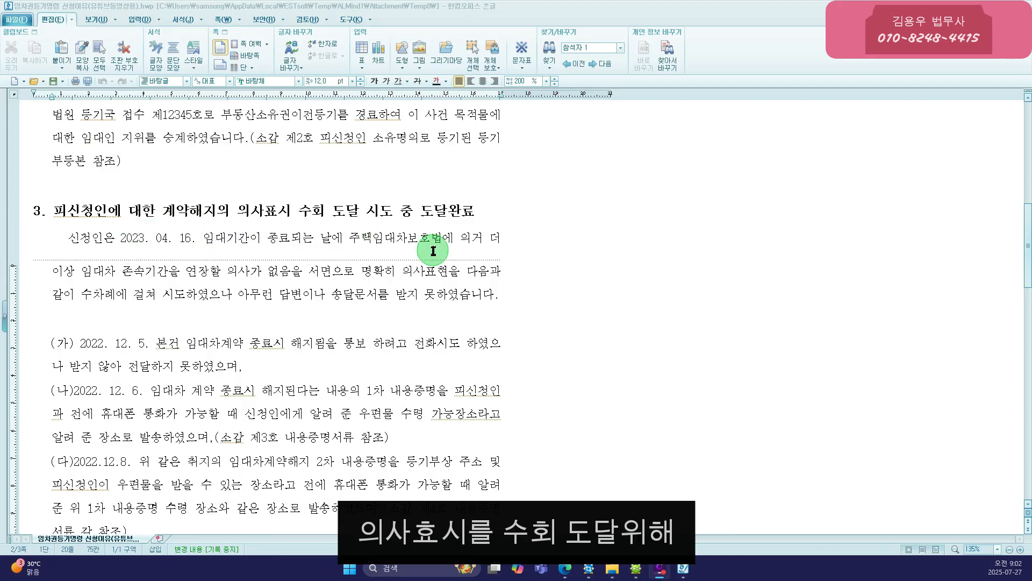
scroll(434, 251, down, 3)
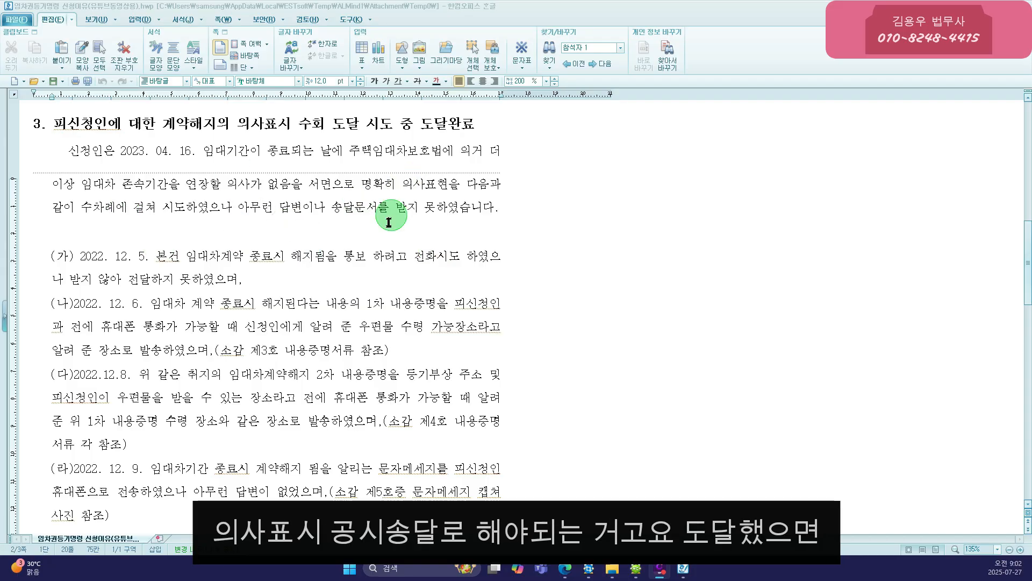
- Read the rest of the sample 신청이유 through 보증금 미반환, 결론 and the closing appeal to the judge, and close the document
scroll(385, 224, down, 4)
scroll(388, 223, down, 5)
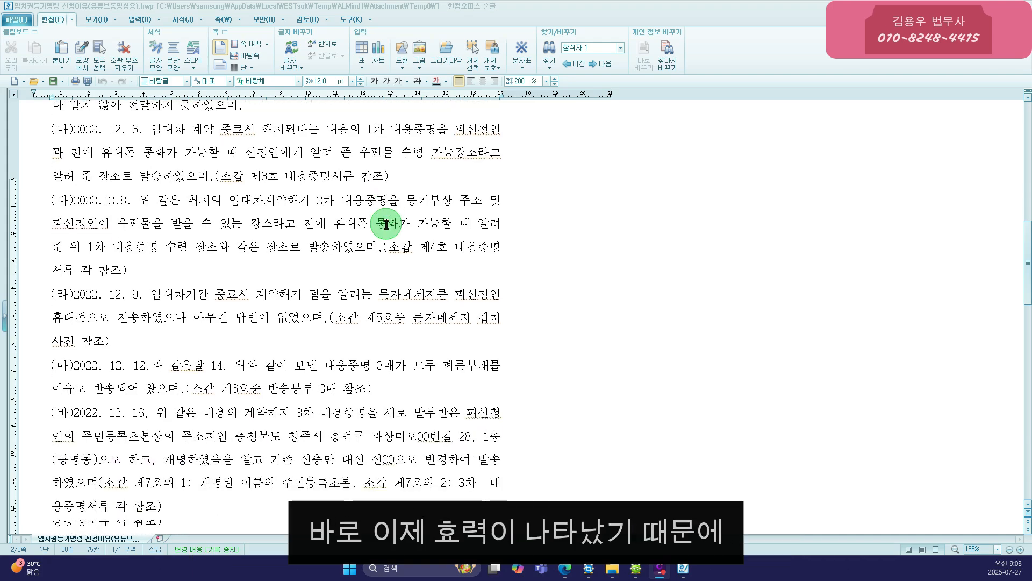
scroll(386, 225, down, 10)
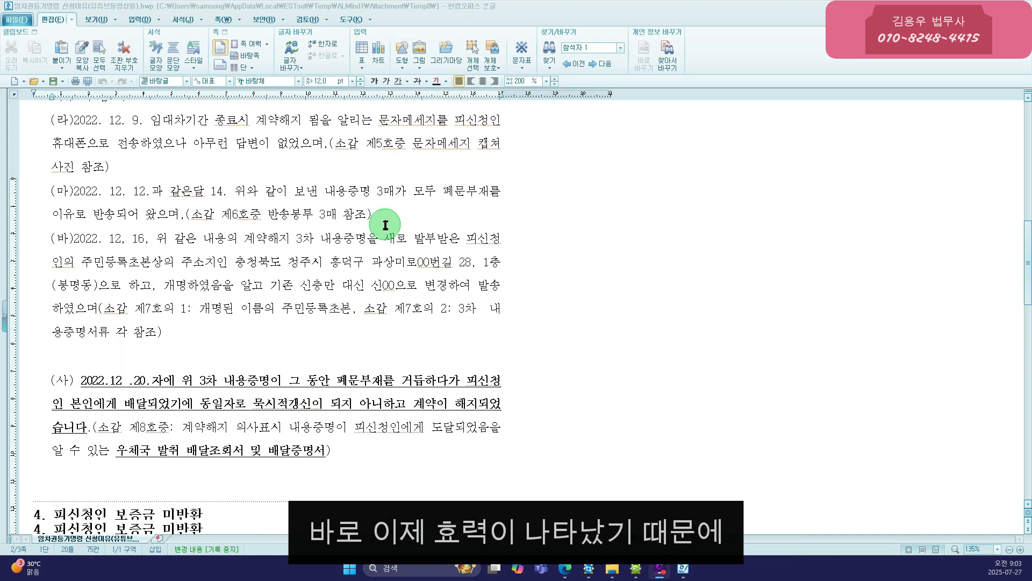
scroll(467, 243, down, 9)
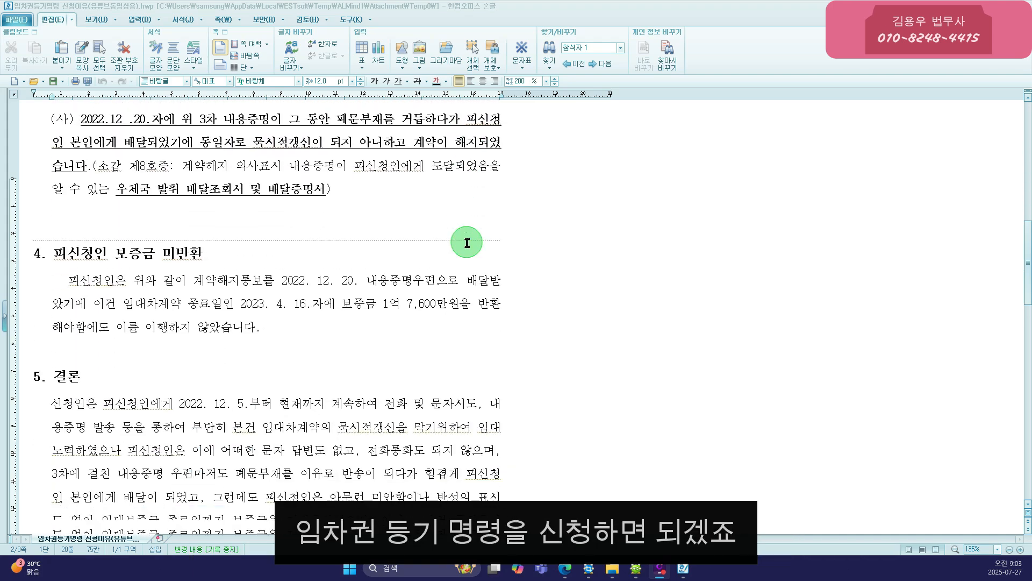
scroll(429, 169, down, 2)
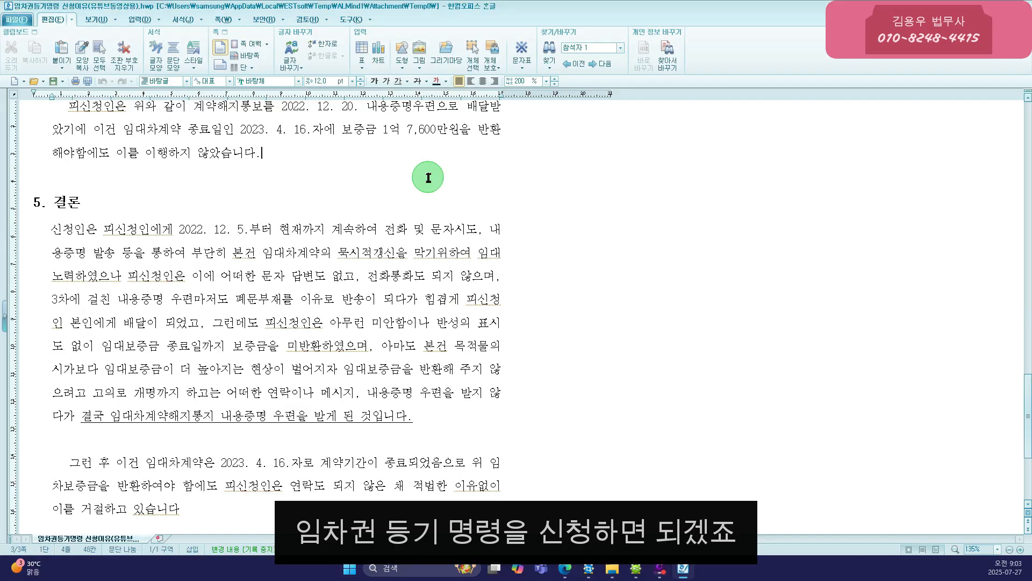
scroll(429, 177, down, 3)
scroll(429, 181, down, 5)
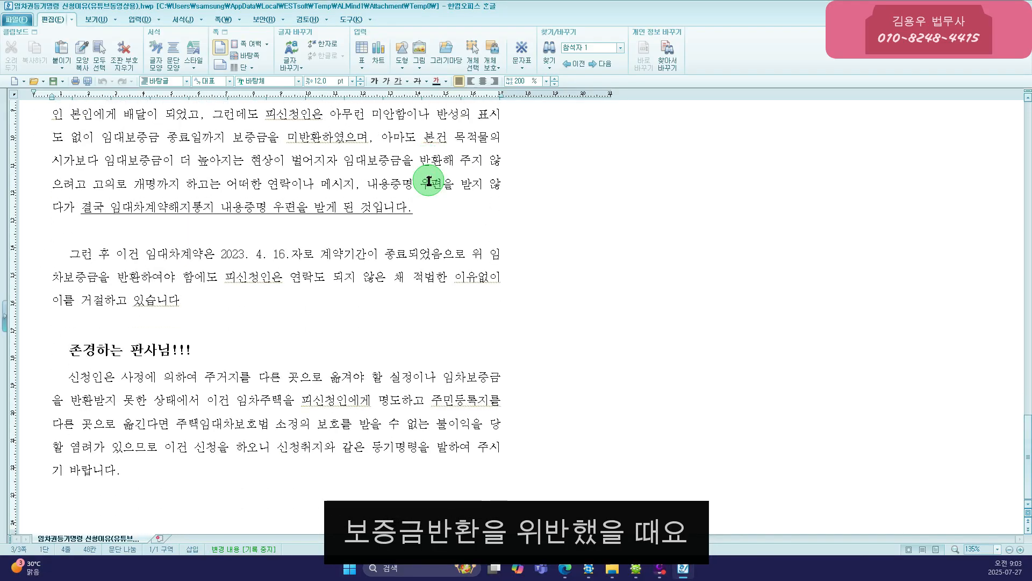
scroll(428, 179, up, 7)
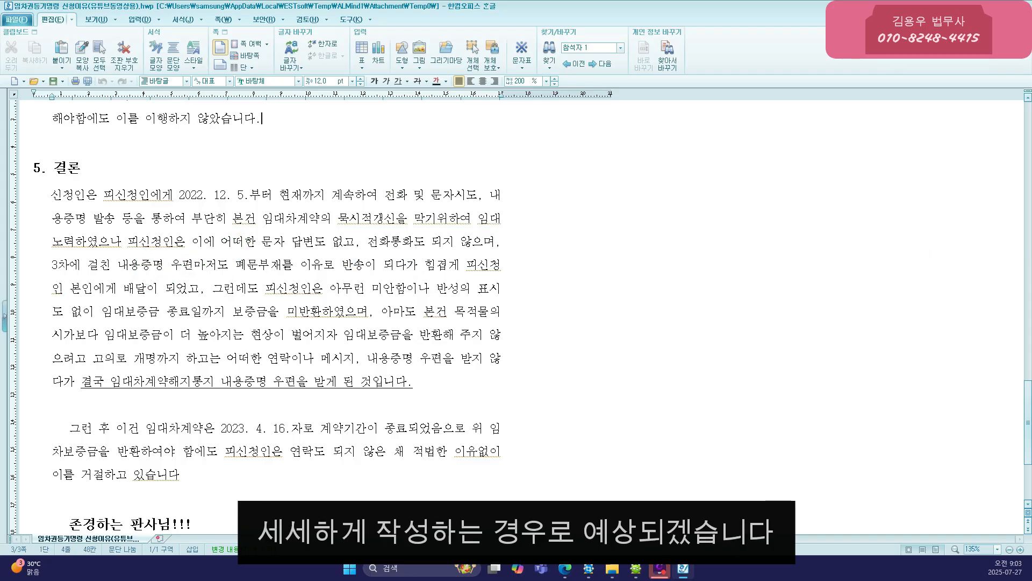
click(1021, 6)
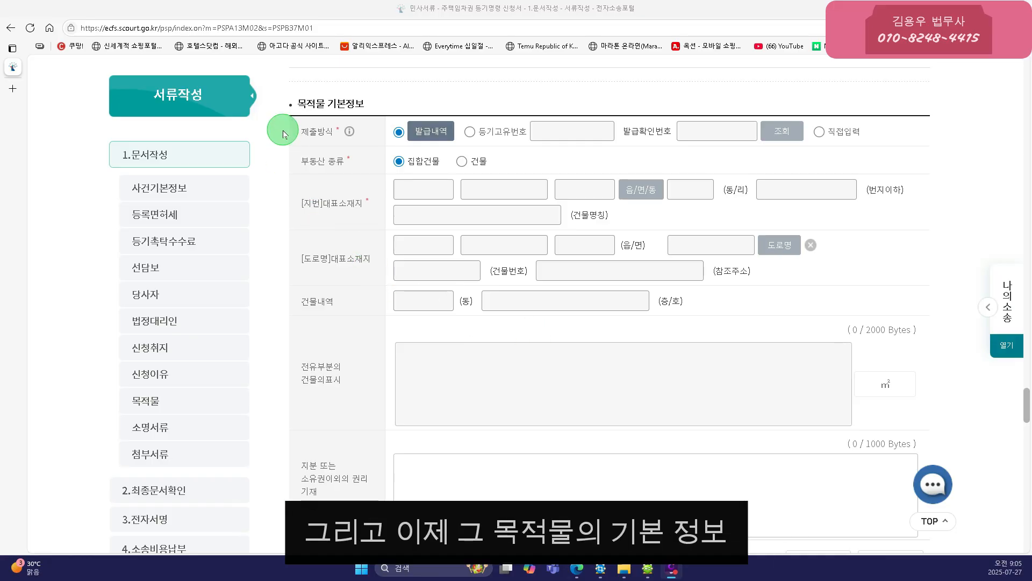
- Examine the 목적물 section of the litigation form, including the 제출방식, 부동산 종류, address and building detail fields
scroll(544, 342, up, 3)
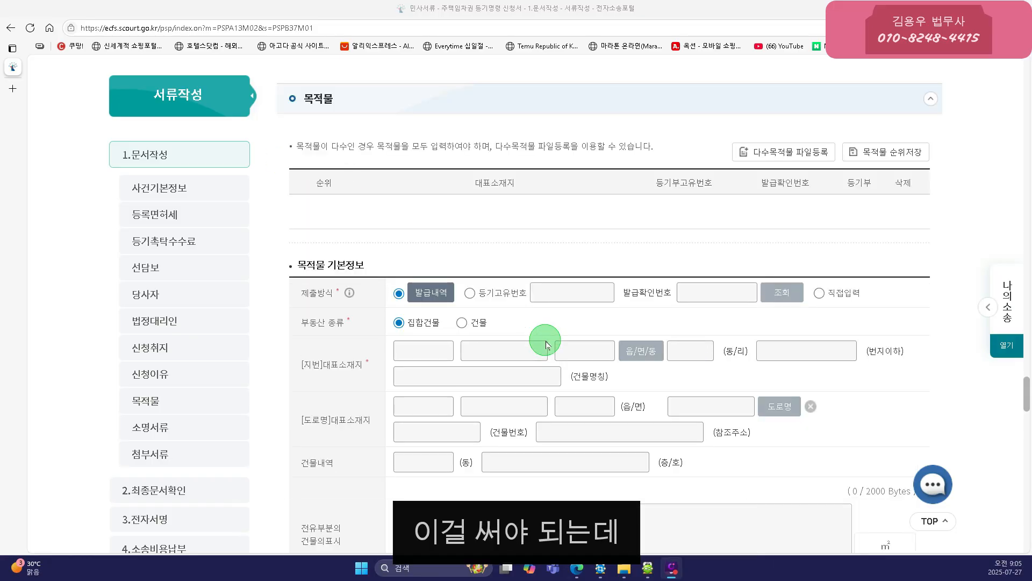
scroll(546, 345, down, 1)
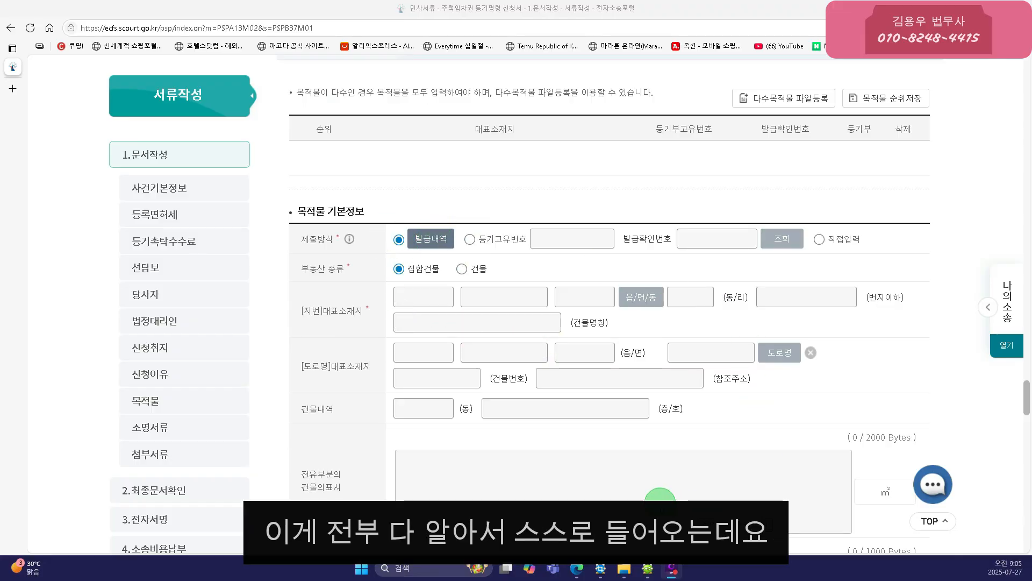
scroll(660, 500, down, 1)
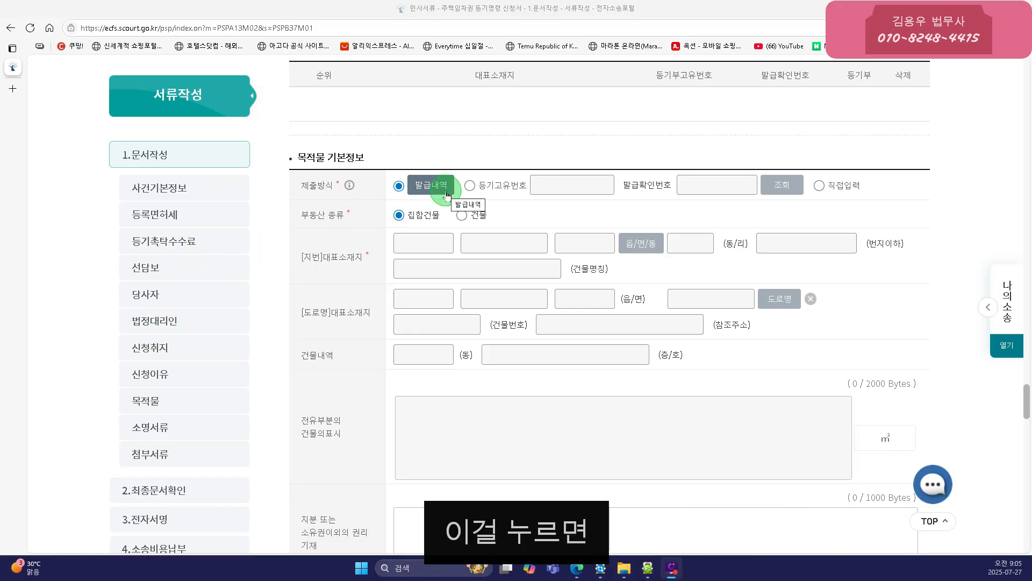
scroll(465, 260, down, 2)
- Examine the 소명서류 section, covering the evidence file attachment area and the 소명서류목록 with its marking rules
scroll(473, 269, down, 7)
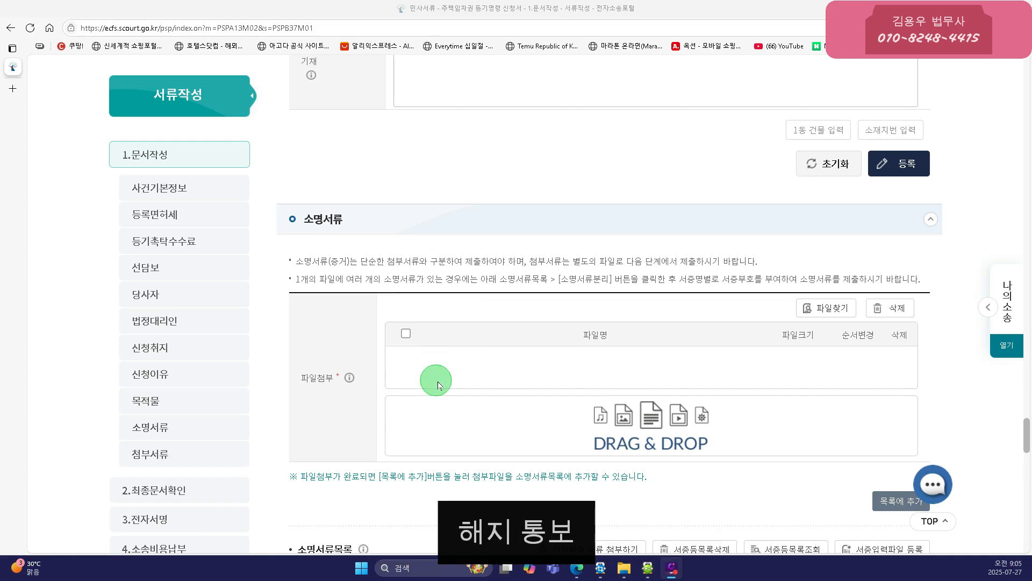
scroll(442, 388, down, 4)
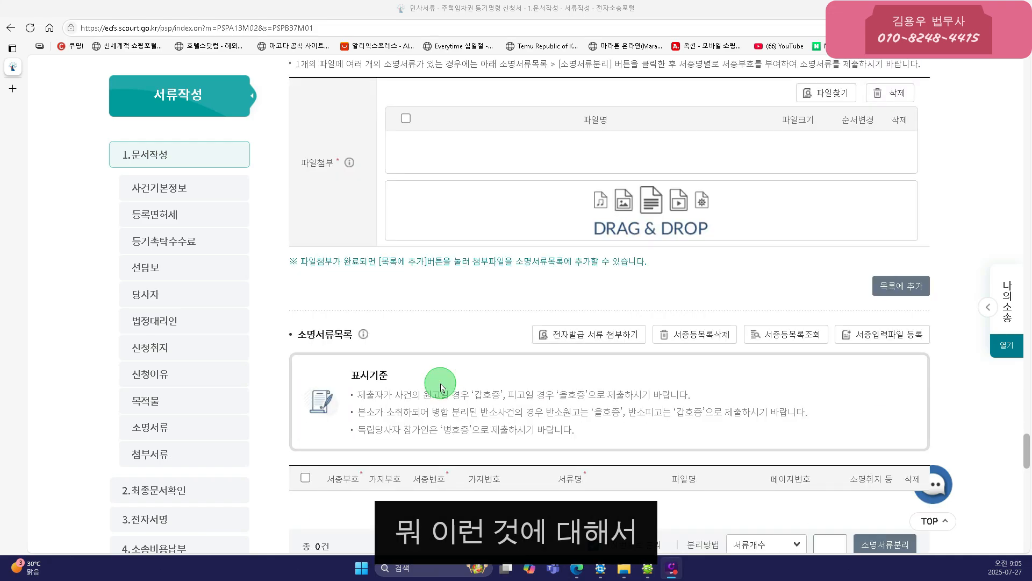
scroll(441, 383, down, 1)
scroll(682, 241, up, 3)
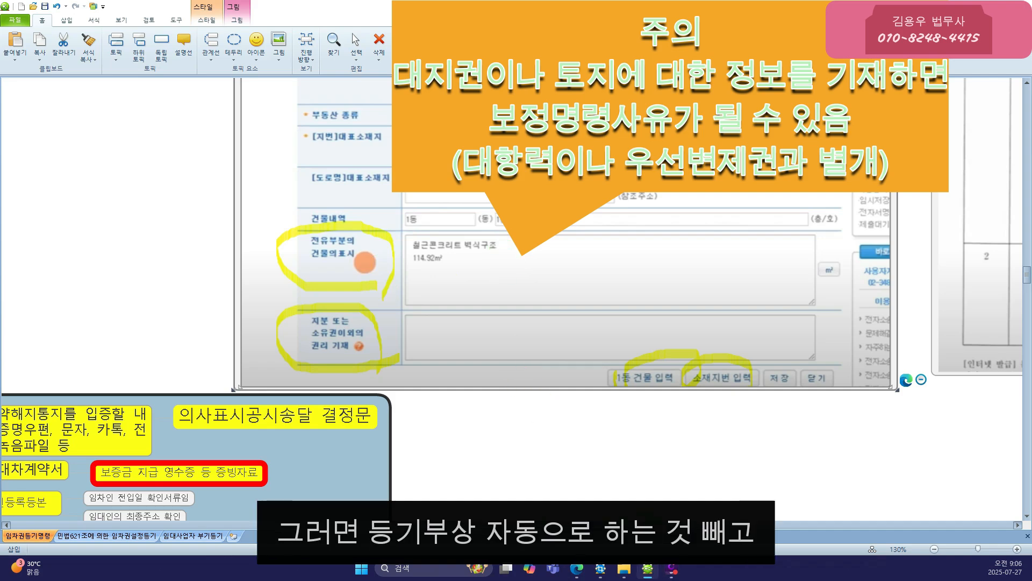
- In the 알마인드 mind map, compare the sample property entry with the registry extract and examine the 첨부서류 and 소송비용납부 branches
drag(510, 524, 528, 525)
drag(615, 525, 624, 525)
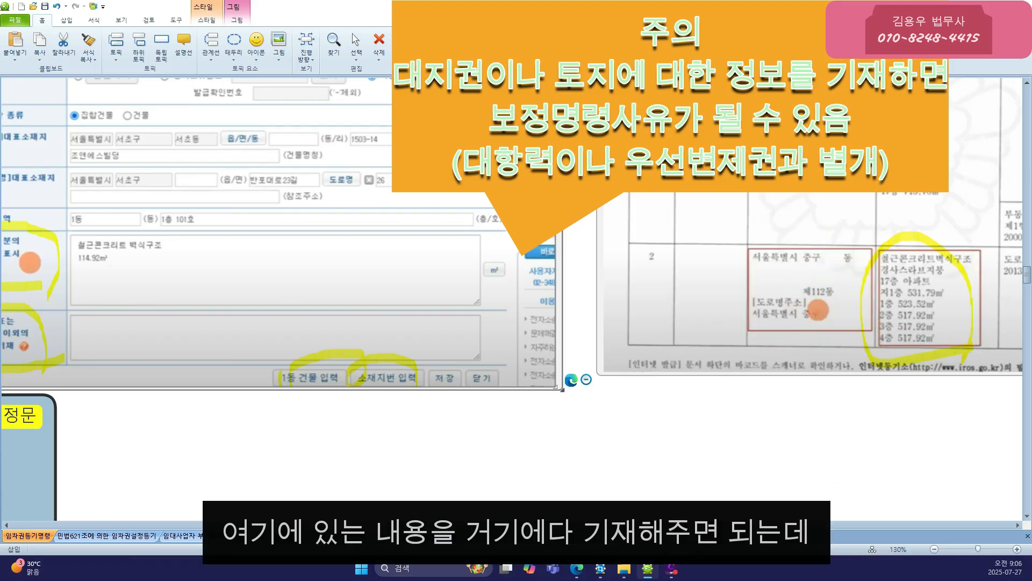
drag(538, 525, 506, 525)
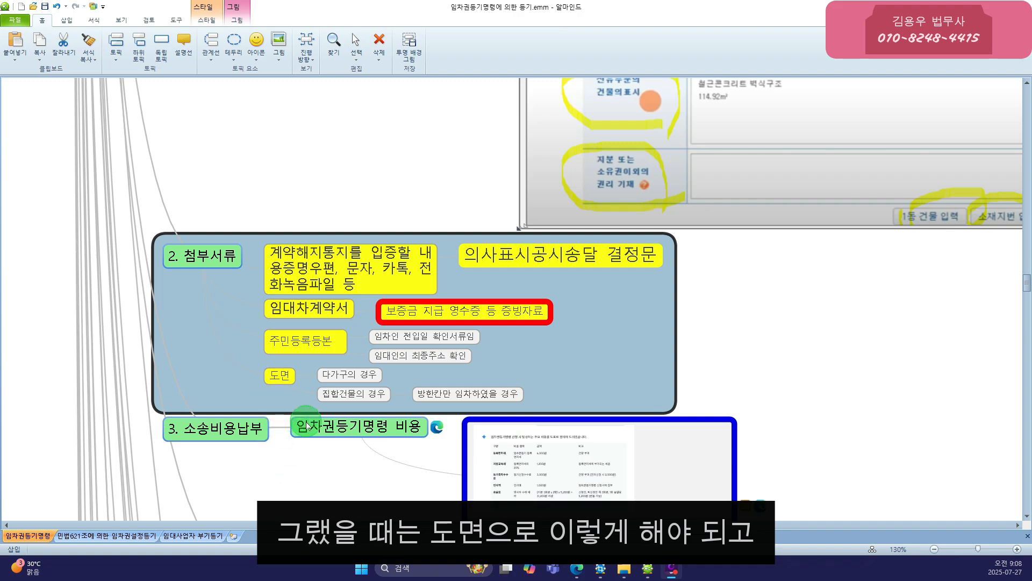
scroll(437, 396, down, 3)
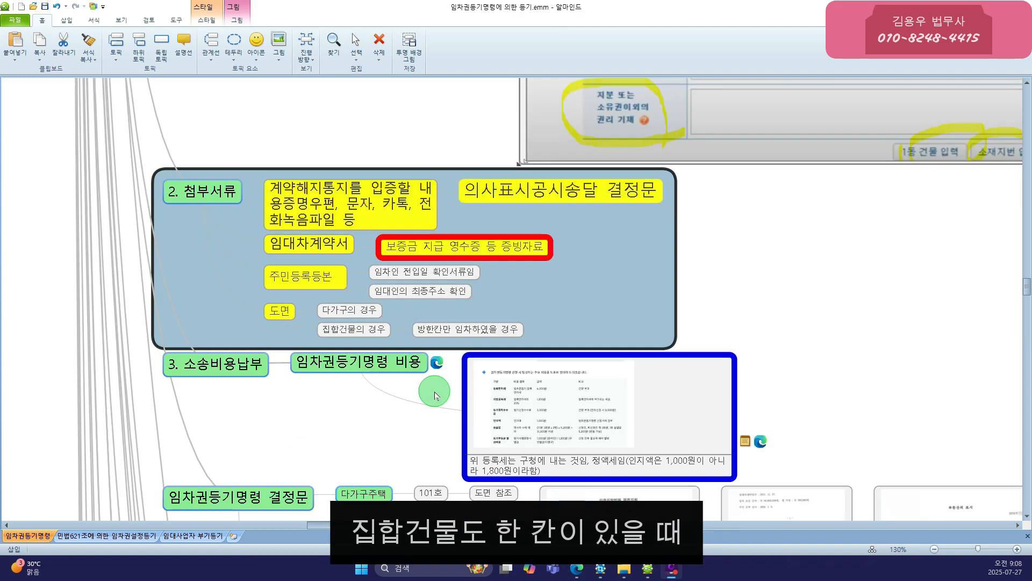
- Restore the fee table picture beside 임차권등기명령 비용 to its original size and read its cost items
scroll(275, 404, down, 4)
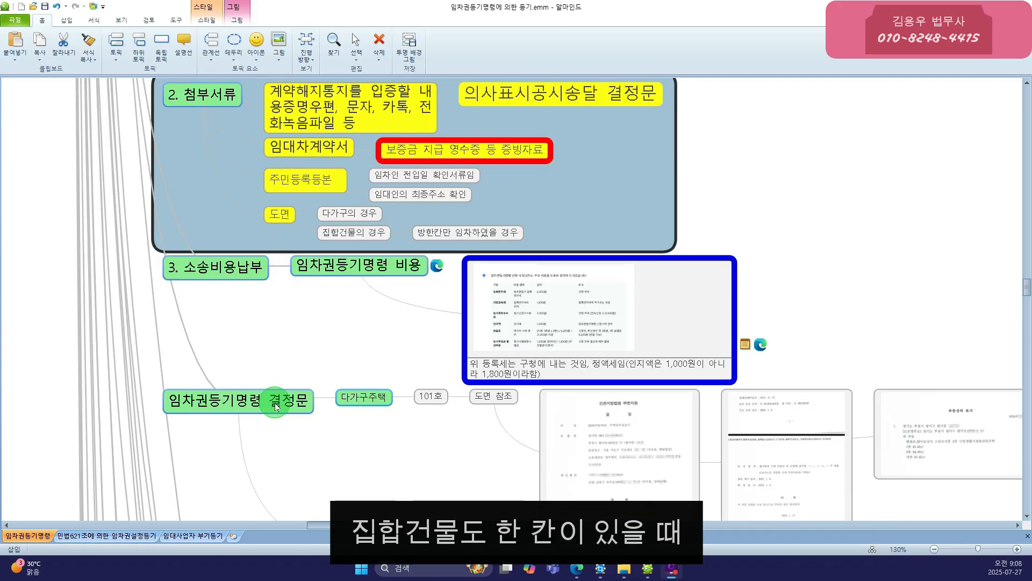
right_click(536, 292)
right_click(511, 292)
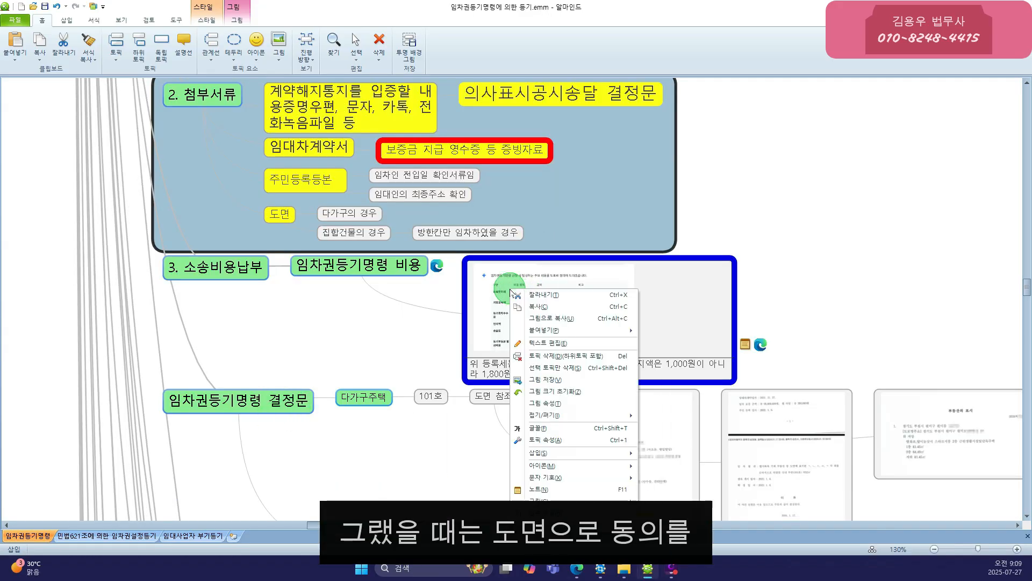
click(553, 393)
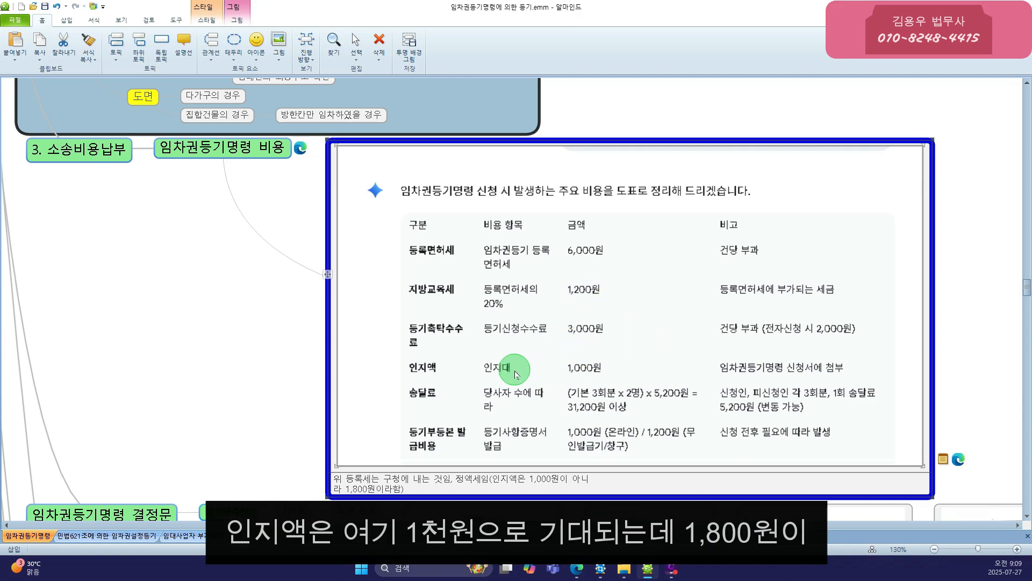
scroll(514, 371, down, 2)
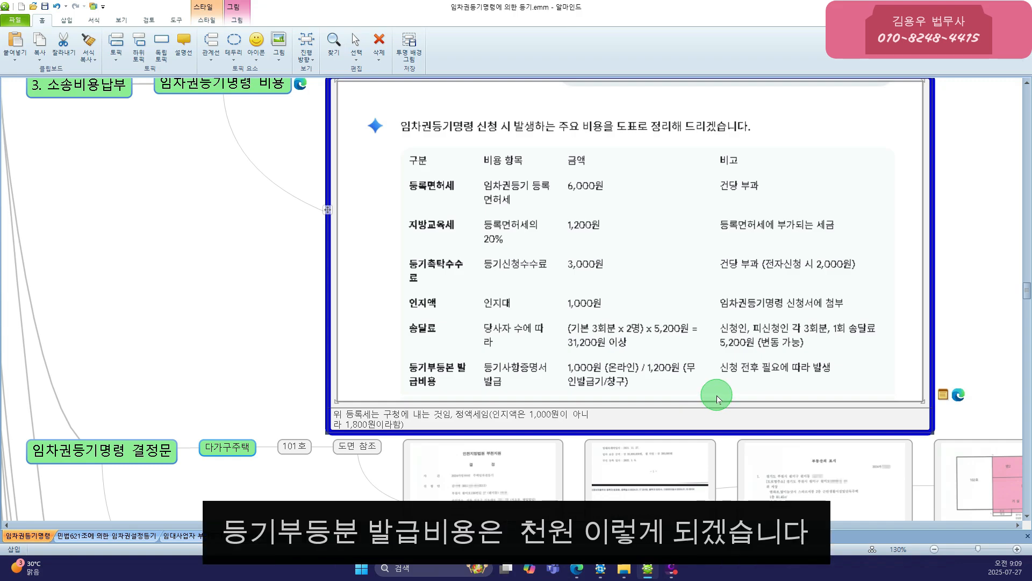
- Restore the first court decision picture in the 다가구주택 branch to its original size and read it through the 주문
scroll(717, 395, down, 2)
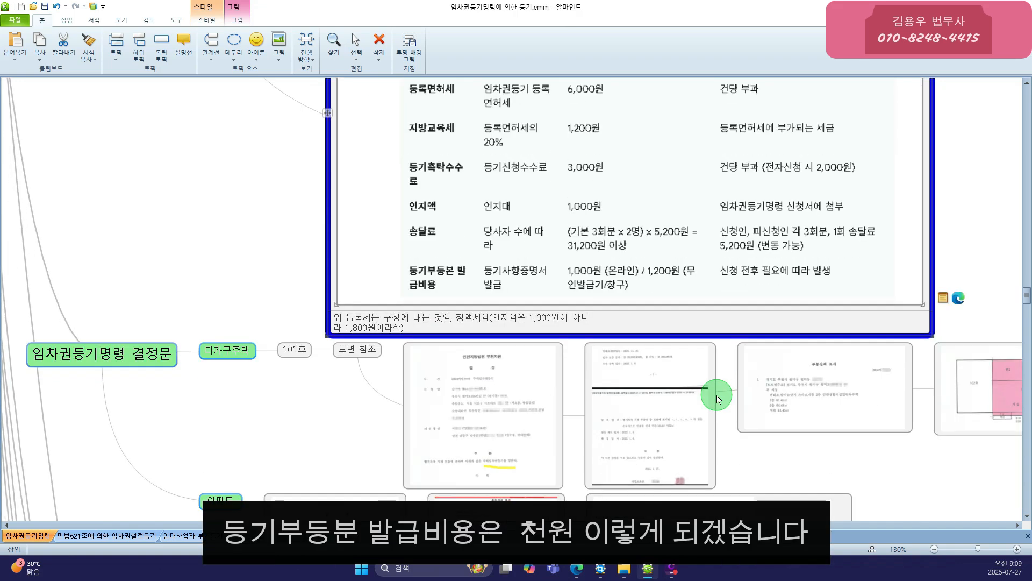
scroll(717, 395, down, 1)
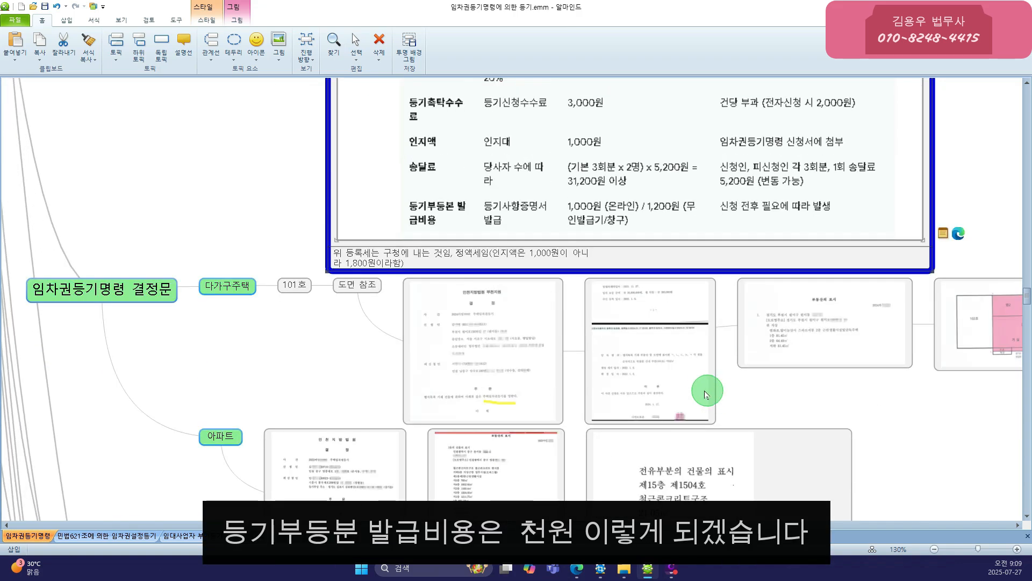
scroll(669, 385, down, 2)
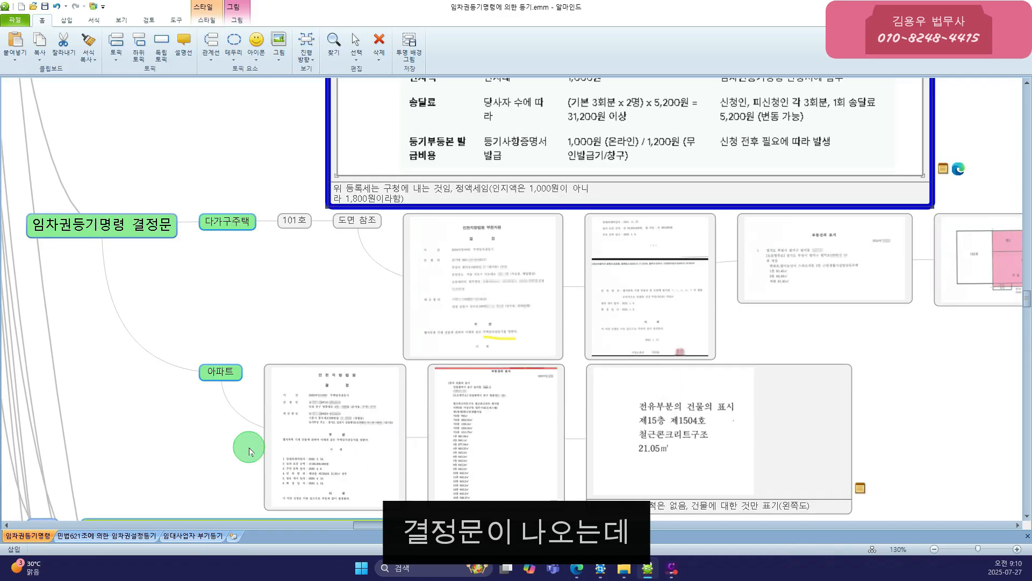
right_click(451, 240)
right_click(434, 239)
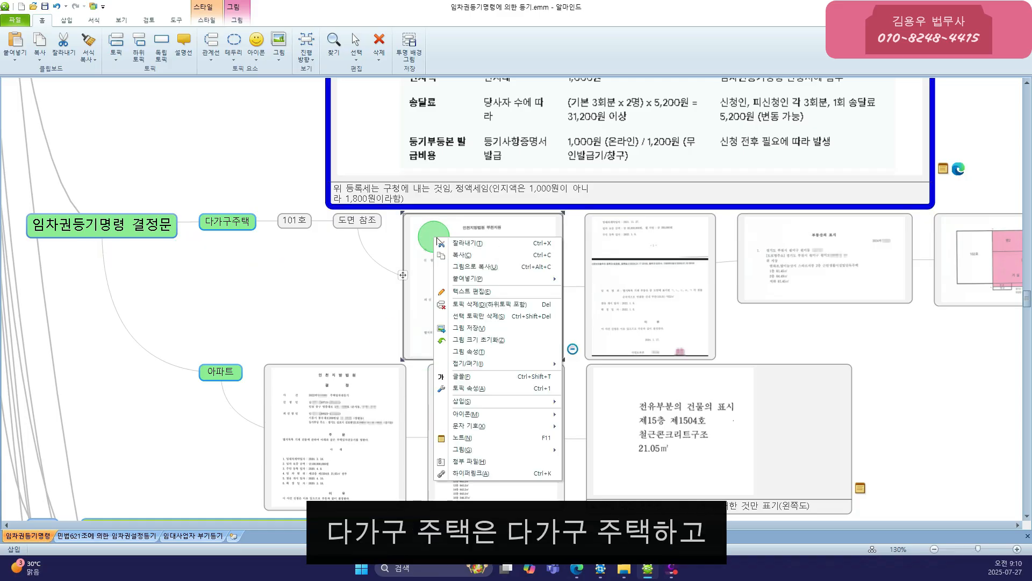
click(476, 339)
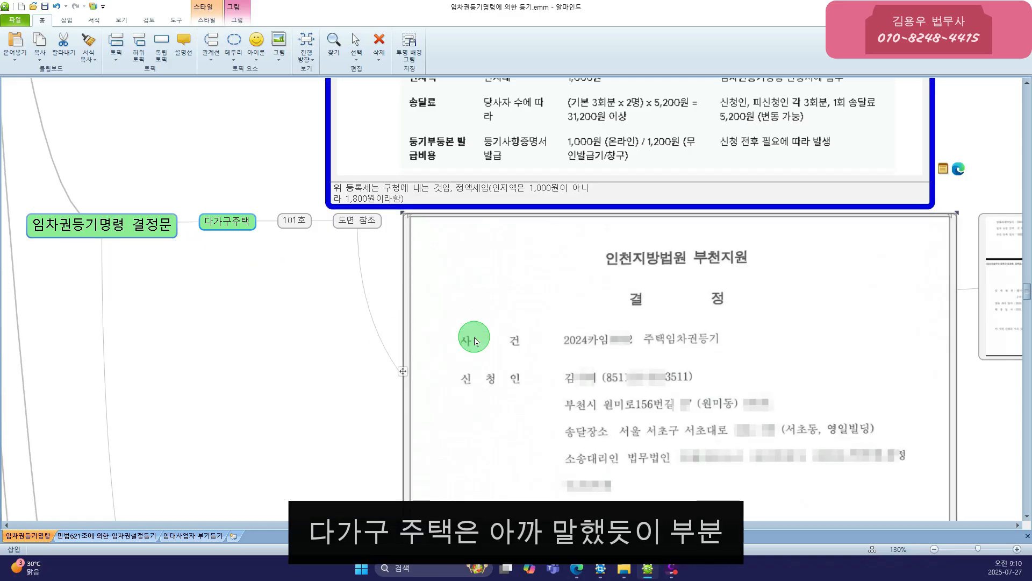
scroll(609, 451, down, 1)
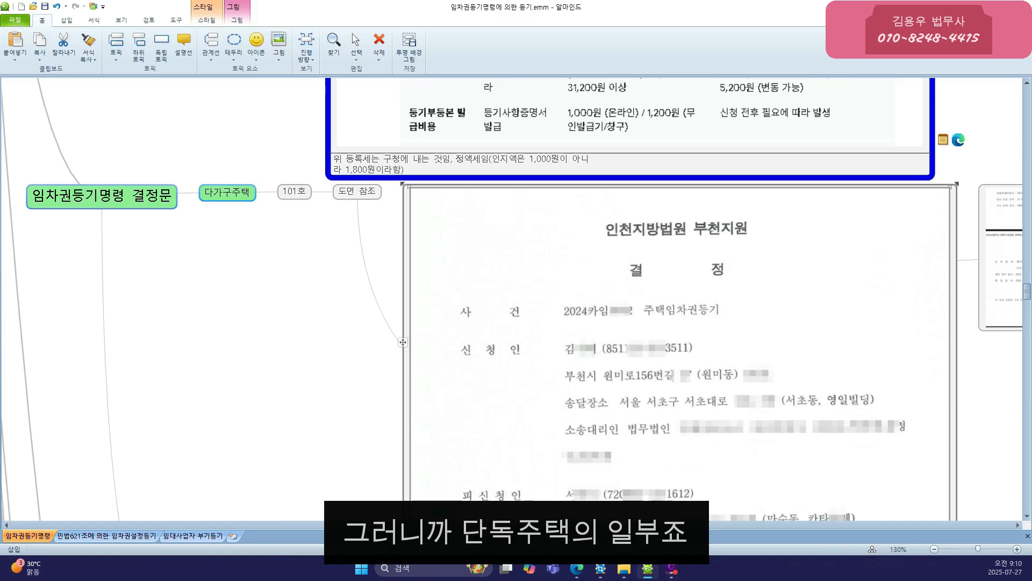
scroll(609, 450, down, 2)
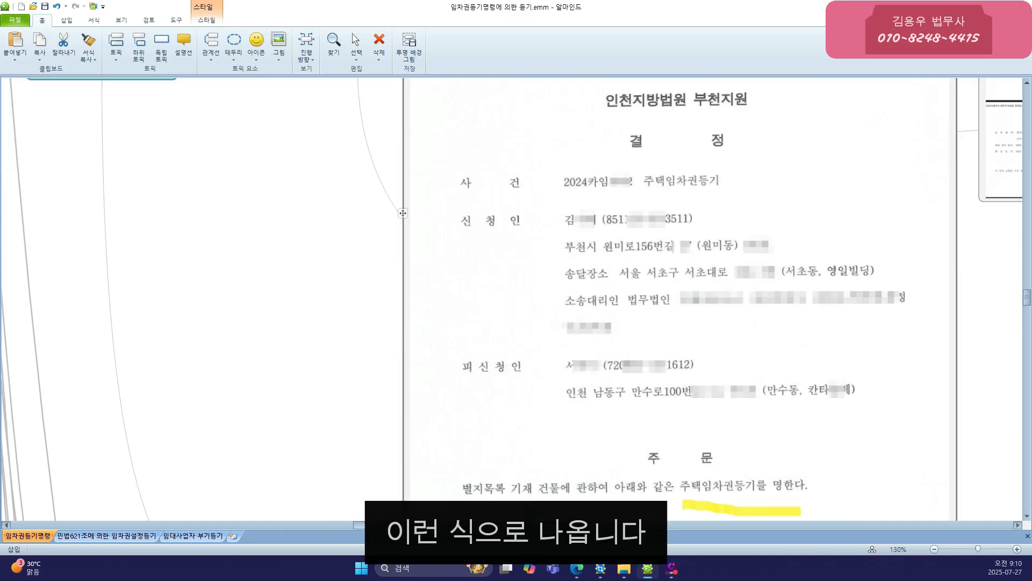
- Restore the floor plan picture at the end of the 다가구주택 branch to its original size and view the whole plan
scroll(703, 475, right, 4)
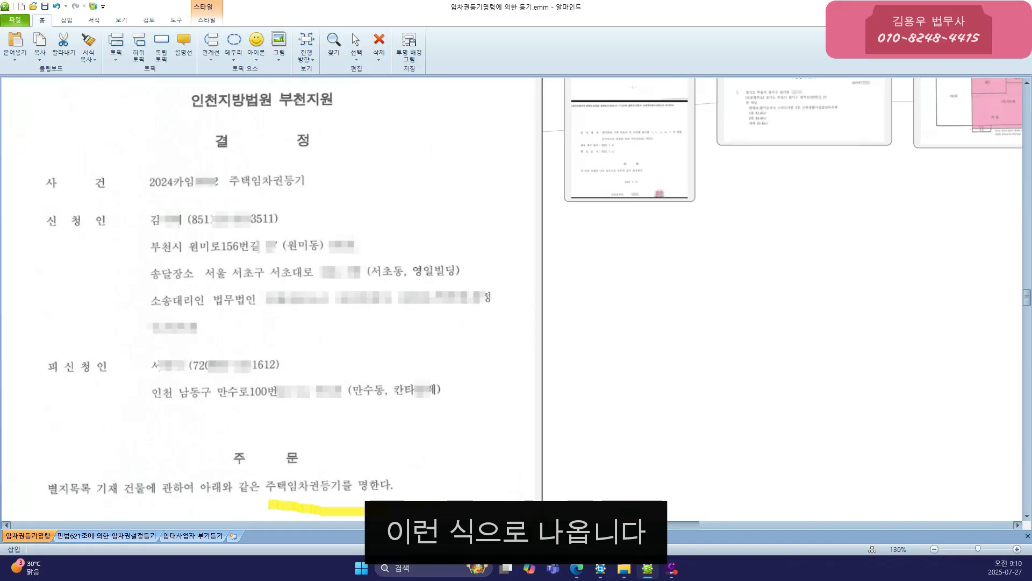
scroll(778, 360, up, 3)
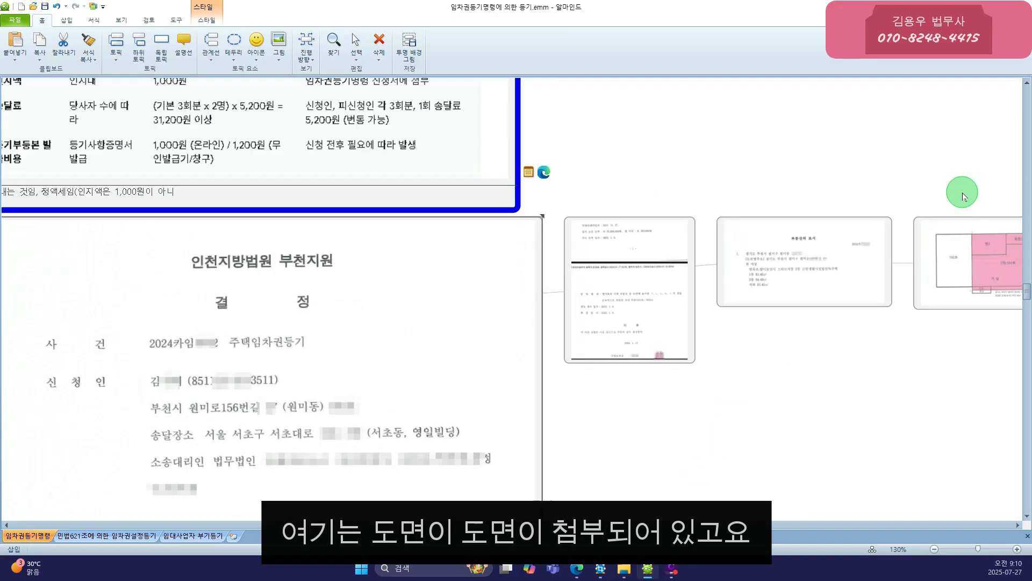
right_click(957, 254)
right_click(939, 244)
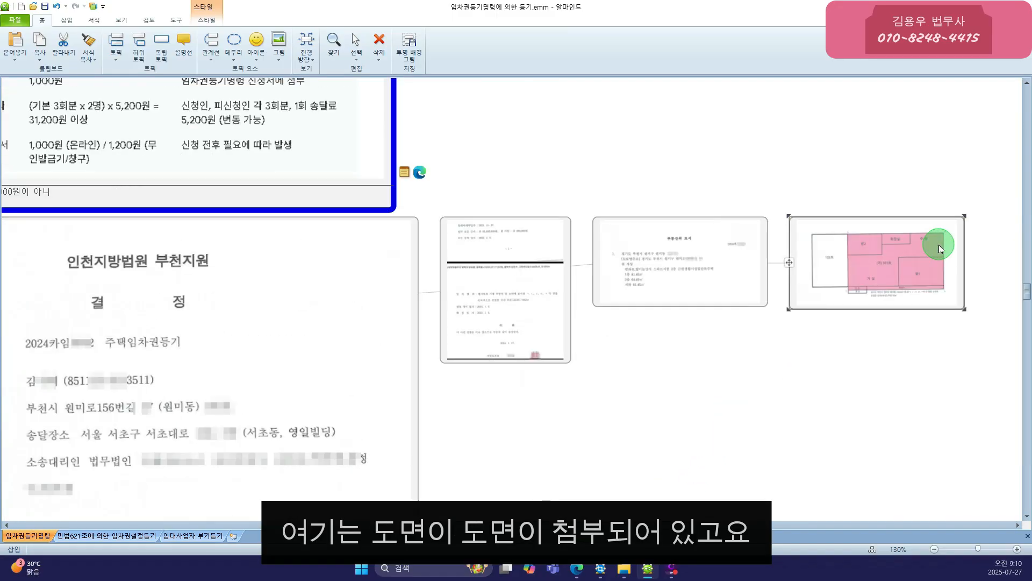
click(938, 347)
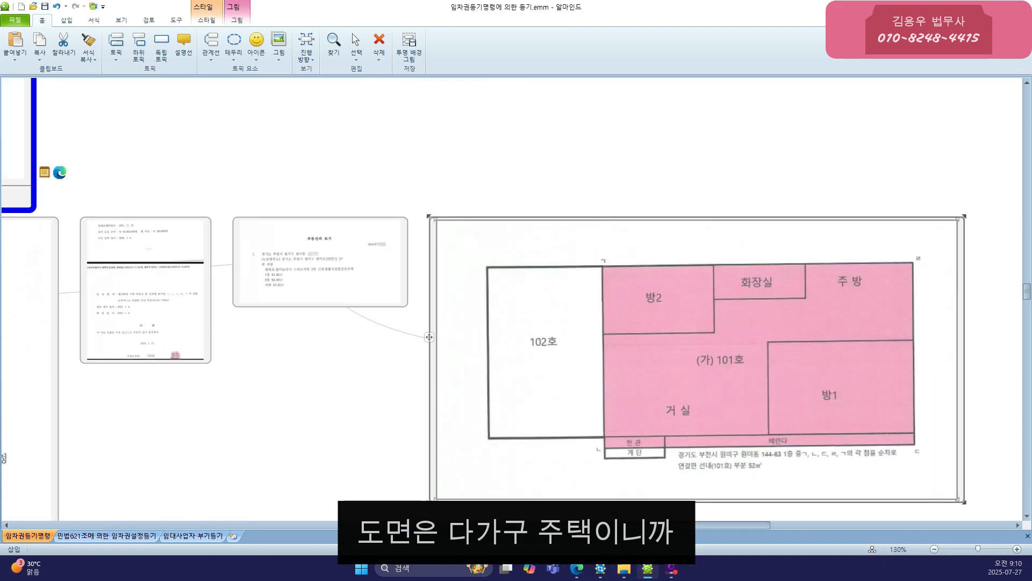
drag(745, 525, 784, 524)
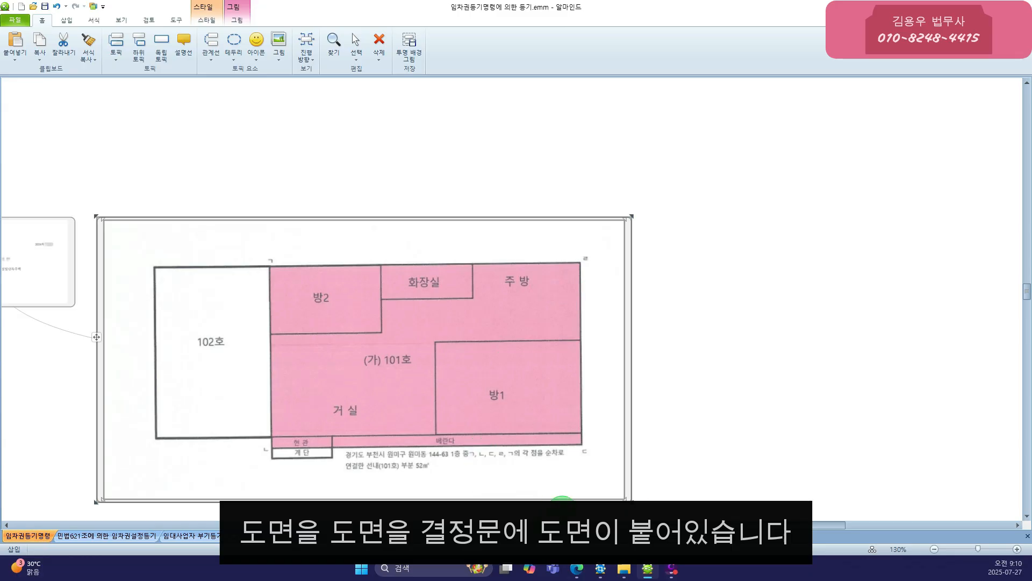
- Restore the first court decision picture in the 아파트 branch to its original size
drag(661, 518, 313, 485)
drag(708, 527, 551, 525)
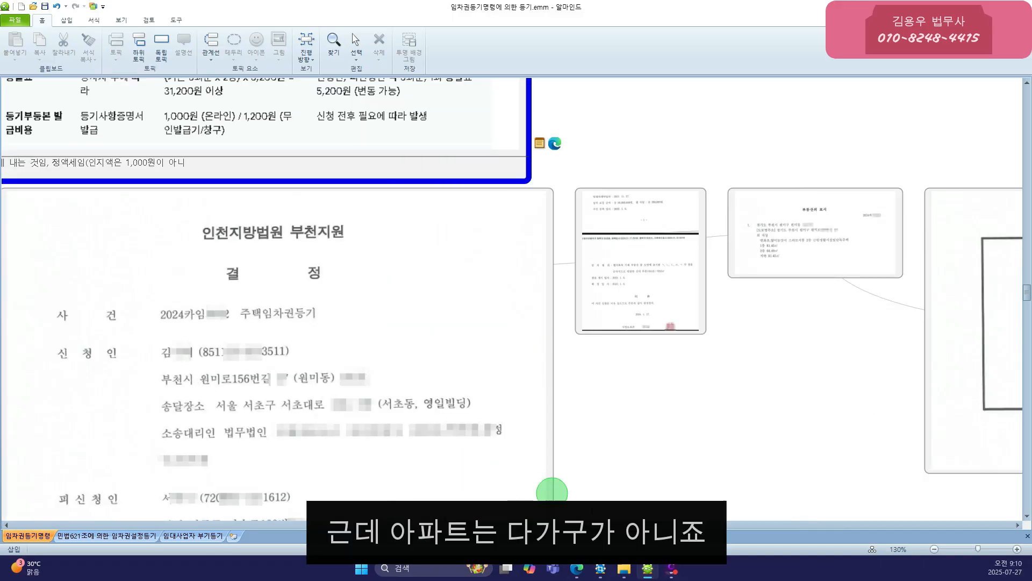
drag(576, 525, 529, 506)
scroll(310, 417, down, 2)
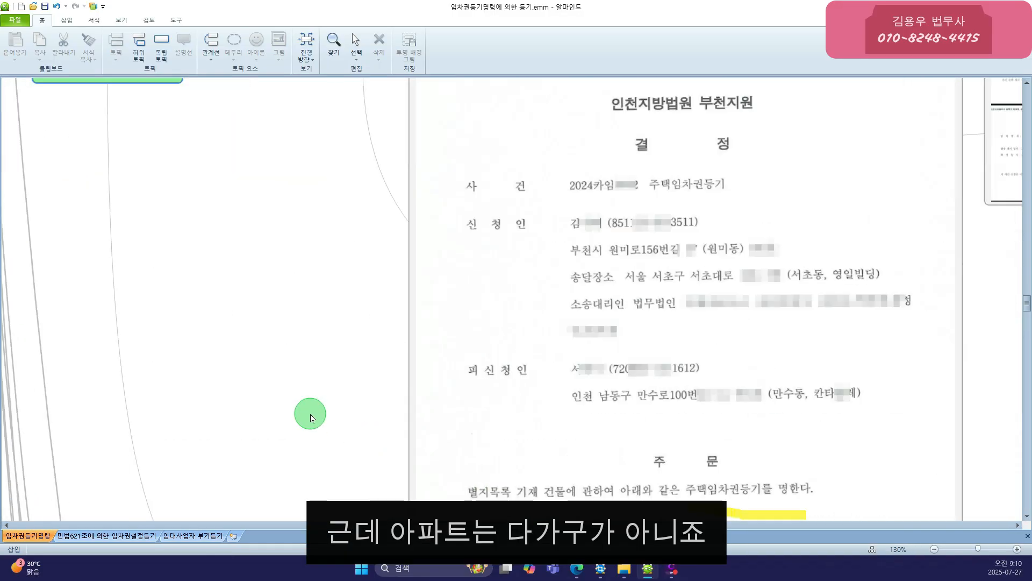
scroll(310, 418, down, 5)
scroll(307, 410, down, 3)
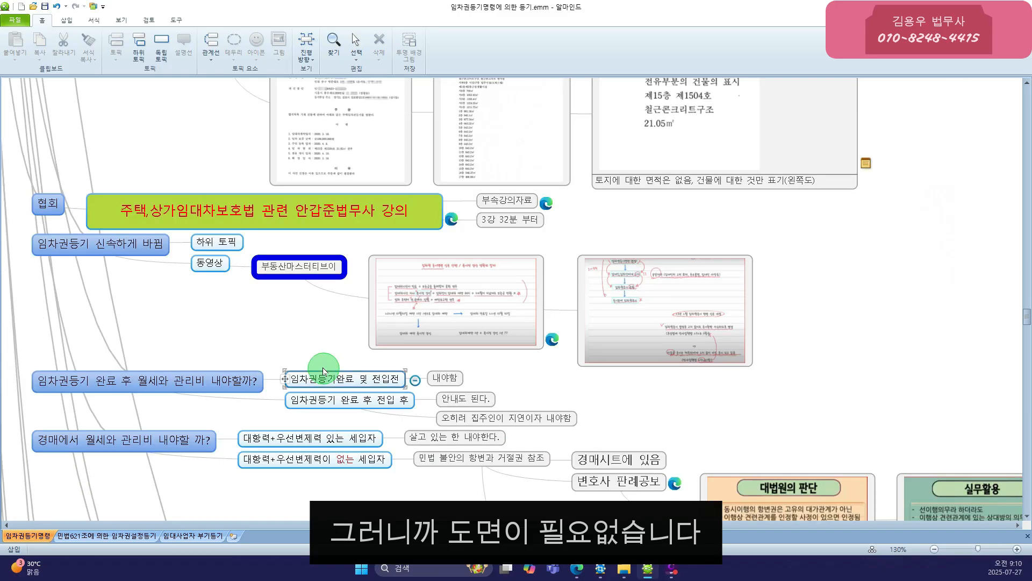
scroll(341, 240, up, 2)
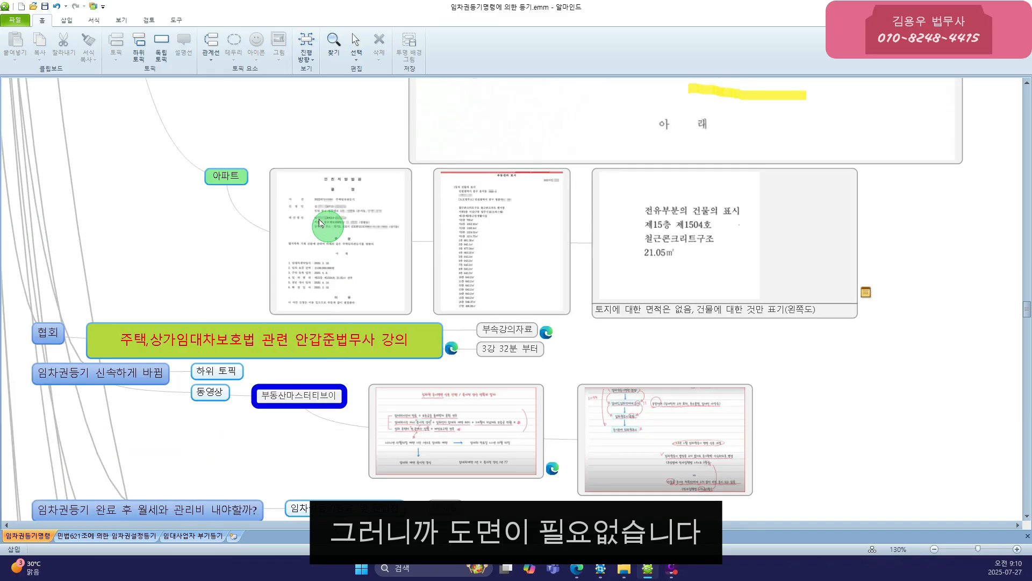
scroll(312, 206, up, 2)
right_click(312, 206)
right_click(312, 304)
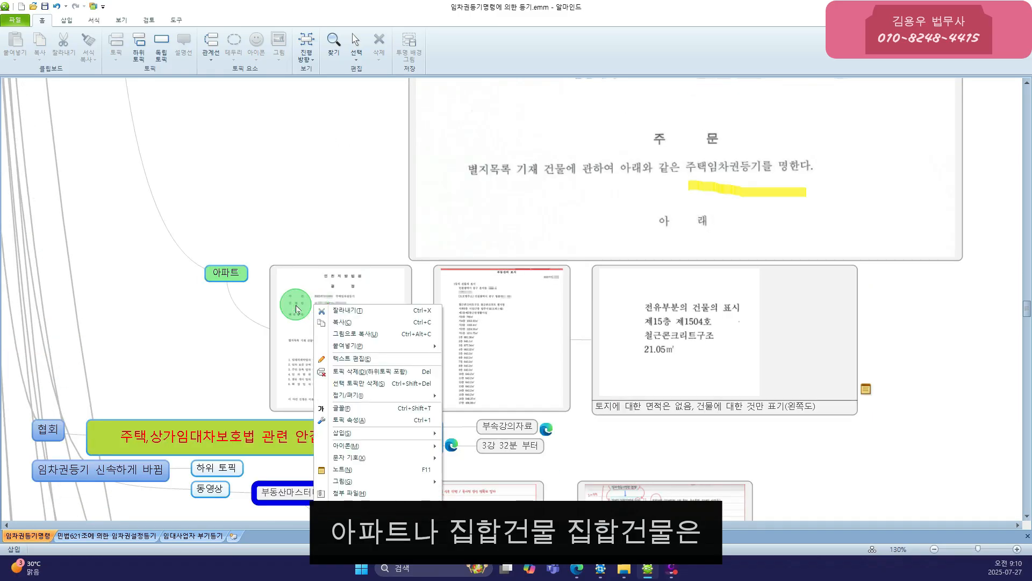
click(297, 306)
right_click(296, 306)
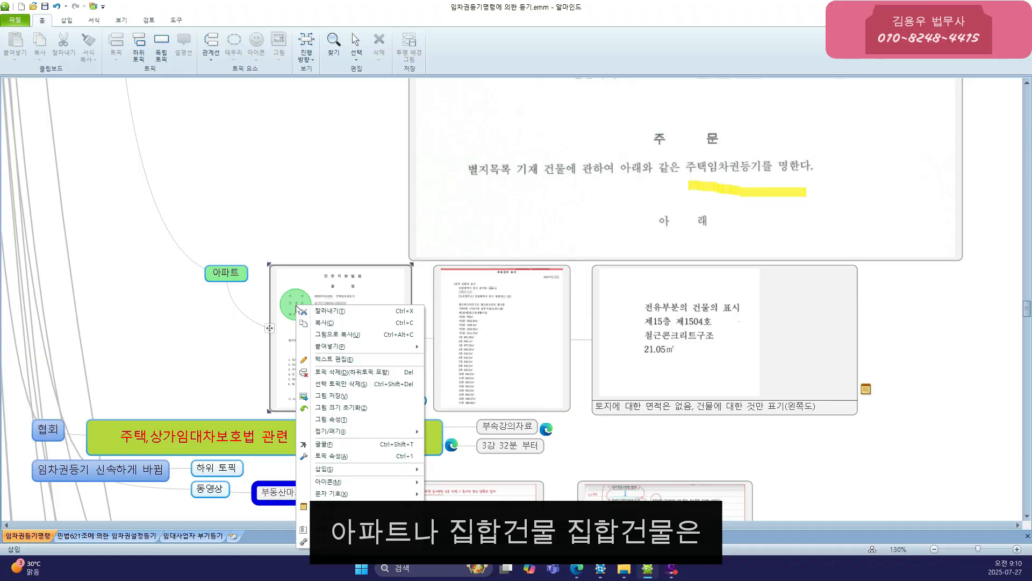
click(337, 409)
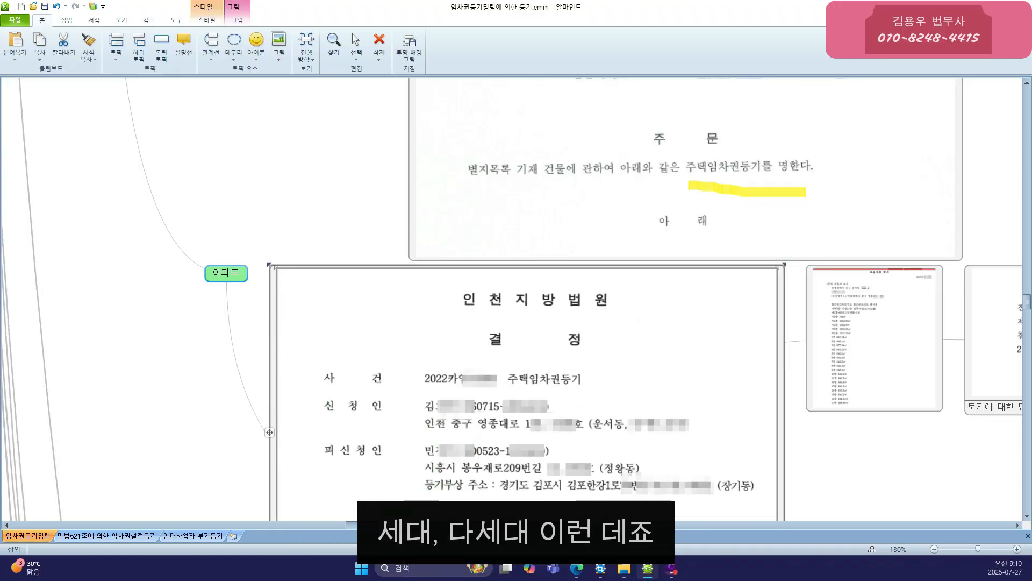
- Read the apartment decision from the case and party entries through the 주문, the numbered lease items and the 이유
drag(461, 461, 515, 464)
scroll(412, 449, down, 2)
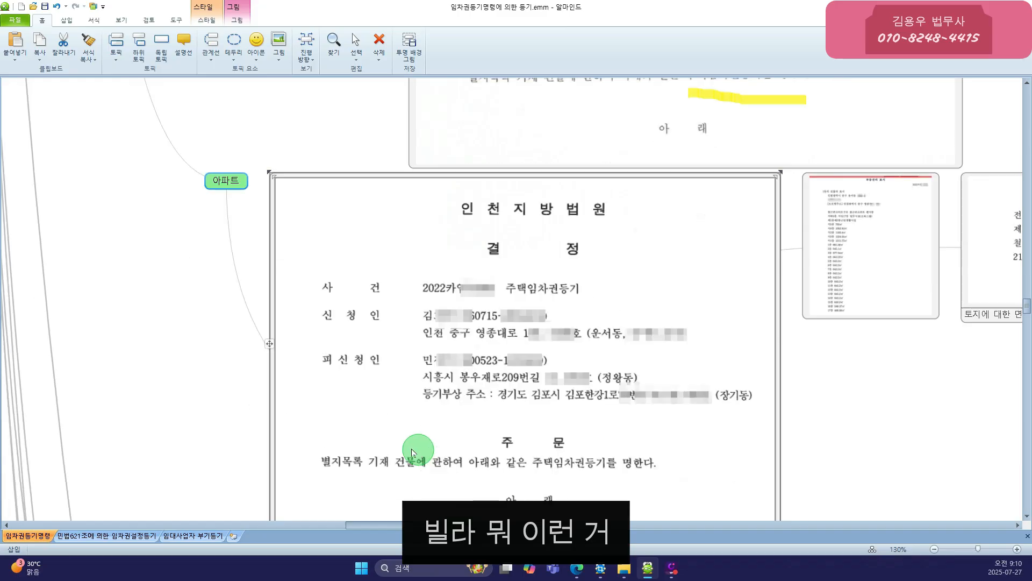
scroll(413, 451, down, 3)
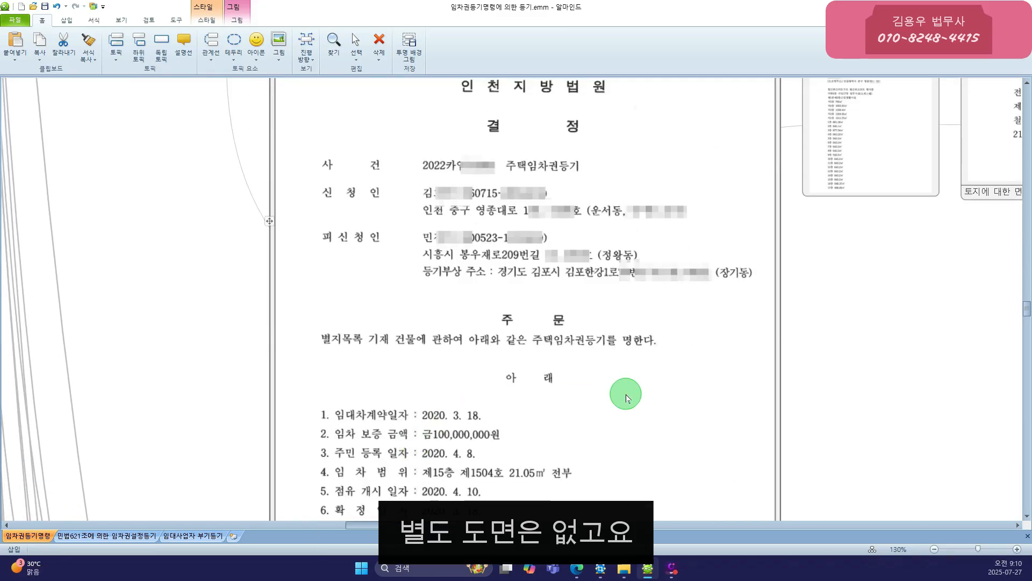
scroll(623, 397, down, 1)
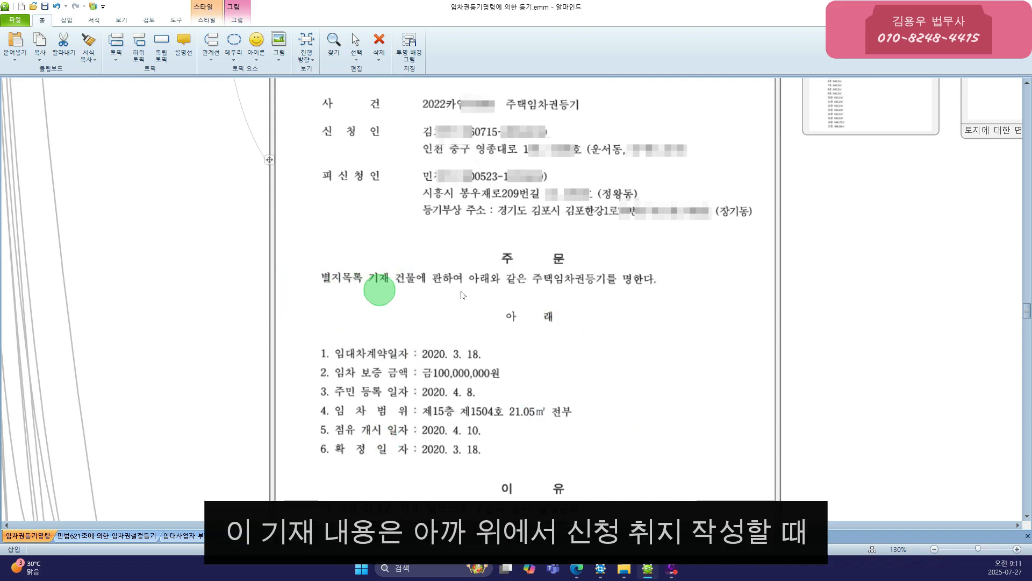
scroll(705, 402, down, 3)
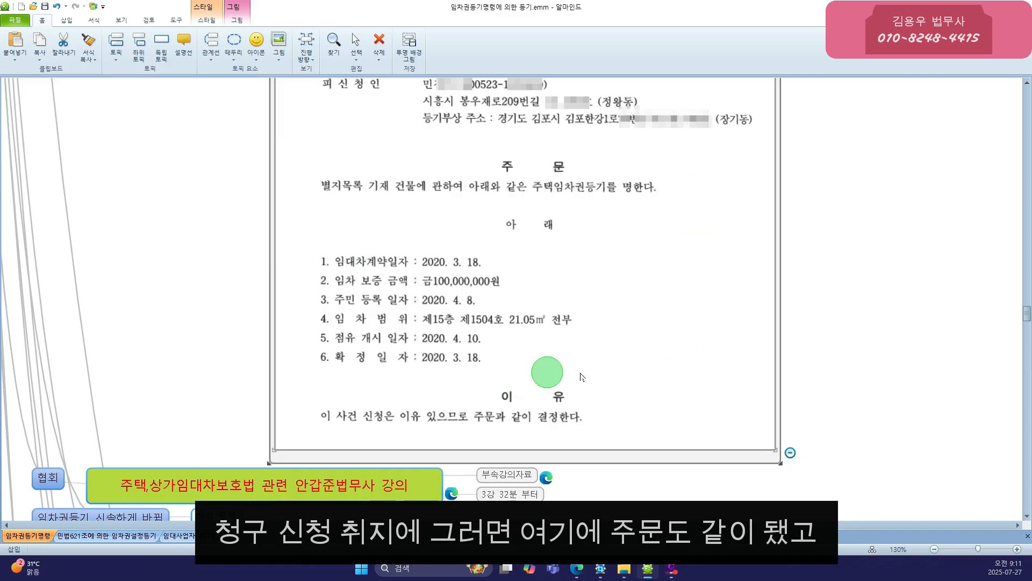
scroll(624, 371, down, 5)
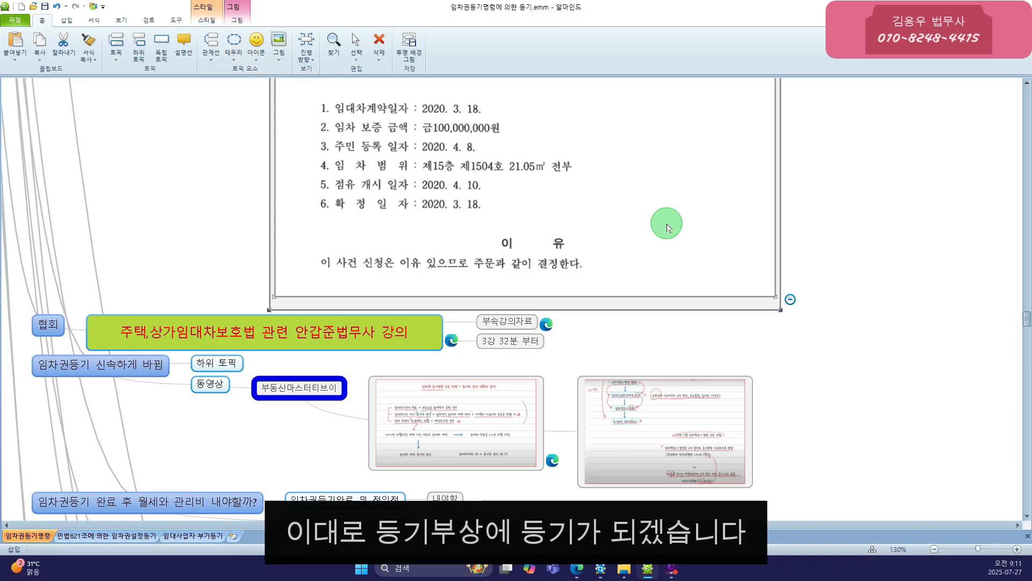
scroll(666, 227, up, 9)
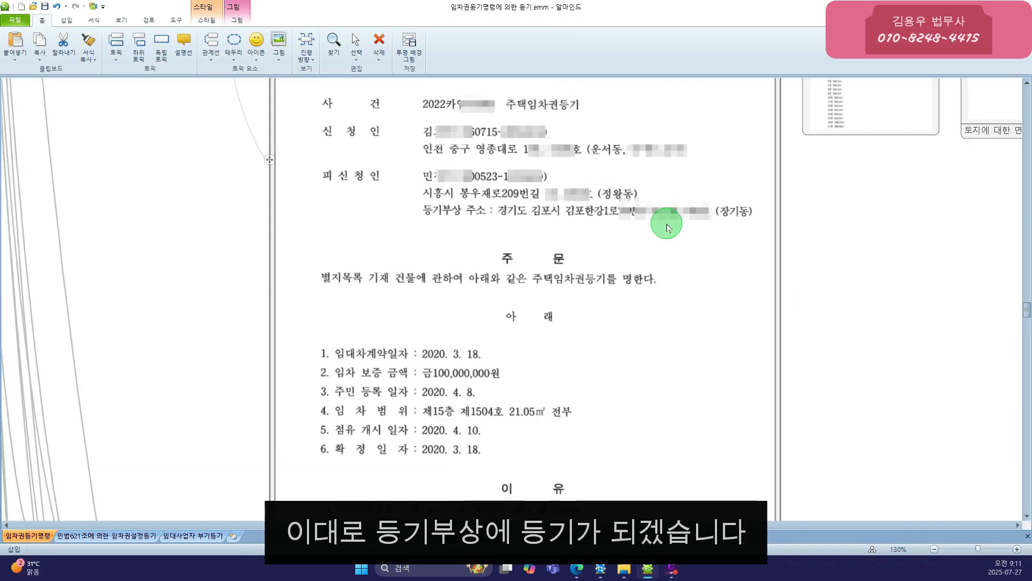
scroll(667, 227, up, 1)
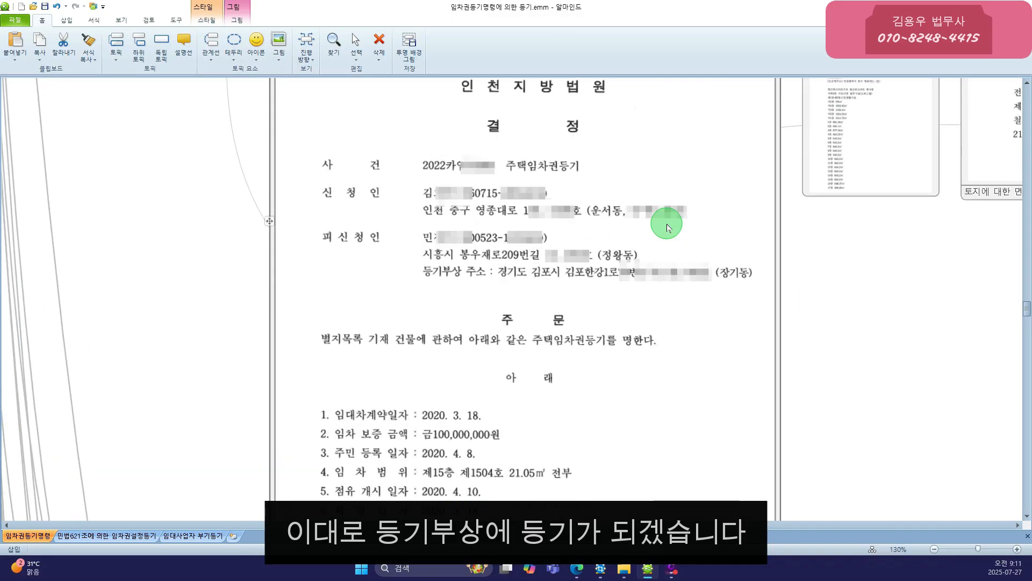